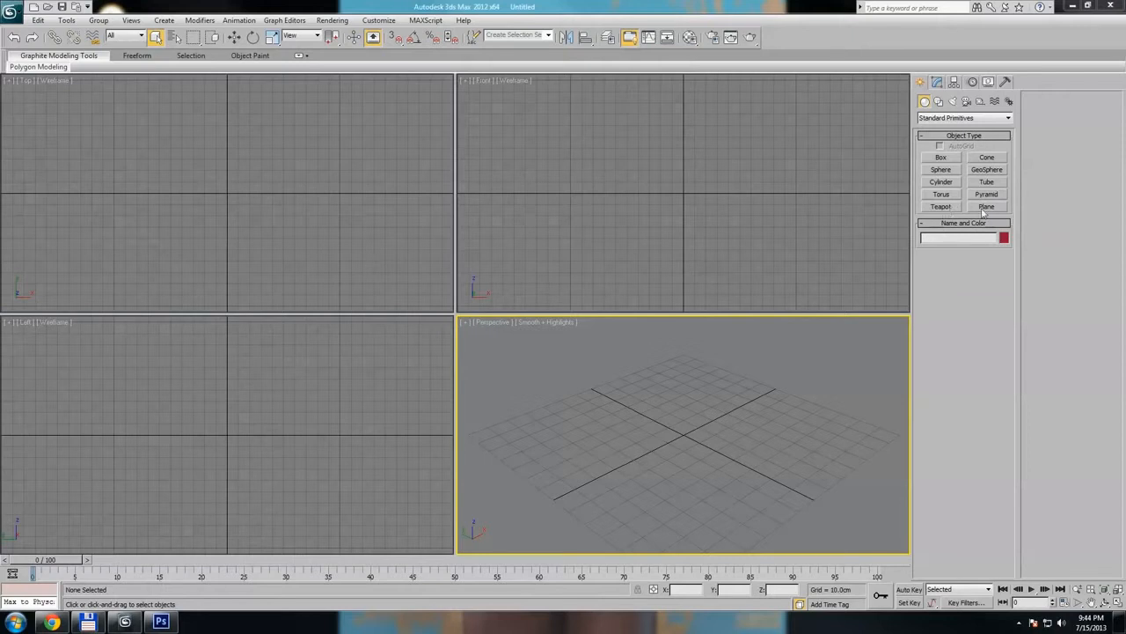
# Step: Create a large ground plane and a teapot at its center in the Perspective view
pyautogui.click(986, 207)
pyautogui.moveTo(686, 354); pyautogui.dragTo(674, 602)
pyautogui.click(941, 207)
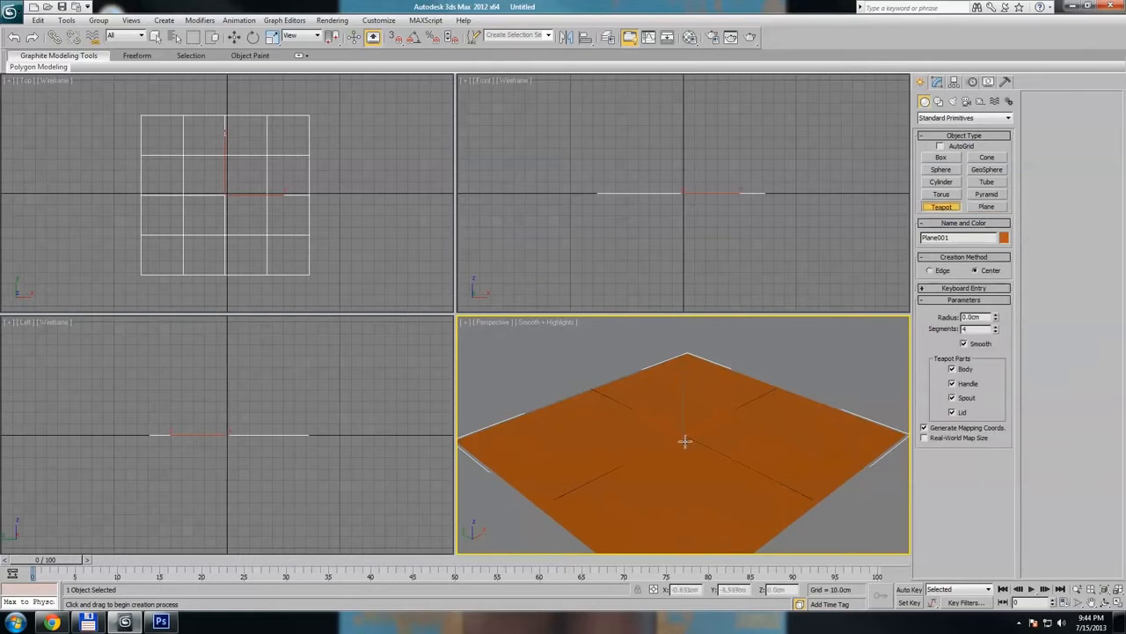
pyautogui.moveTo(685, 440); pyautogui.dragTo(726, 431)
pyautogui.press('w')
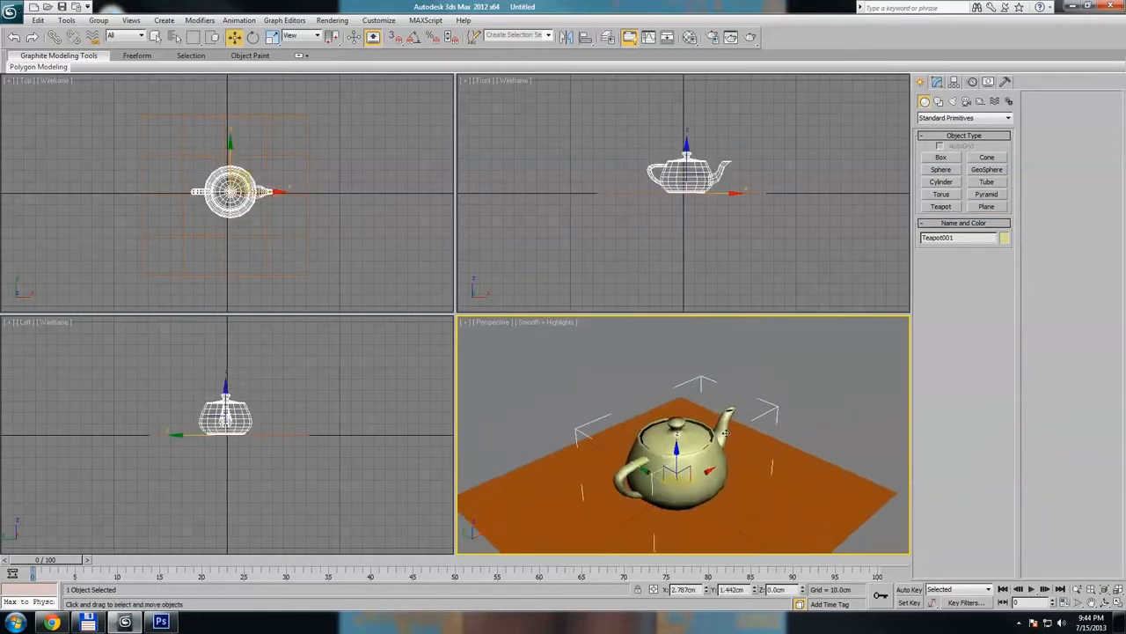
pyautogui.moveTo(726, 433); pyautogui.dragTo(735, 386, button='middle')
# Step: Assign the first sample material to both the teapot and the plane, and set its self-illumination to 100
pyautogui.moveTo(792, 339); pyautogui.dragTo(722, 401)
pyautogui.click(689, 38)
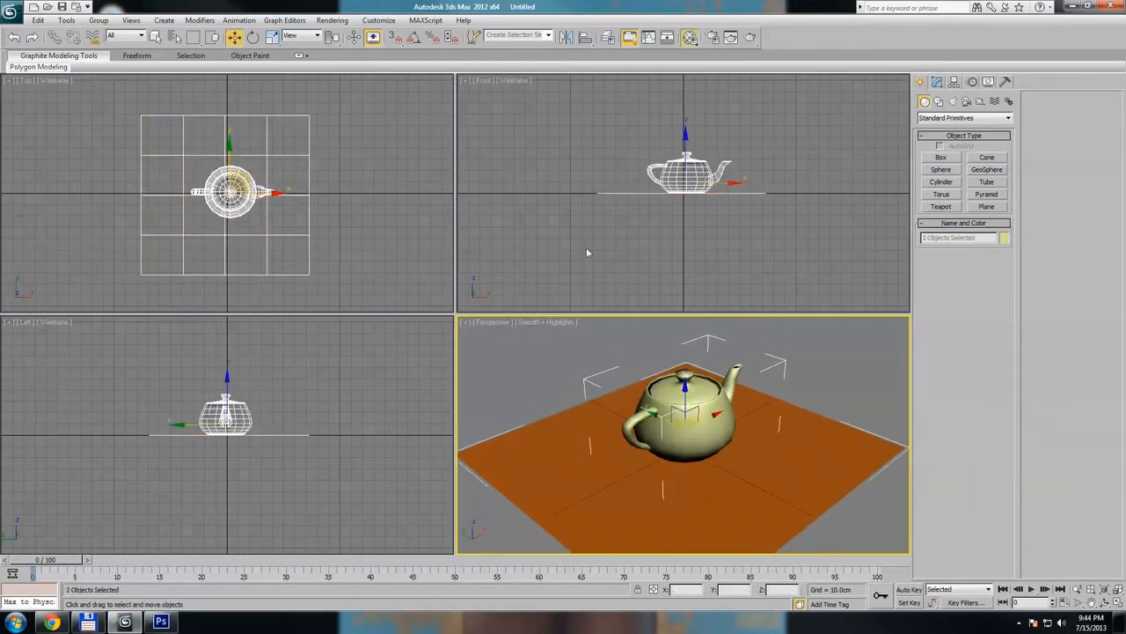
pyautogui.click(113, 239)
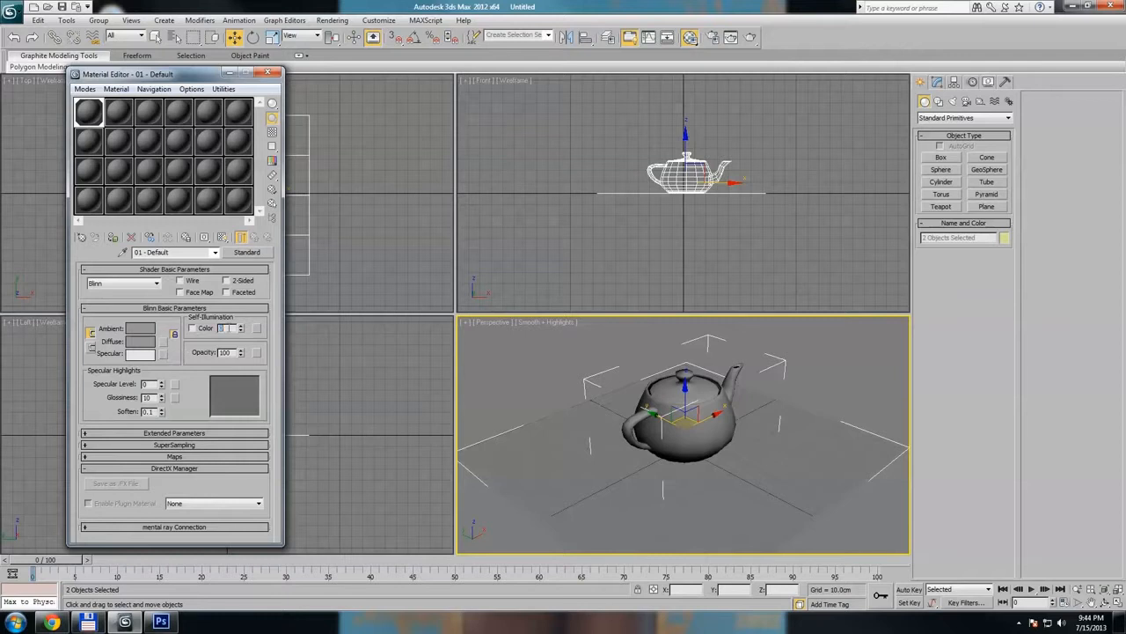
pyautogui.press('Return')
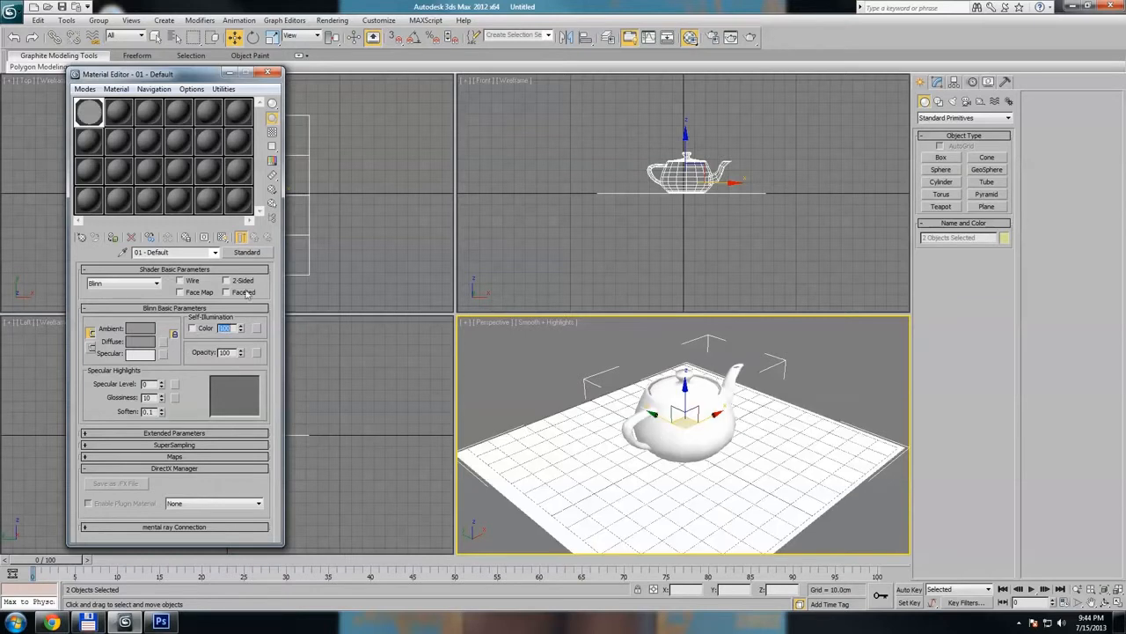
# Step: Change the material type to VRayLightMtl and load a Gradient Ramp map into its light color
pyautogui.click(256, 255)
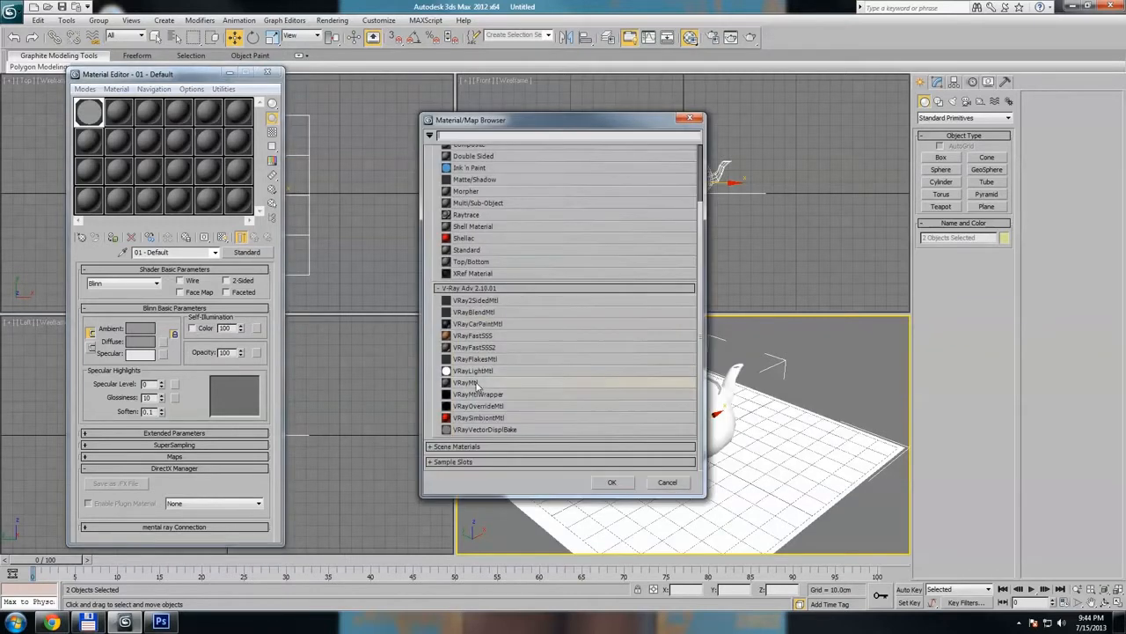
pyautogui.doubleClick(476, 372)
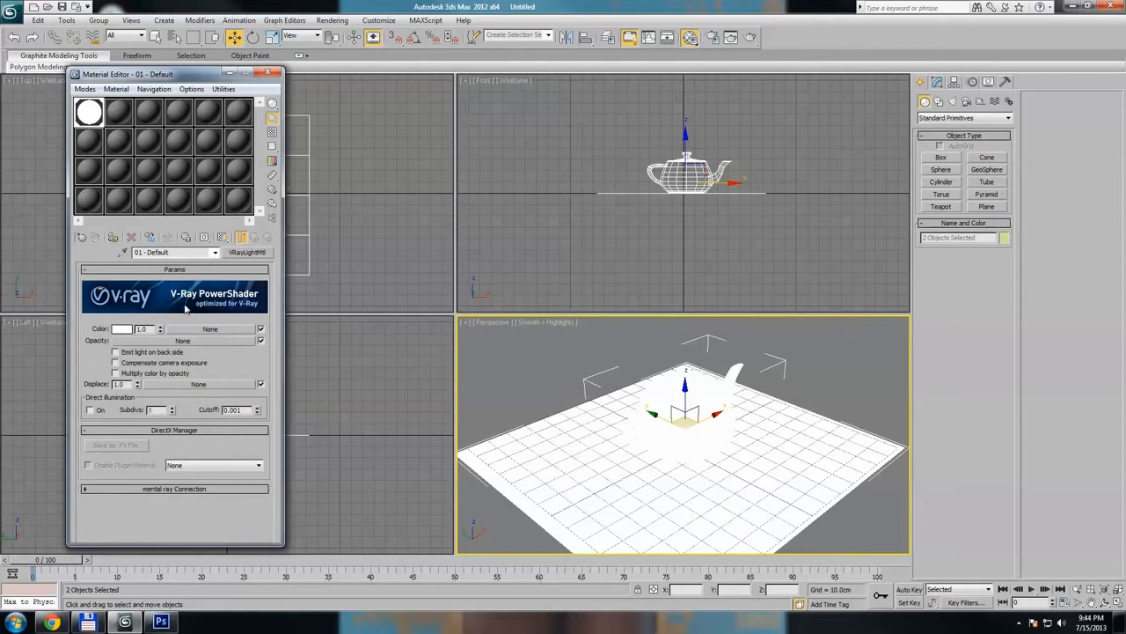
pyautogui.click(207, 329)
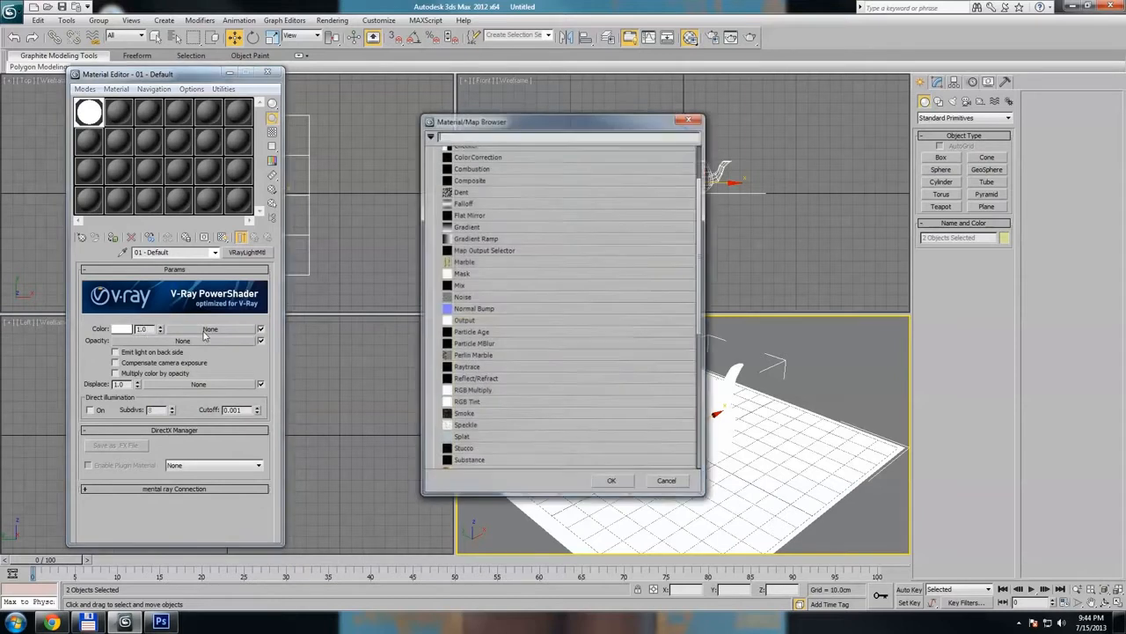
pyautogui.doubleClick(471, 239)
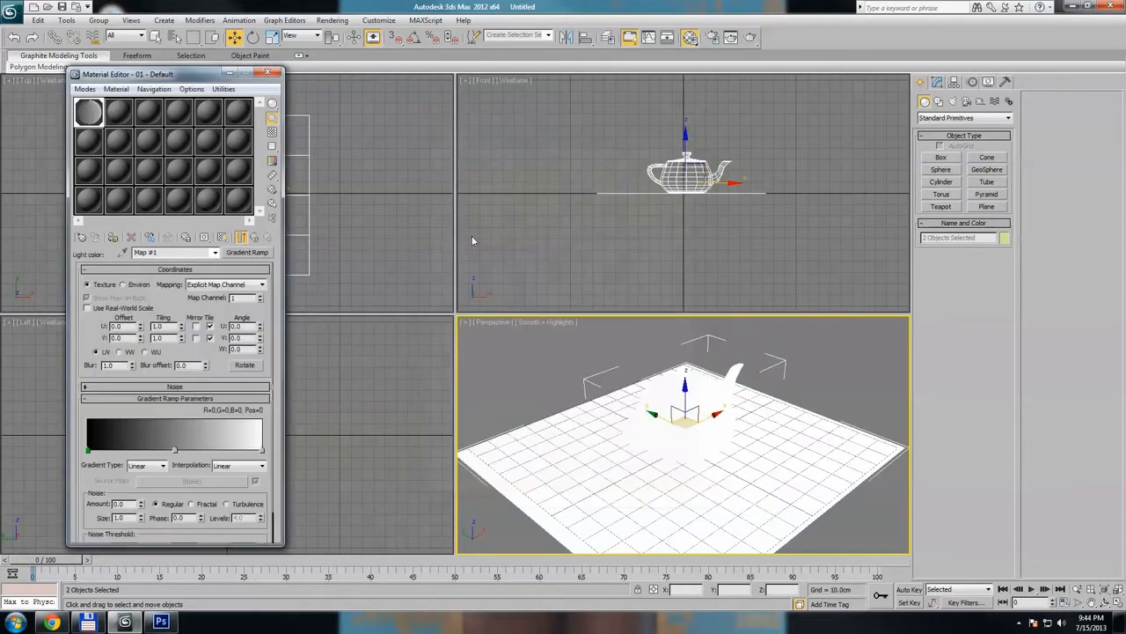
# Step: Set the V-Ray system's region sequence to Top->Bottom and turn off the V-Ray log window
pyautogui.click(715, 39)
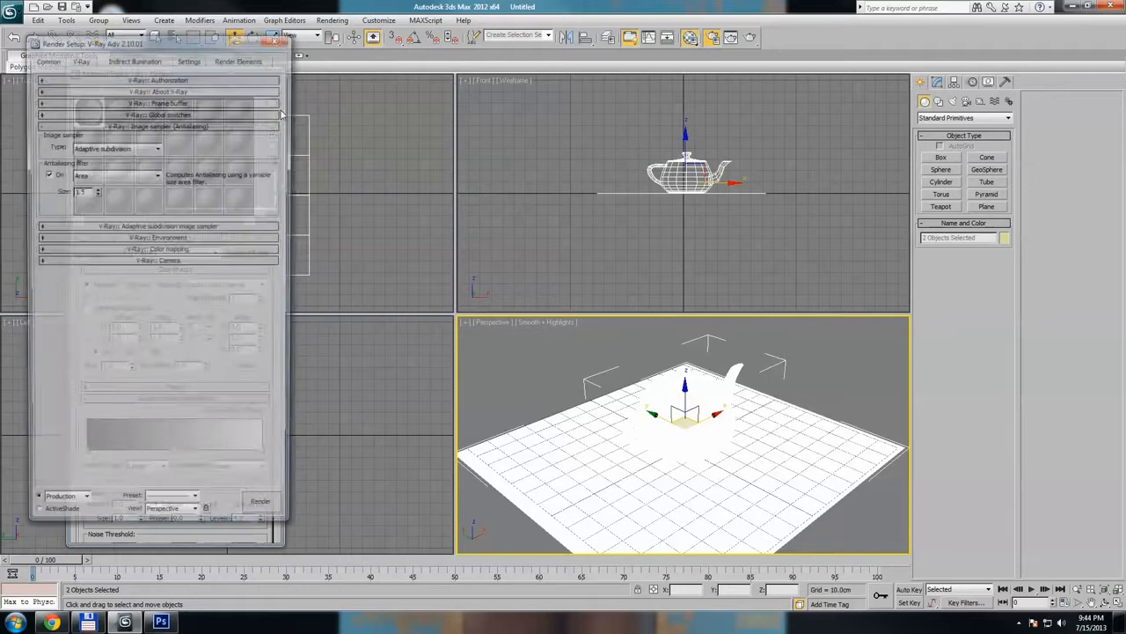
pyautogui.click(190, 58)
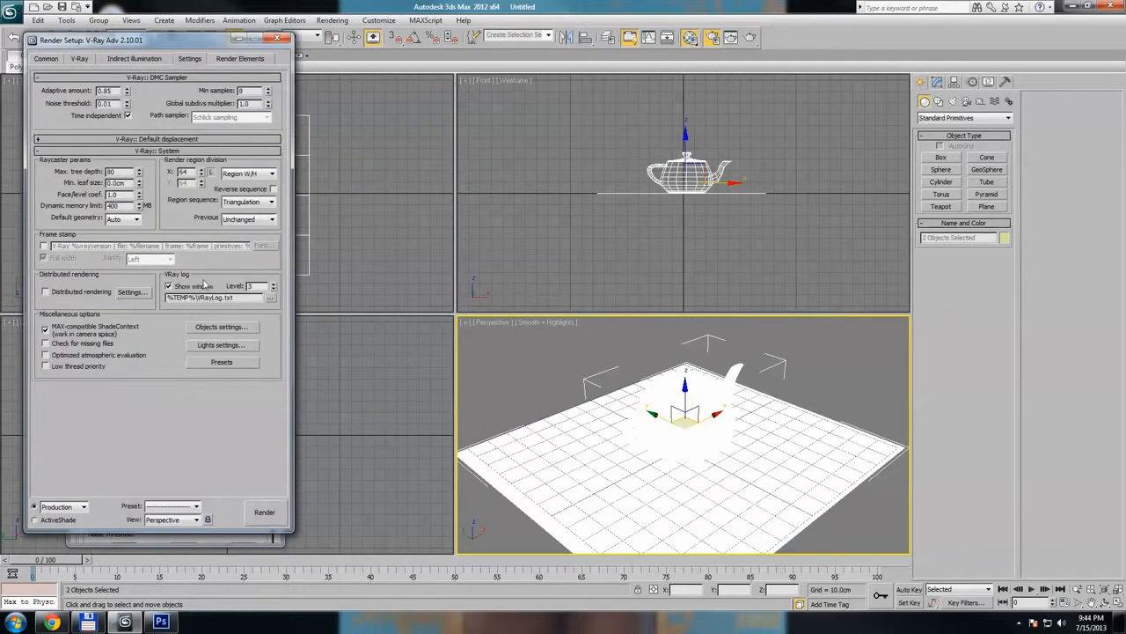
pyautogui.click(247, 201)
pyautogui.click(242, 212)
pyautogui.click(278, 41)
# Step: Test-render the Perspective view, then close the rendered frame and the Material Editor
pyautogui.click(752, 38)
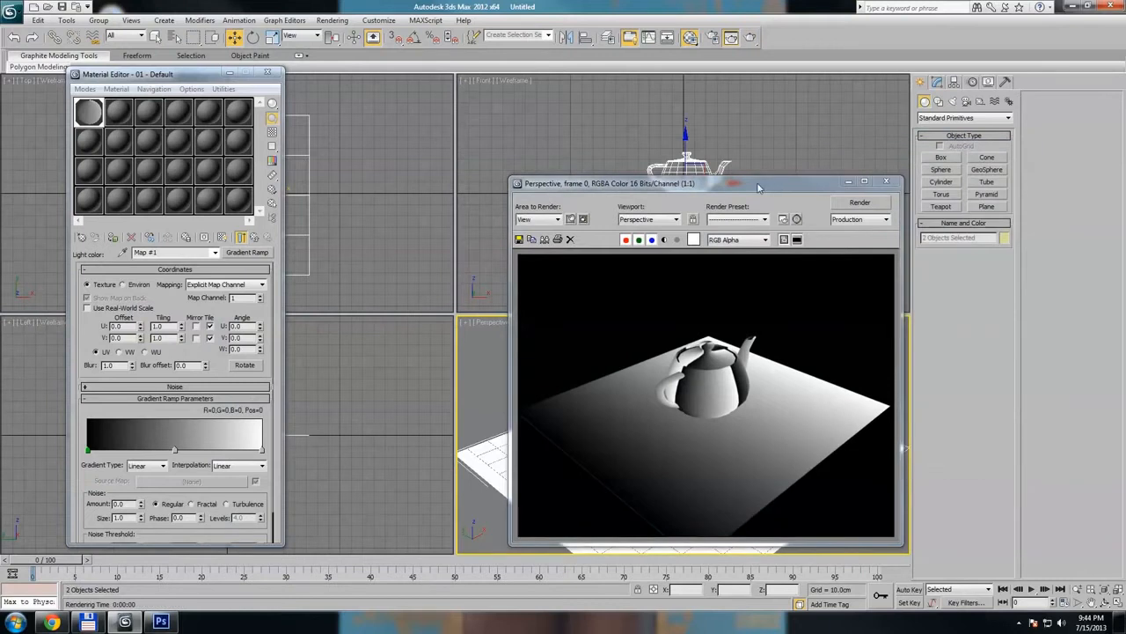
pyautogui.moveTo(762, 184); pyautogui.dragTo(529, 142)
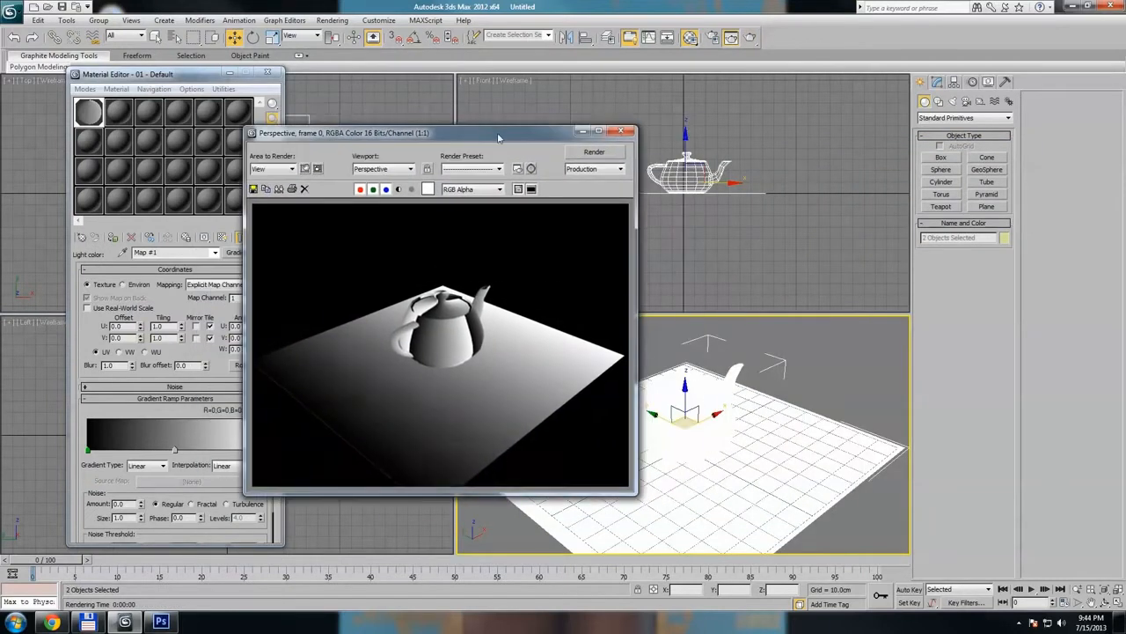
pyautogui.click(621, 132)
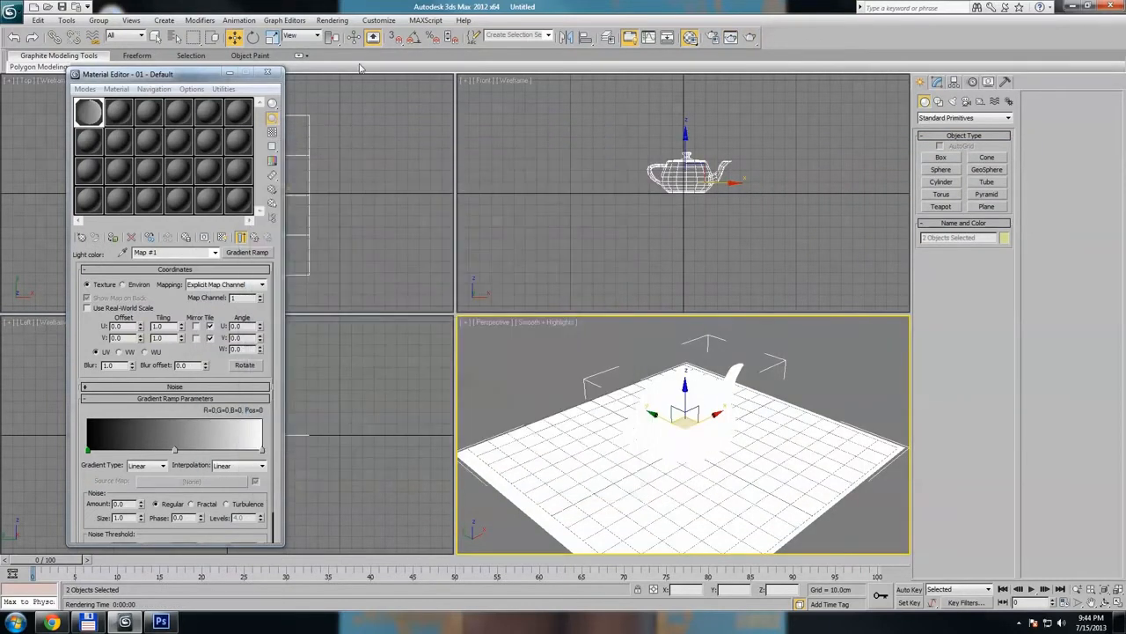
pyautogui.click(268, 73)
# Step: Place a plane-type VRayLight in the Top view, well outside the ground plane's lower-right corner, about 16 by 18 cm in half-size
pyautogui.click(954, 102)
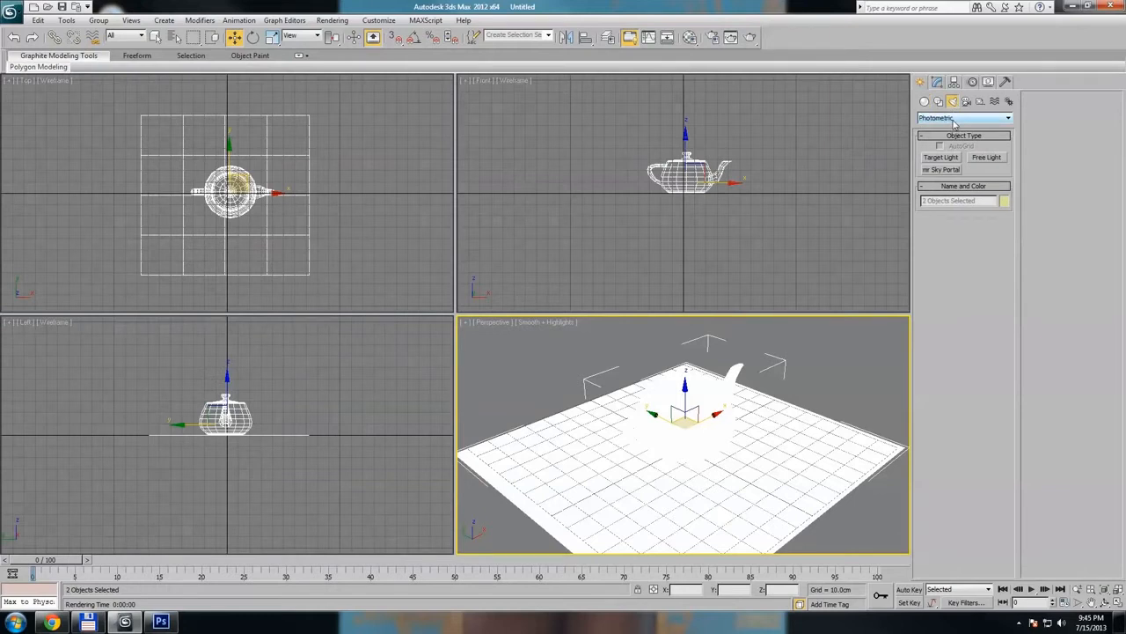
pyautogui.click(954, 120)
pyautogui.click(951, 144)
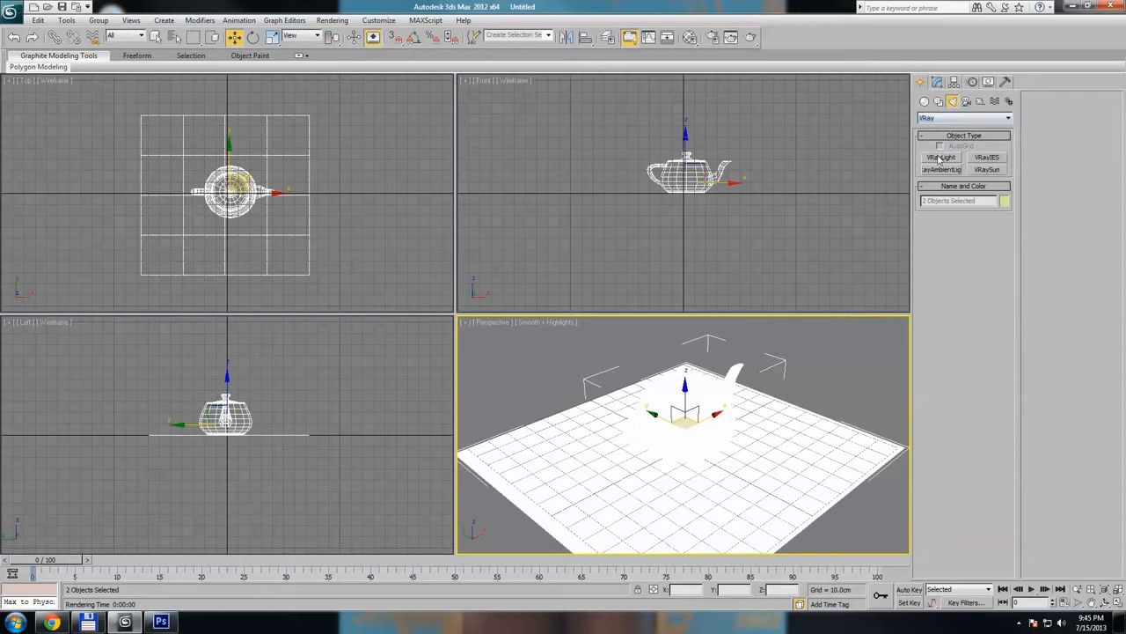
pyautogui.click(940, 158)
pyautogui.click(1073, 132)
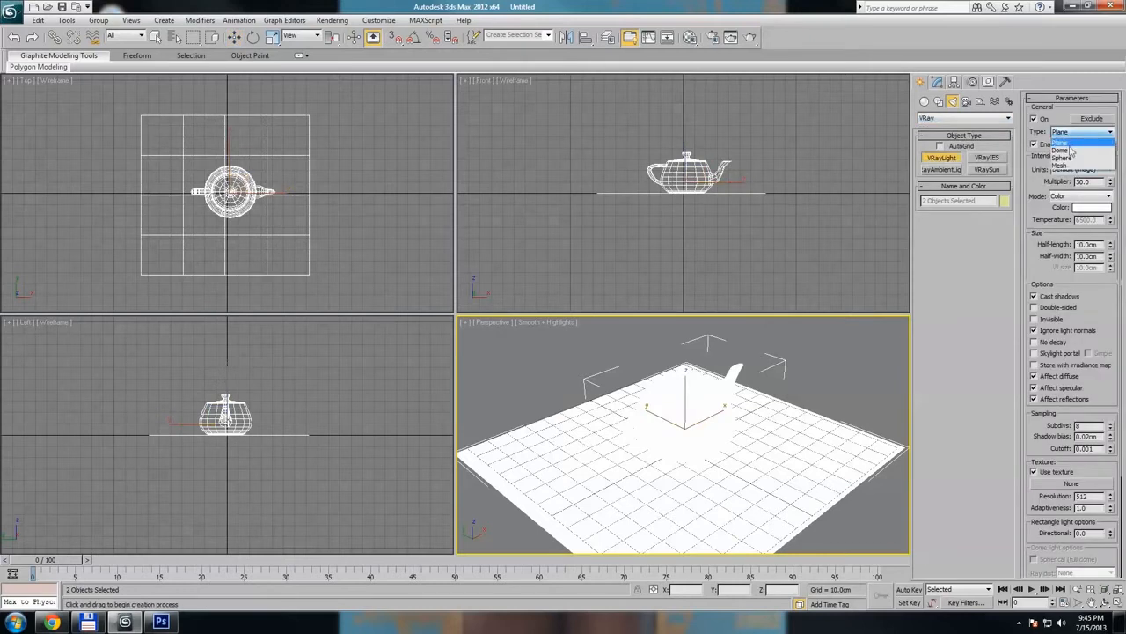
pyautogui.click(1069, 143)
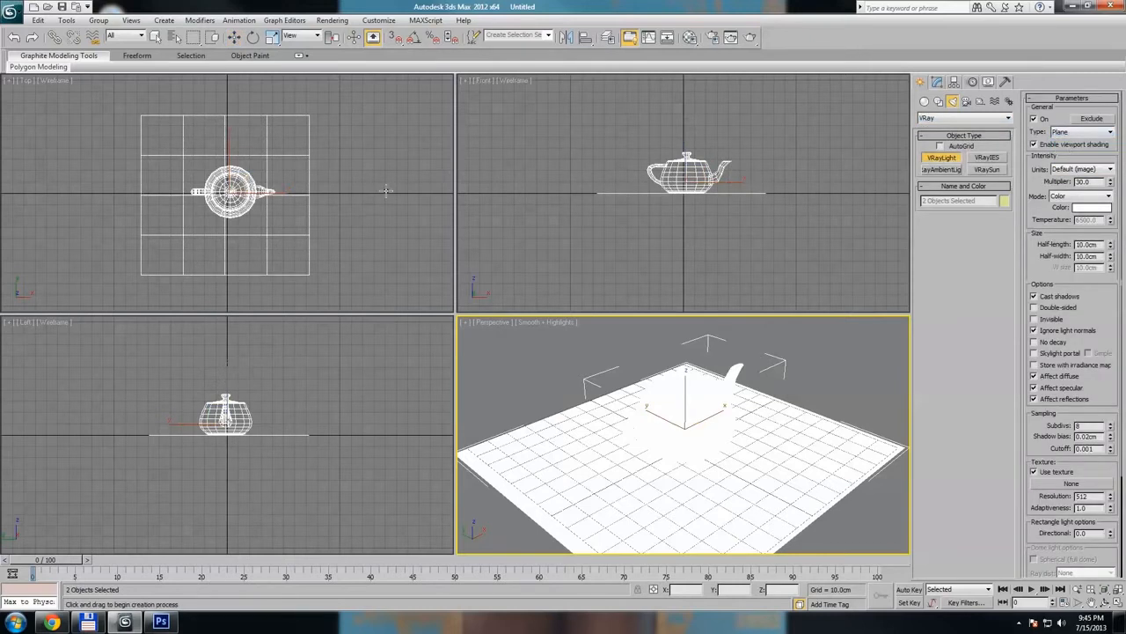
pyautogui.moveTo(359, 281); pyautogui.dragTo(300, 244, button='middle')
pyautogui.scroll(-6, 300, 244)
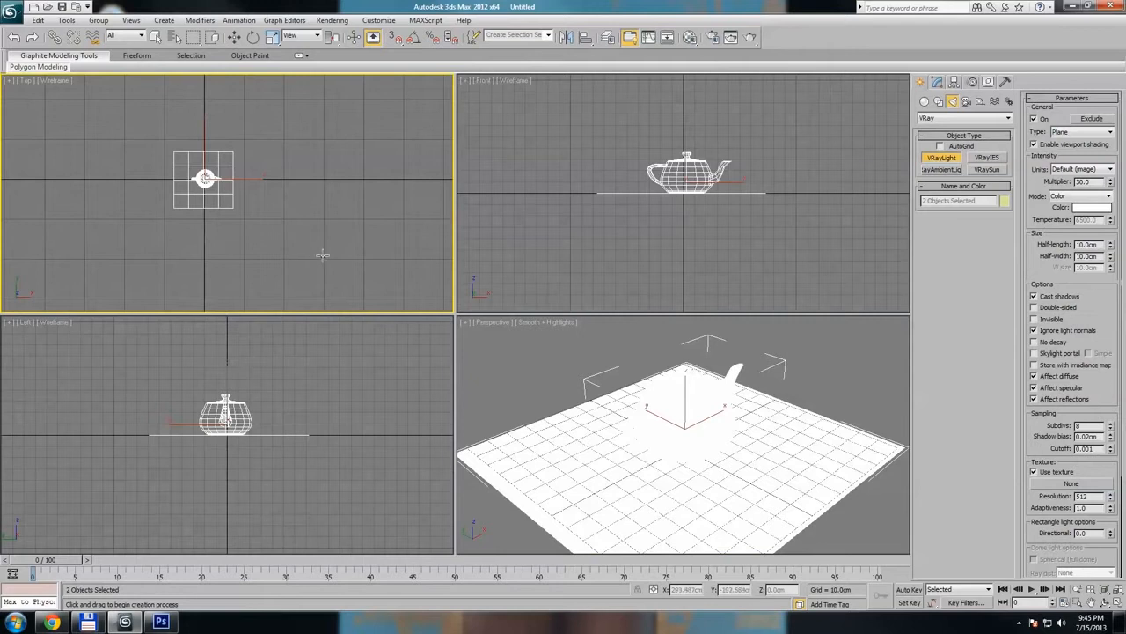
pyautogui.moveTo(323, 257); pyautogui.dragTo(422, 275)
# Step: Change the V-Ray light's type to Sphere and set its multiplier to 300
pyautogui.click(1084, 131)
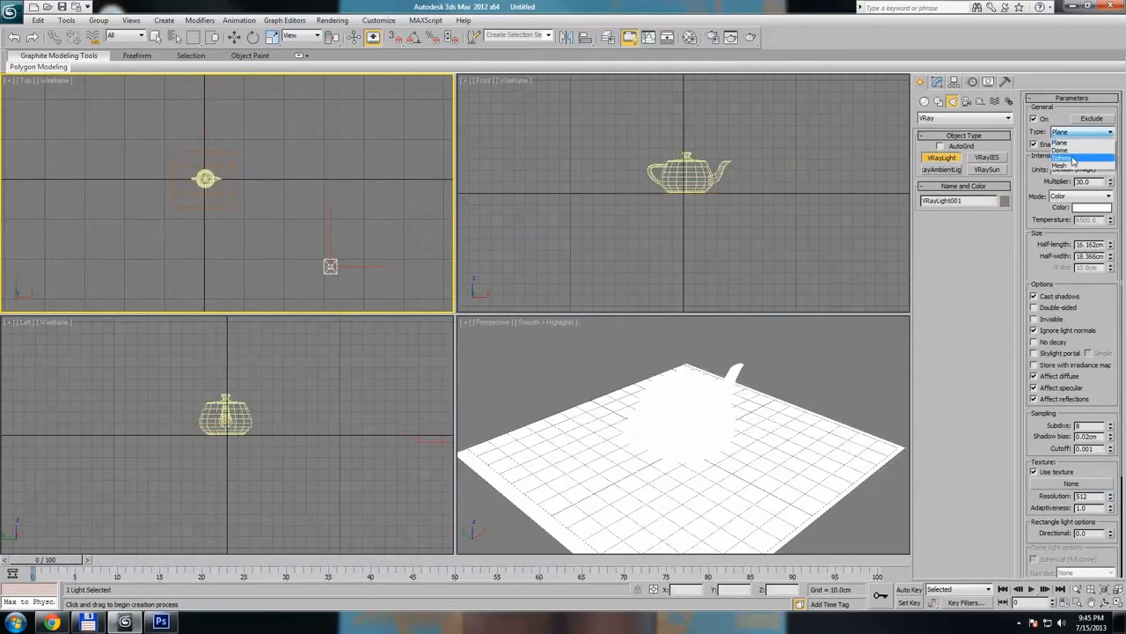
pyautogui.click(1073, 159)
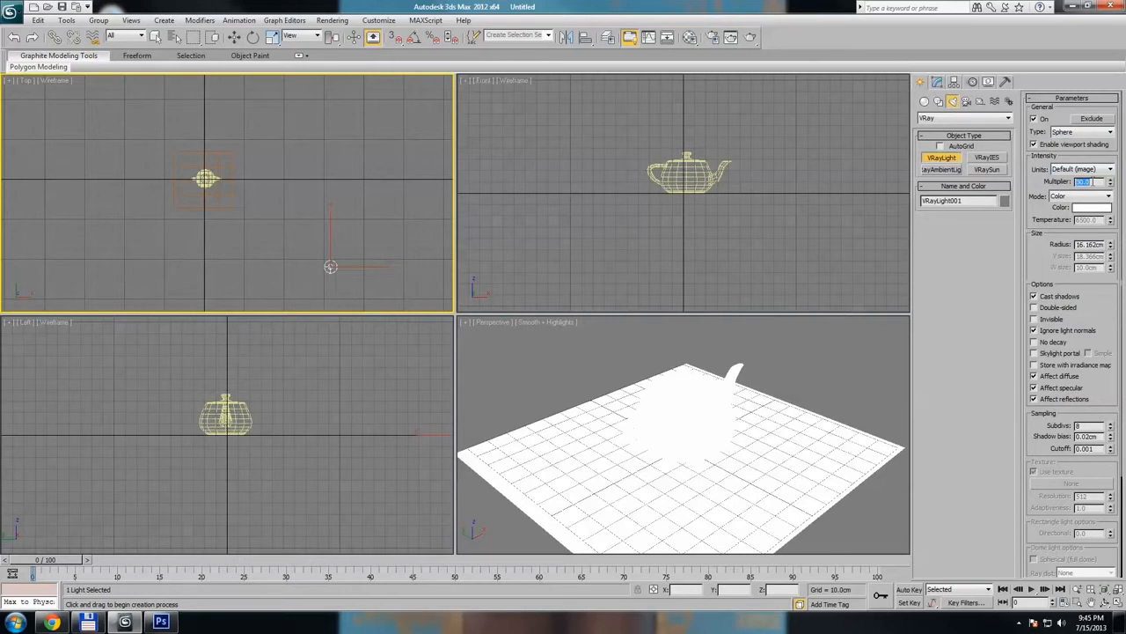
pyautogui.write('300')
pyautogui.press('Return')
# Step: Show edged faces in the Perspective view and rotate the teapot about its vertical axis so the spout points toward the light
pyautogui.click(724, 358)
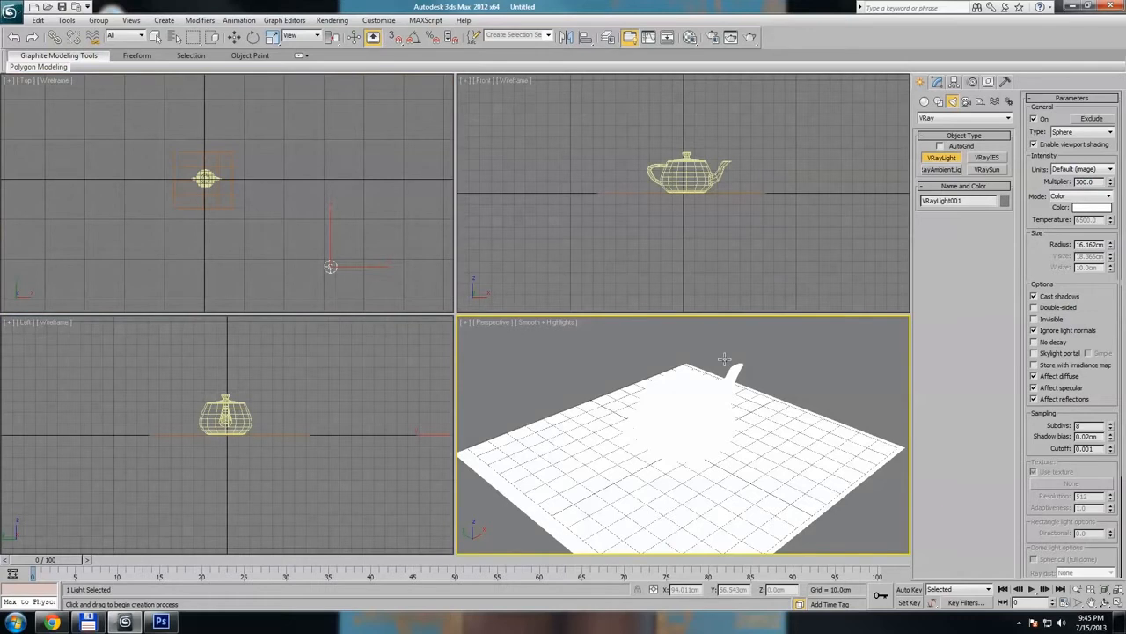
pyautogui.press('F4')
pyautogui.rightClick(333, 264)
pyautogui.press('w')
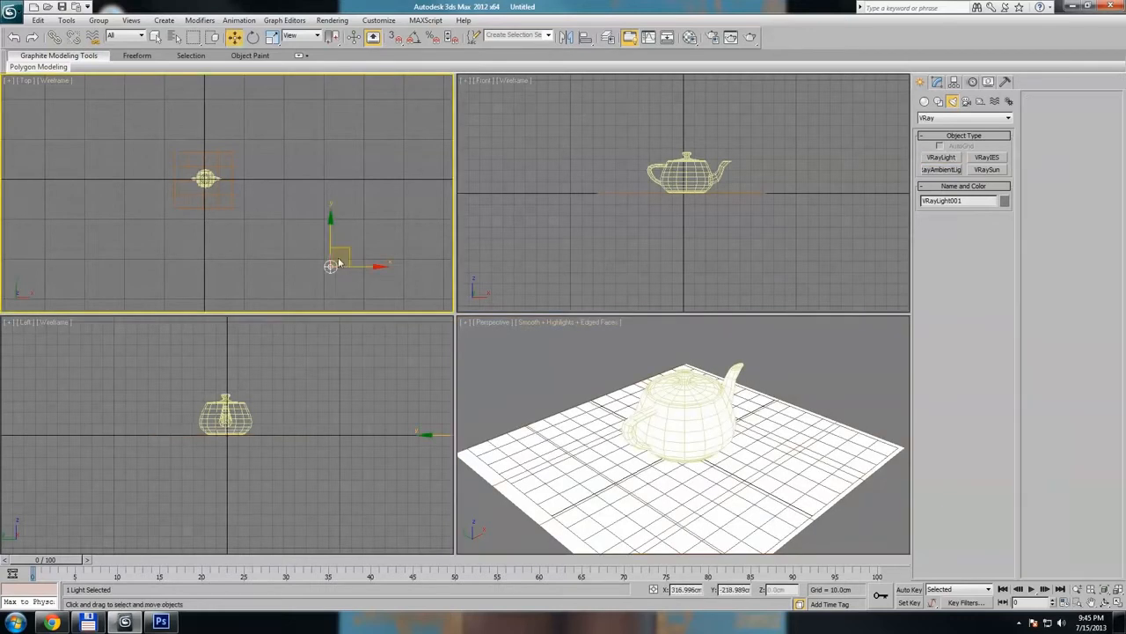
pyautogui.click(677, 391)
pyautogui.press('e')
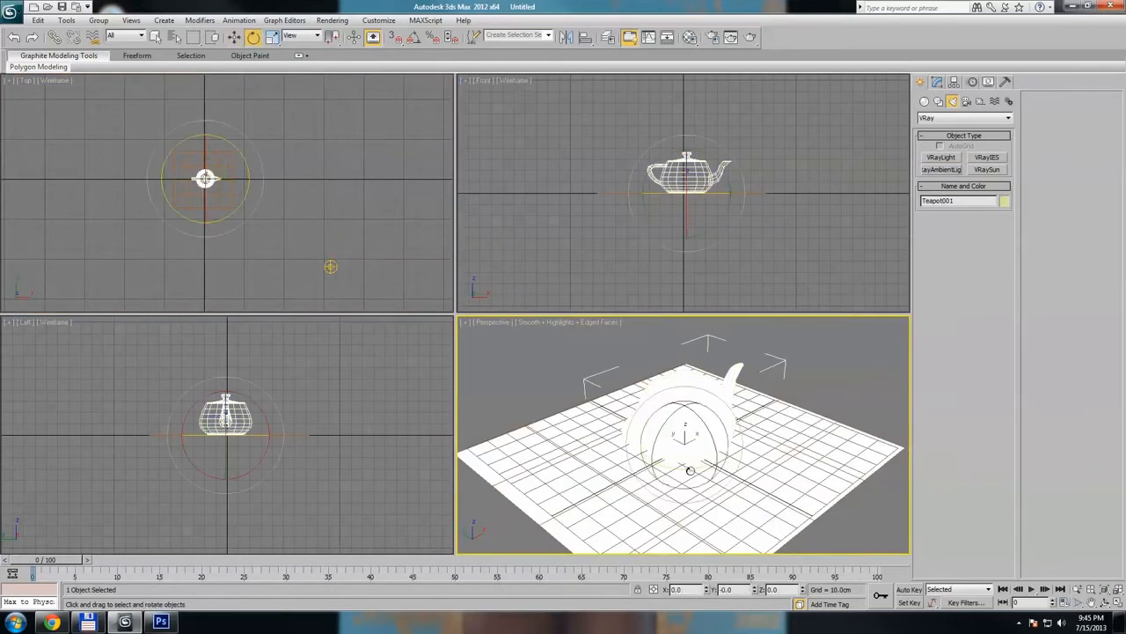
pyautogui.moveTo(690, 471); pyautogui.dragTo(620, 472)
pyautogui.press('w')
pyautogui.click(797, 366)
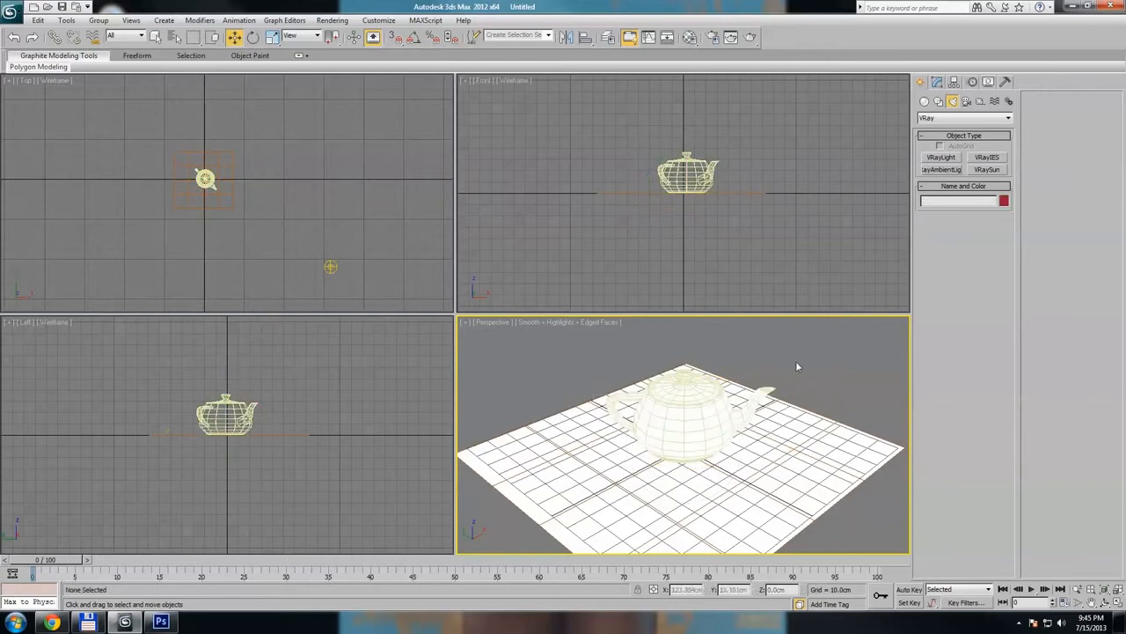
# Step: Turn on safe frames for the Perspective view, frame the teapot closely and render it
pyautogui.click(498, 322)
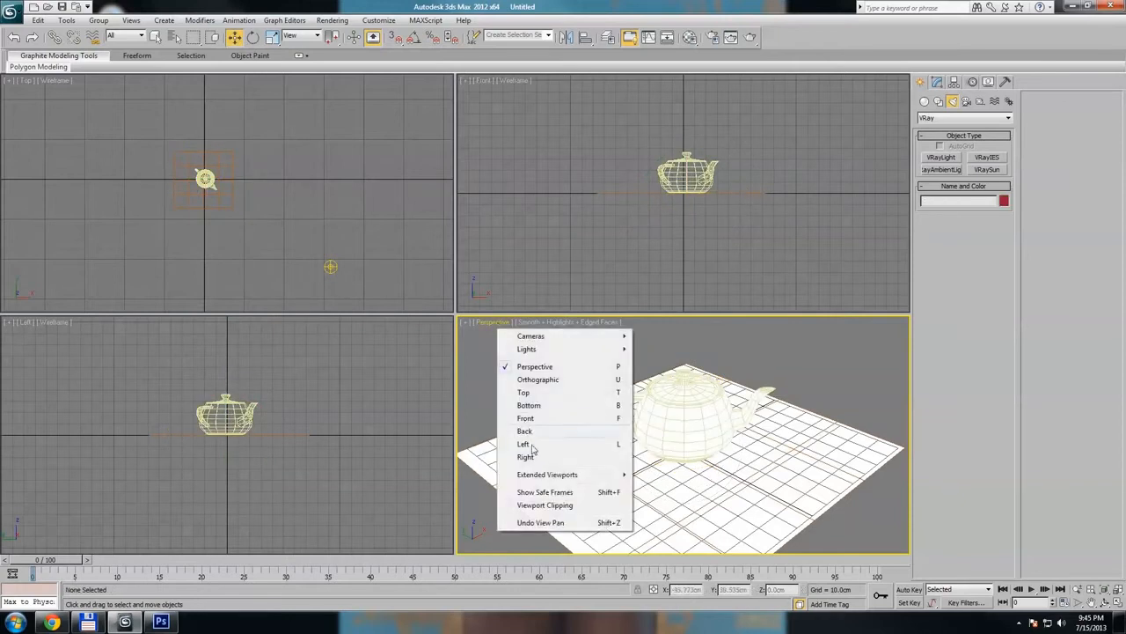
pyautogui.click(528, 491)
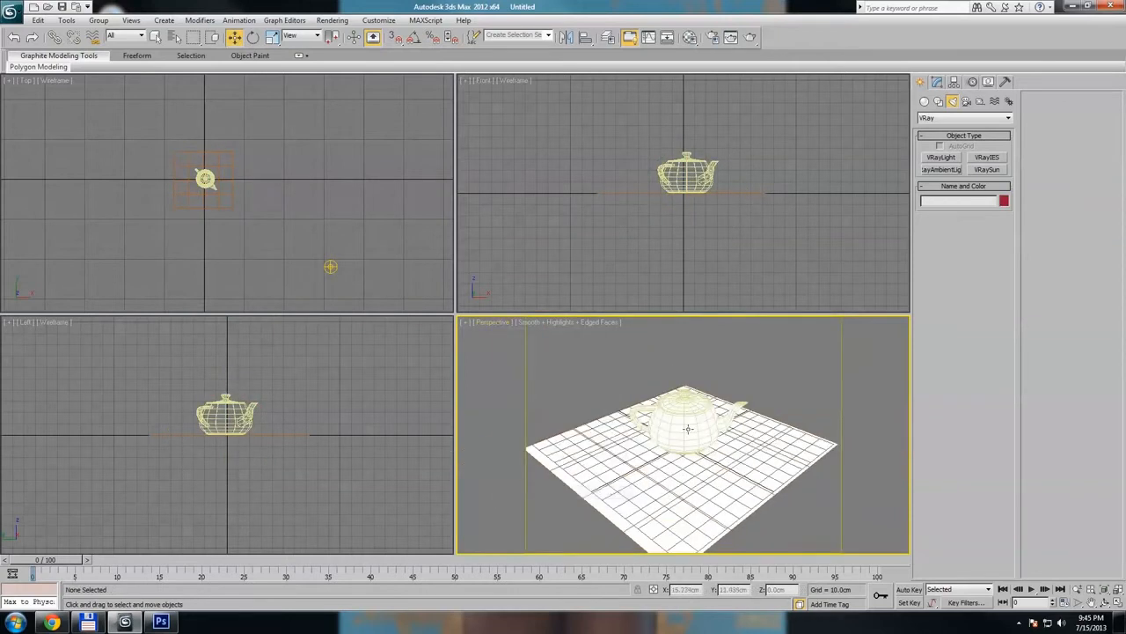
pyautogui.click(751, 38)
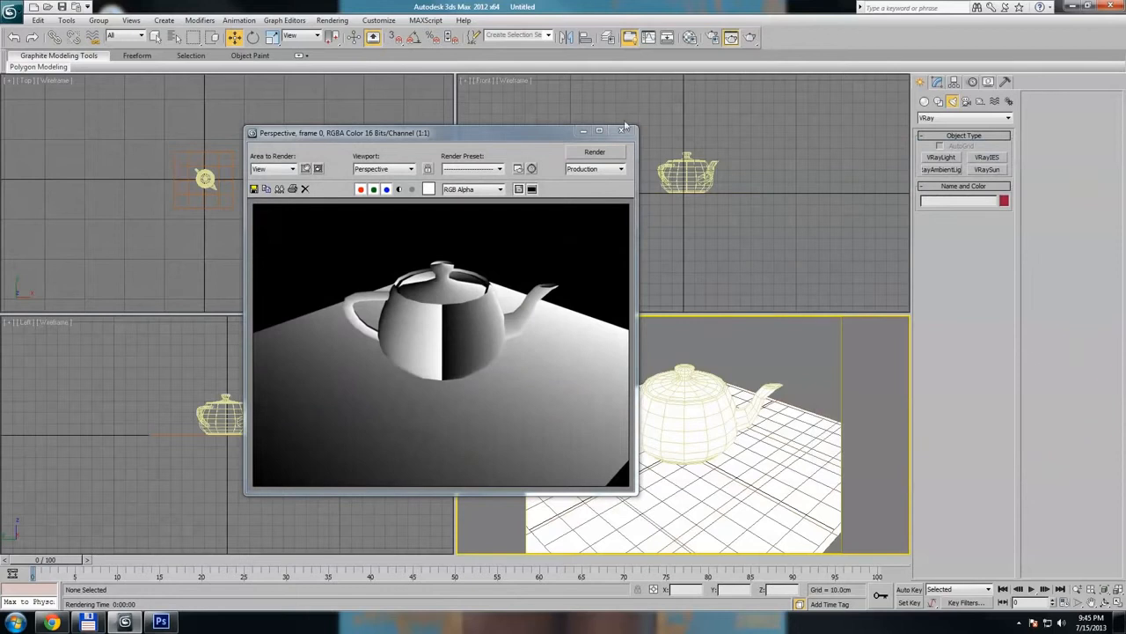
# Step: Set the Gradient Ramp map's gradient type to Lighting and render the Perspective view again
pyautogui.click(712, 38)
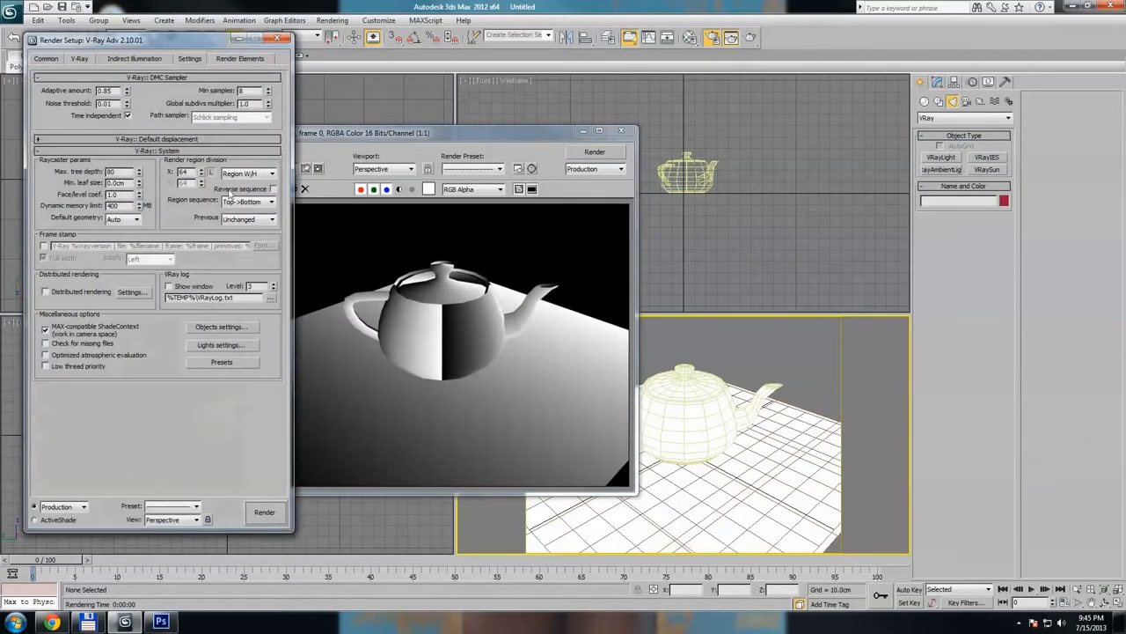
pyautogui.click(690, 38)
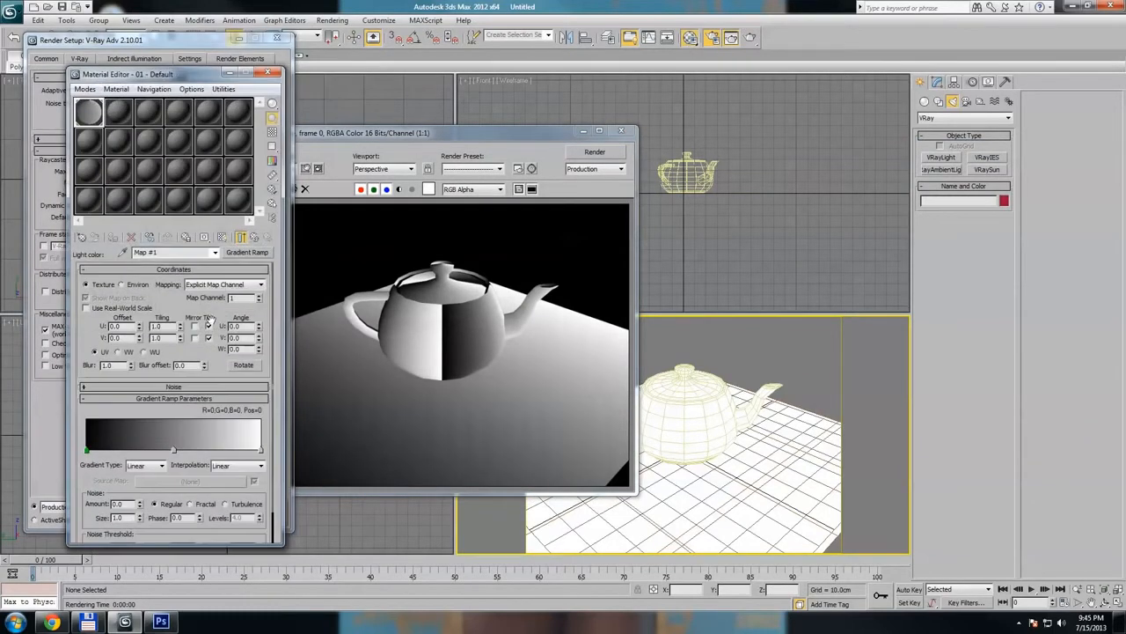
pyautogui.click(146, 468)
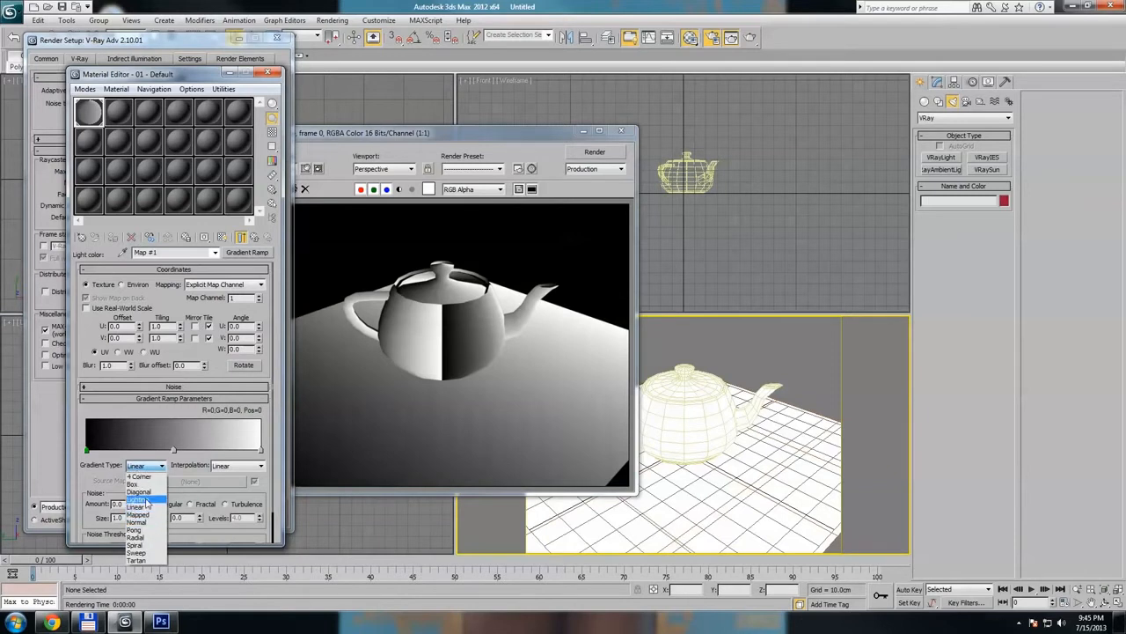
pyautogui.click(145, 500)
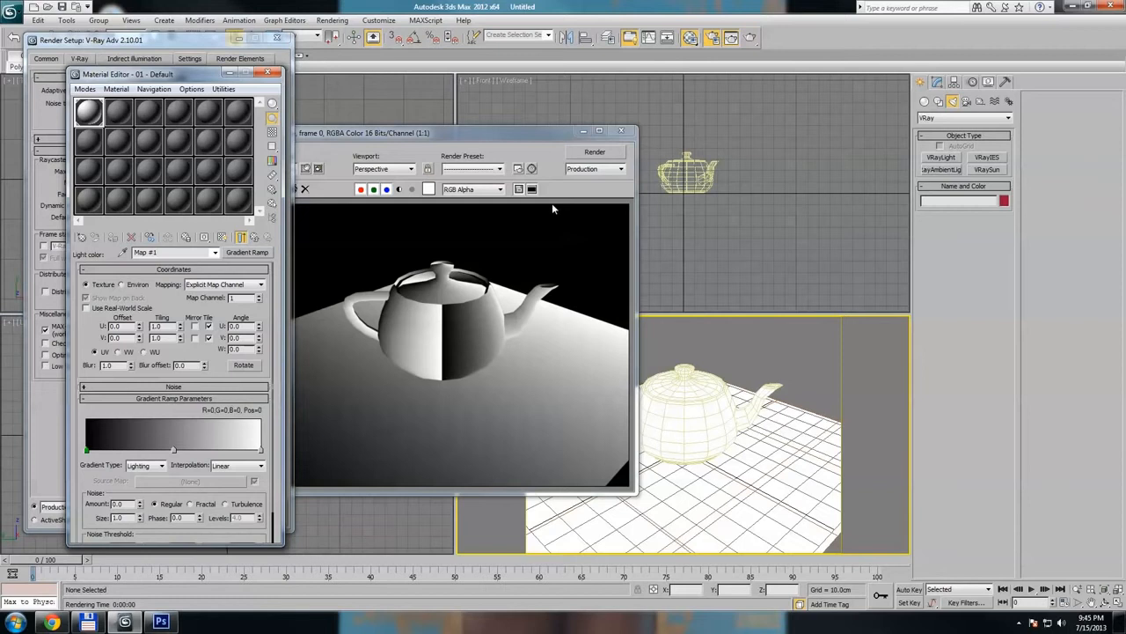
pyautogui.click(596, 154)
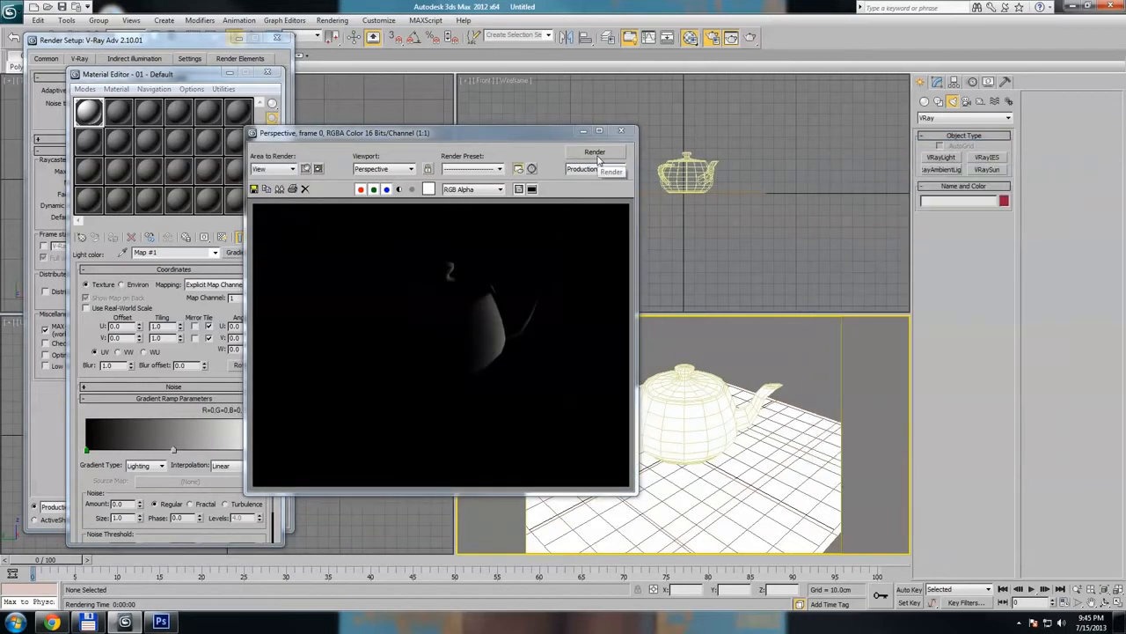
# Step: Move the rendered frame clear of the Material Editor and set the Gradient Ramp's interpolation to Solid
pyautogui.moveTo(555, 132); pyautogui.dragTo(664, 121)
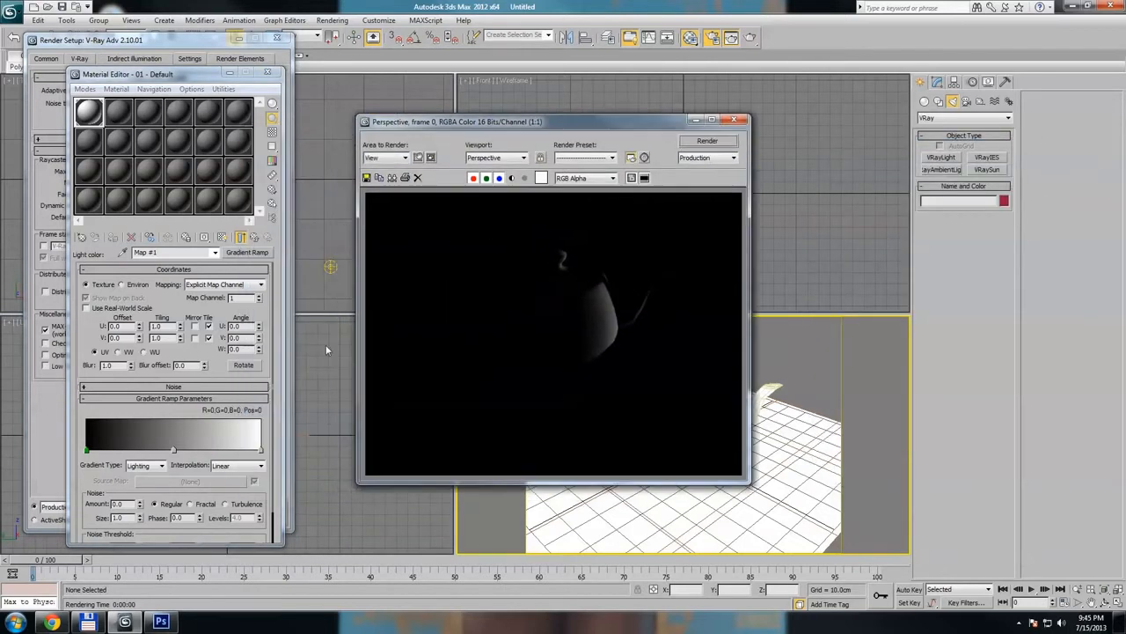
pyautogui.click(223, 473)
pyautogui.click(230, 516)
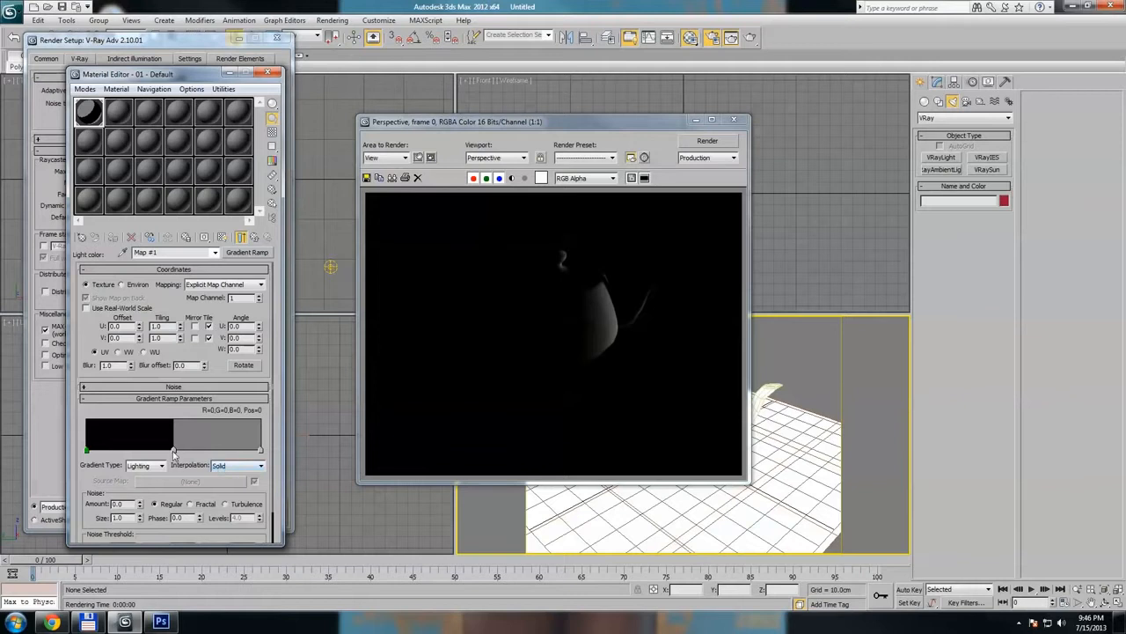
# Step: Set the Gradient Ramp's middle flag at position 50 to white
pyautogui.doubleClick(175, 450)
pyautogui.moveTo(333, 120); pyautogui.dragTo(335, 176)
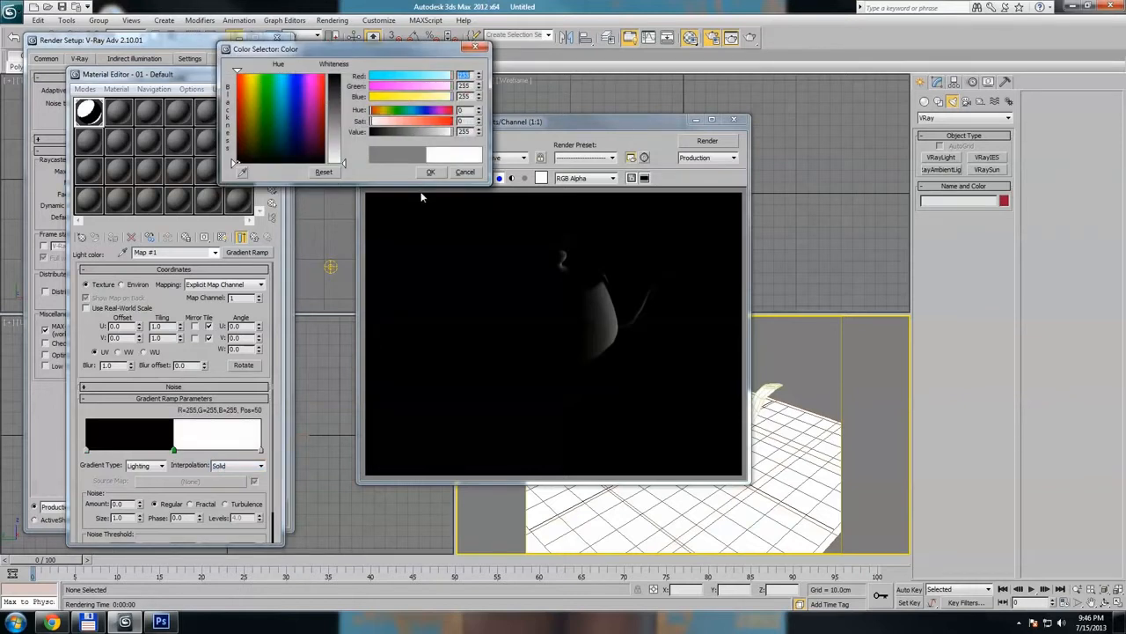
pyautogui.click(433, 172)
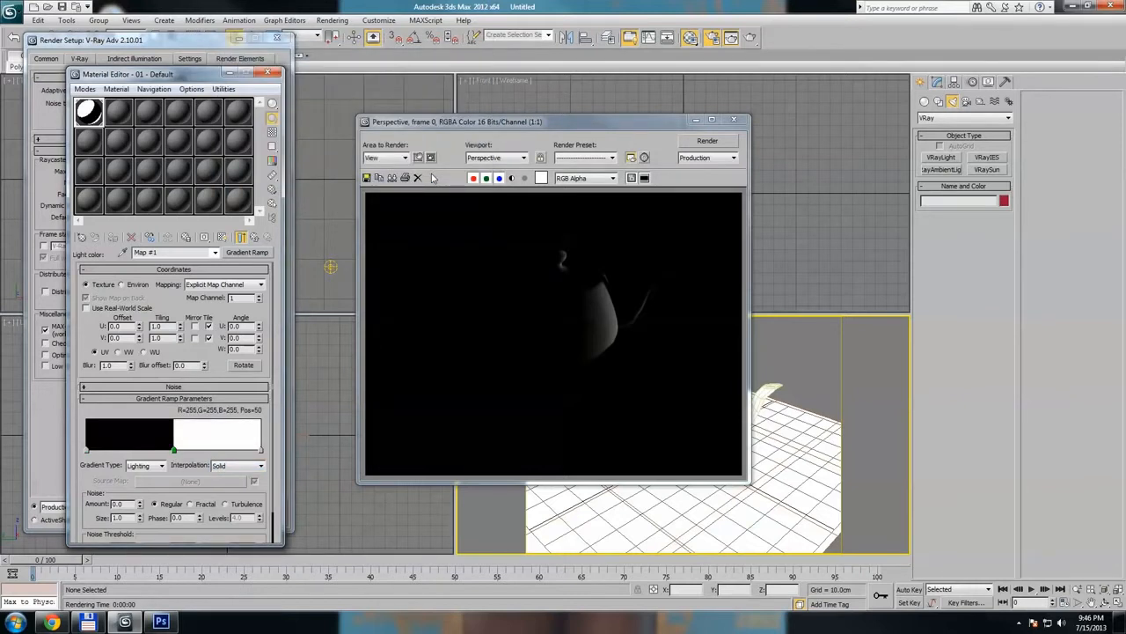
# Step: Select the teapot, set its segments to 9 and render the view again
pyautogui.click(771, 392)
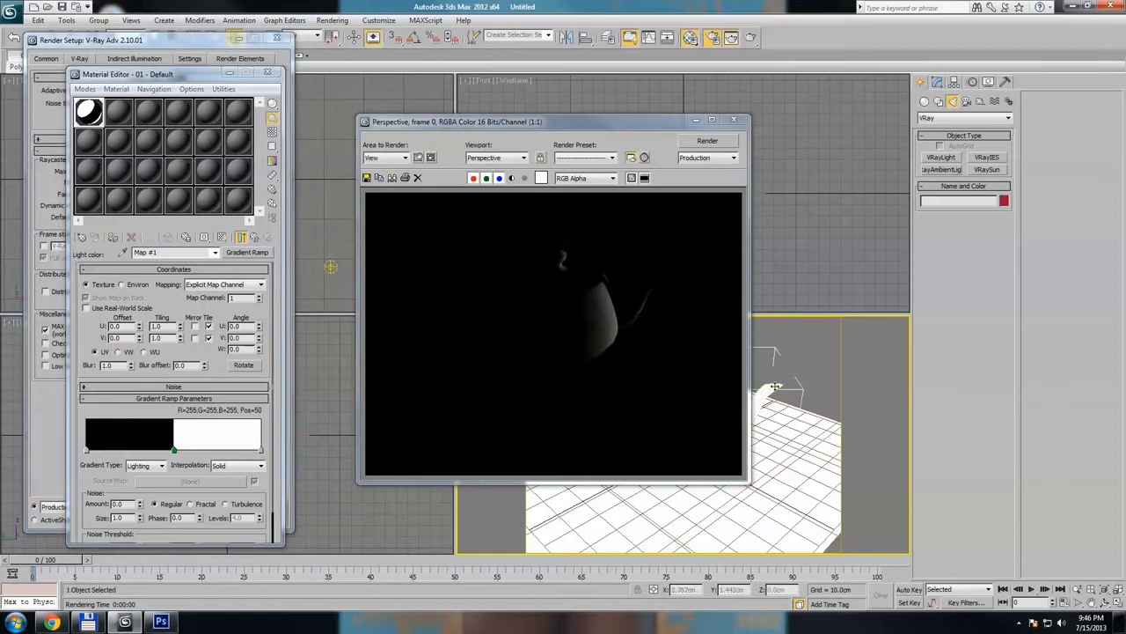
pyautogui.click(937, 81)
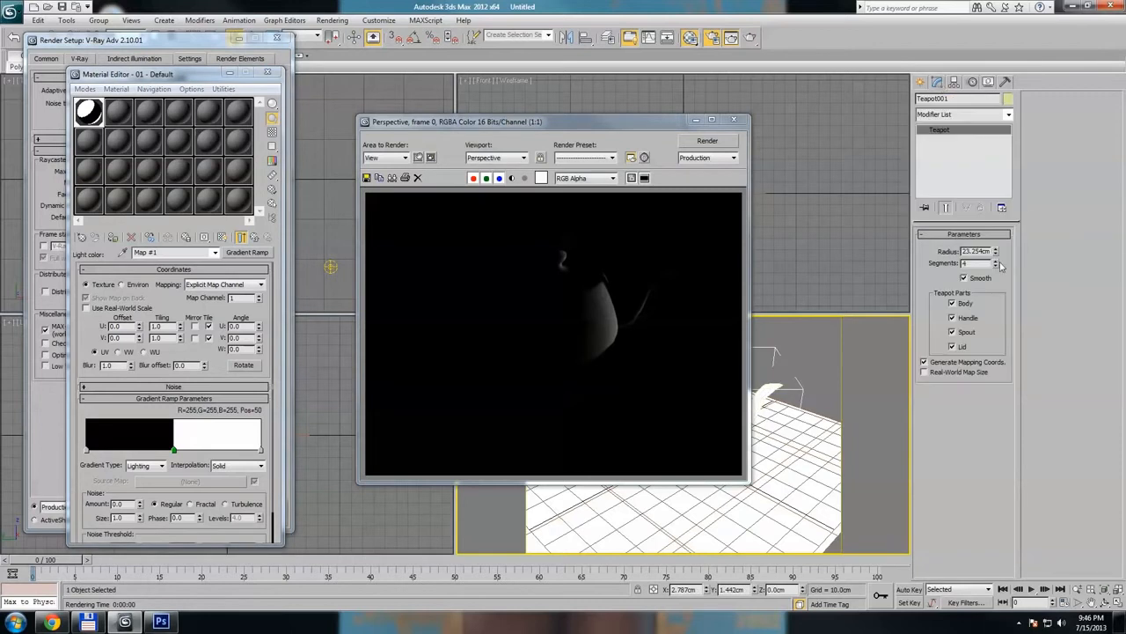
pyautogui.click(698, 143)
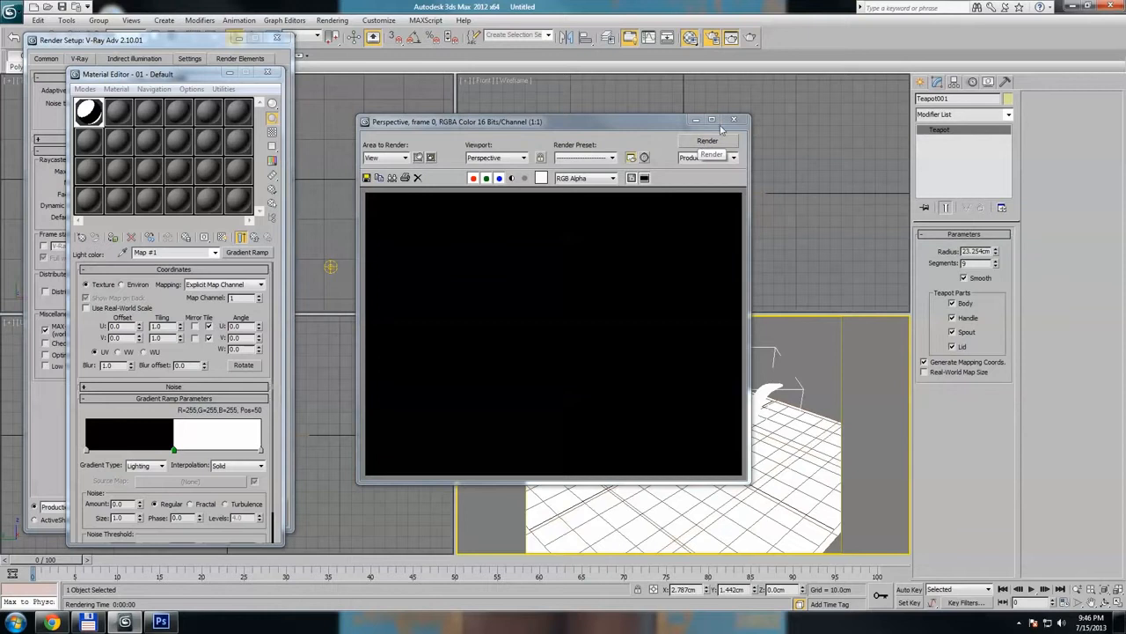
# Step: Set the sphere VRayLight's multiplier to 30000, then render the Perspective view and close the rendered frame
pyautogui.click(330, 266)
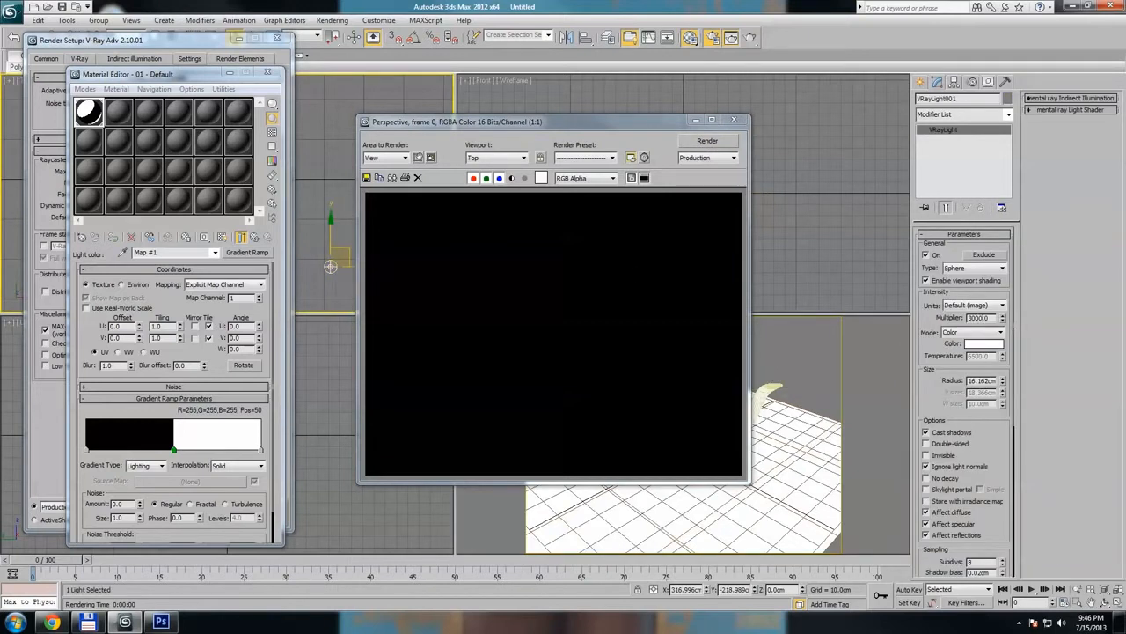
pyautogui.click(711, 145)
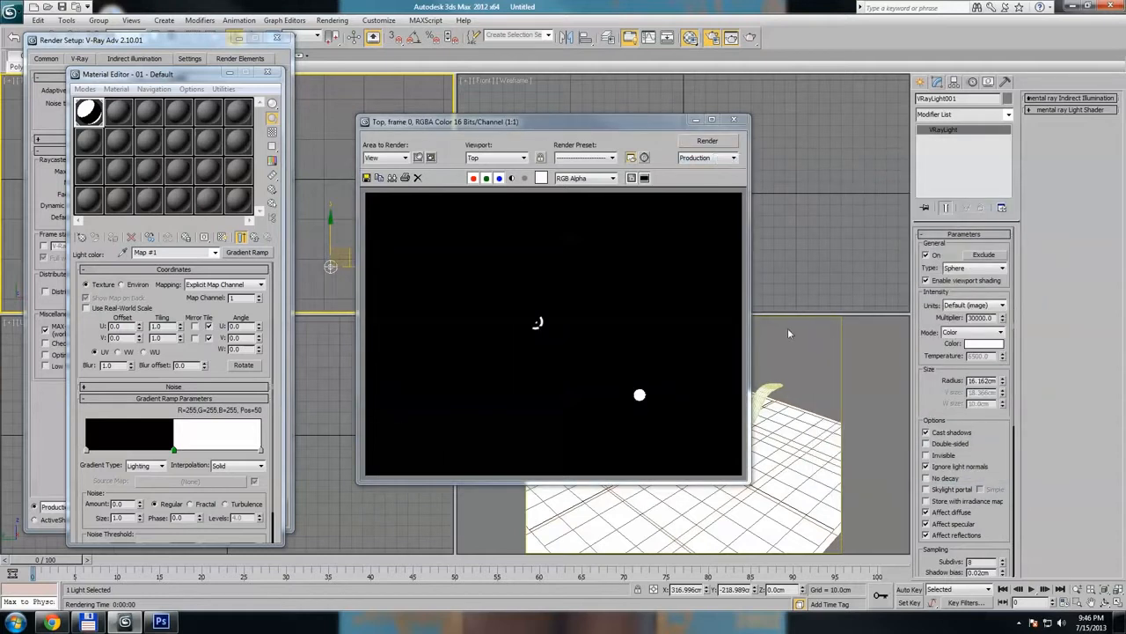
pyautogui.rightClick(788, 328)
pyautogui.click(716, 143)
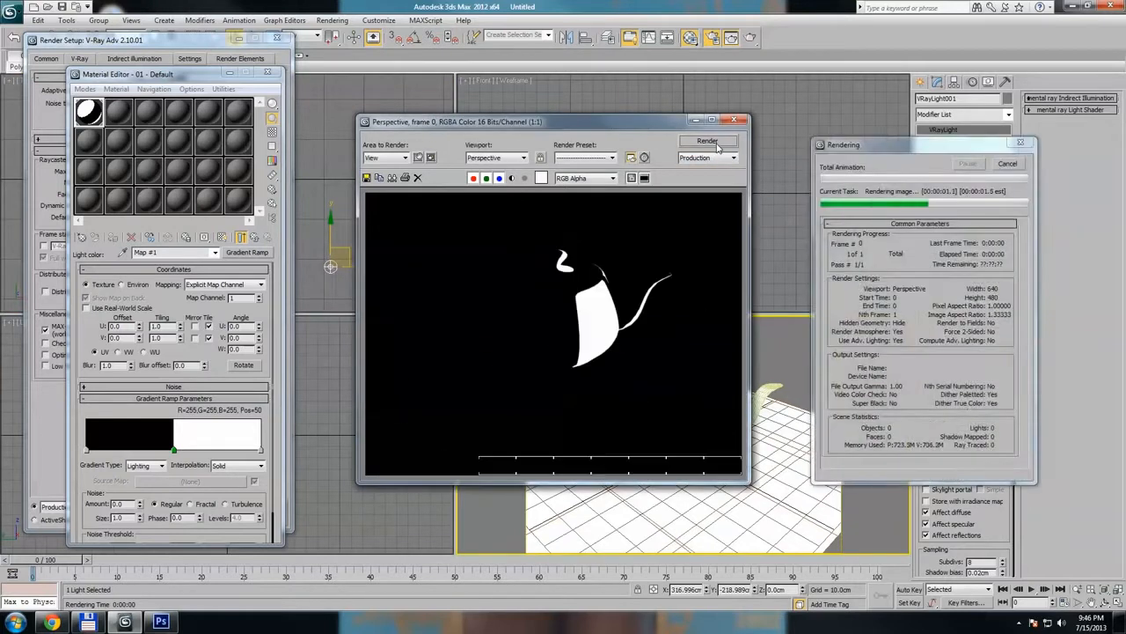
pyautogui.click(734, 120)
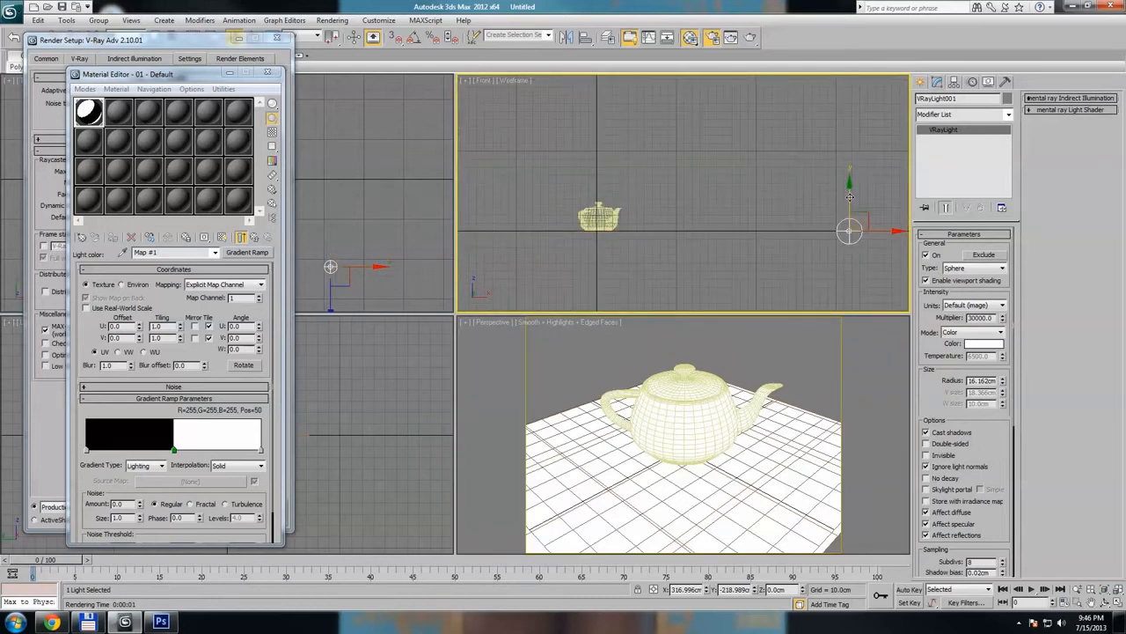
# Step: Raise the VRayLight in the Front view to a height of about 314 cm and render the Perspective view
pyautogui.moveTo(848, 185); pyautogui.dragTo(848, 2)
pyautogui.moveTo(818, 185); pyautogui.dragTo(825, 236, button='middle')
pyautogui.scroll(-2, 826, 236)
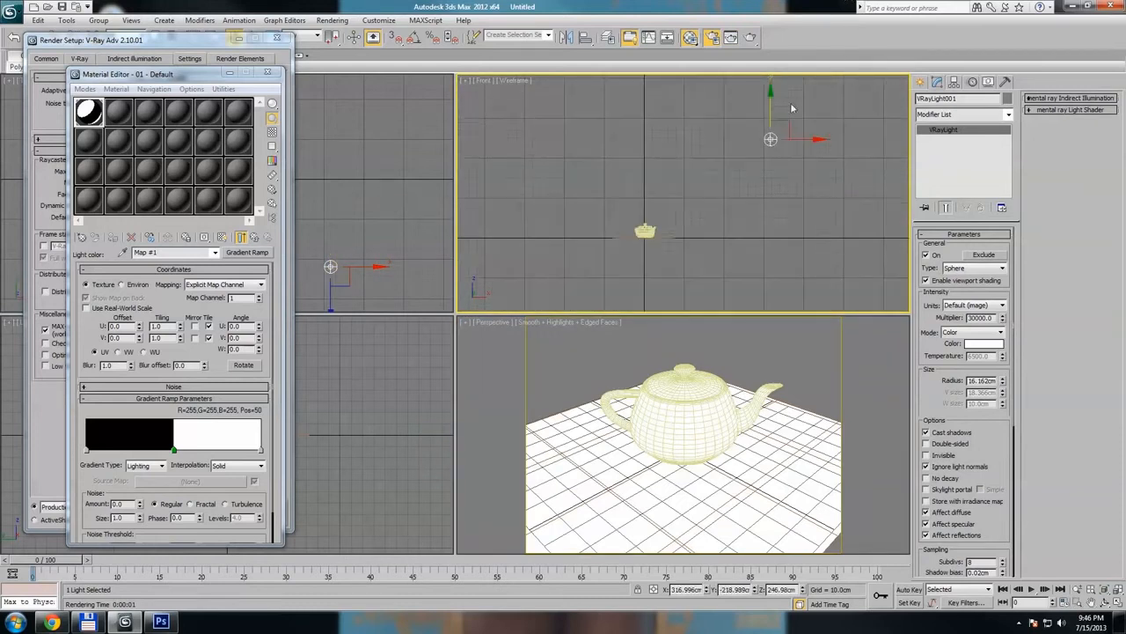
pyautogui.moveTo(773, 100); pyautogui.dragTo(773, 72)
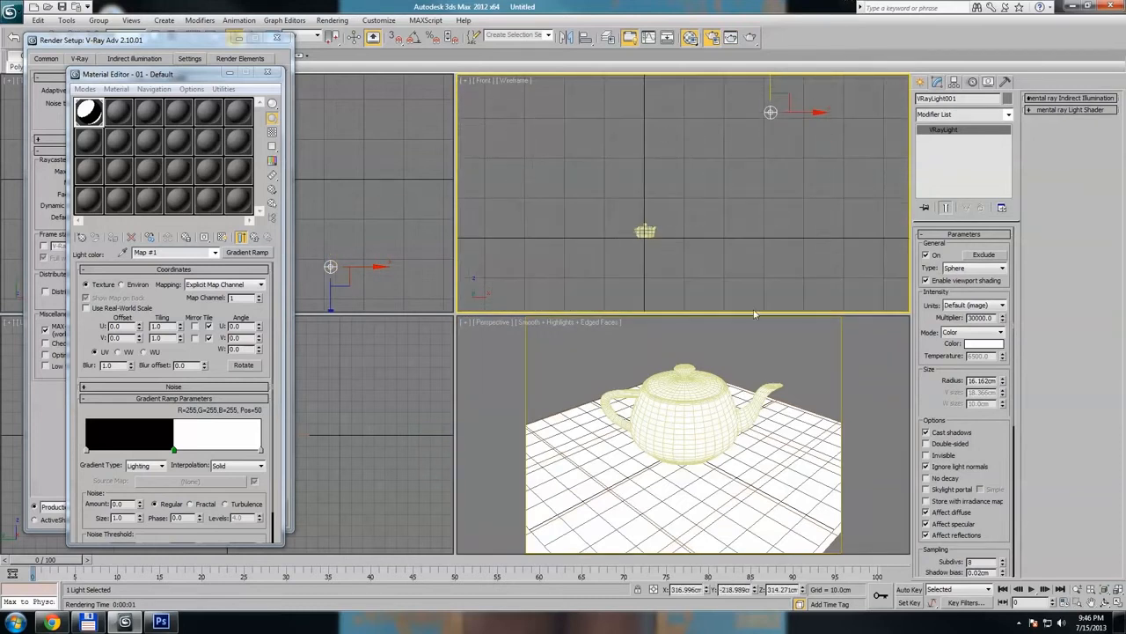
pyautogui.click(754, 36)
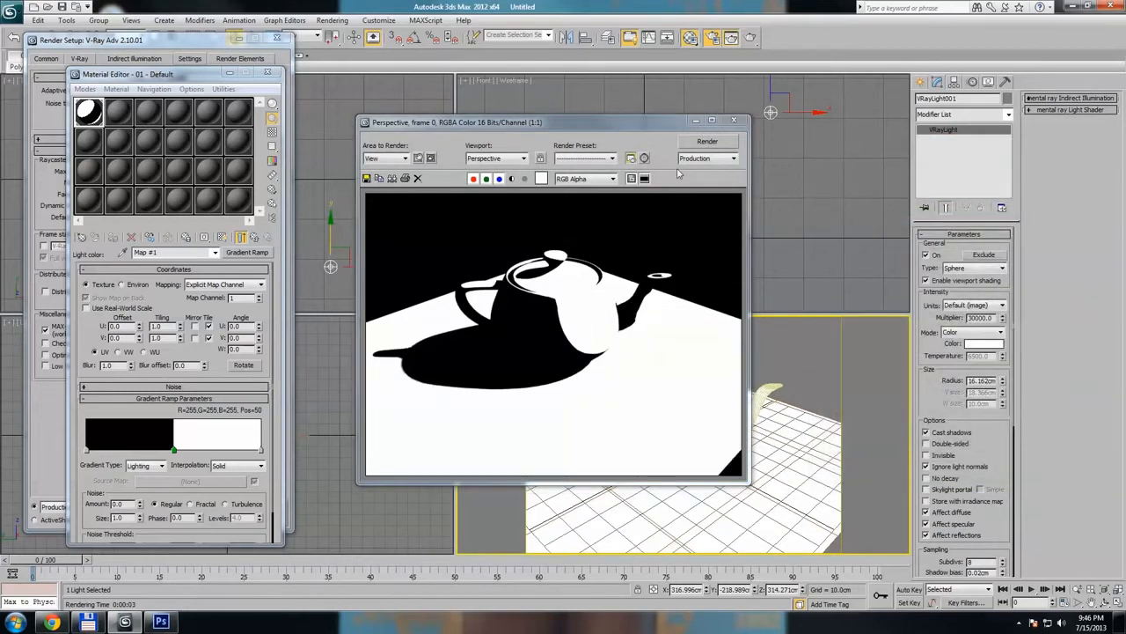
# Step: Set the environment background color to white and render the Perspective view again
pyautogui.press('8')
pyautogui.click(318, 165)
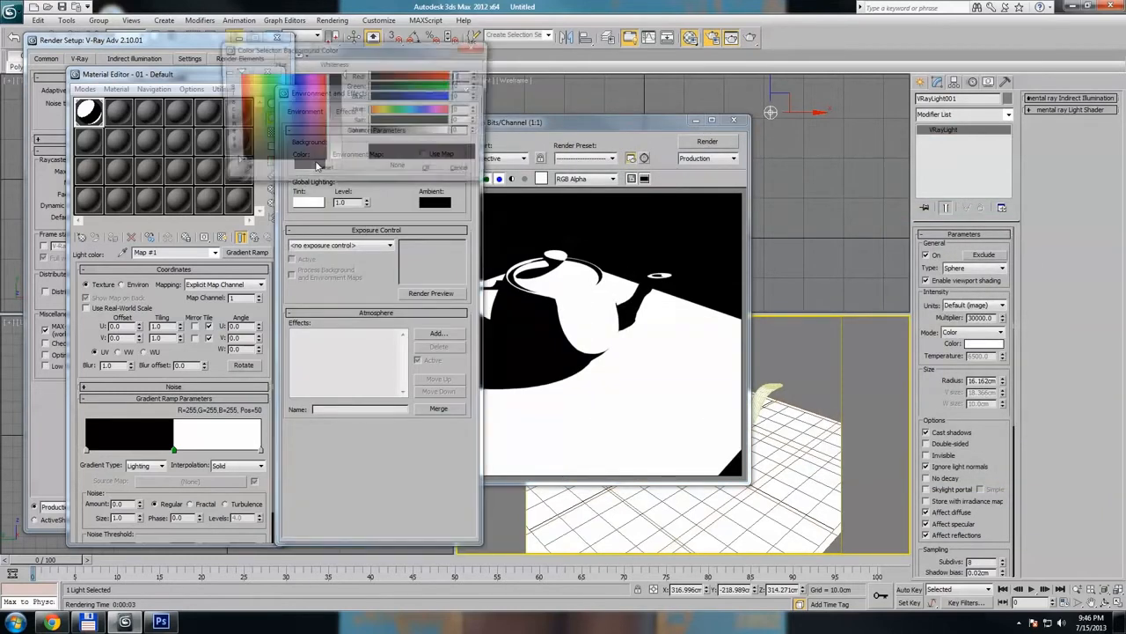
pyautogui.moveTo(341, 129); pyautogui.dragTo(340, 172)
pyautogui.click(437, 171)
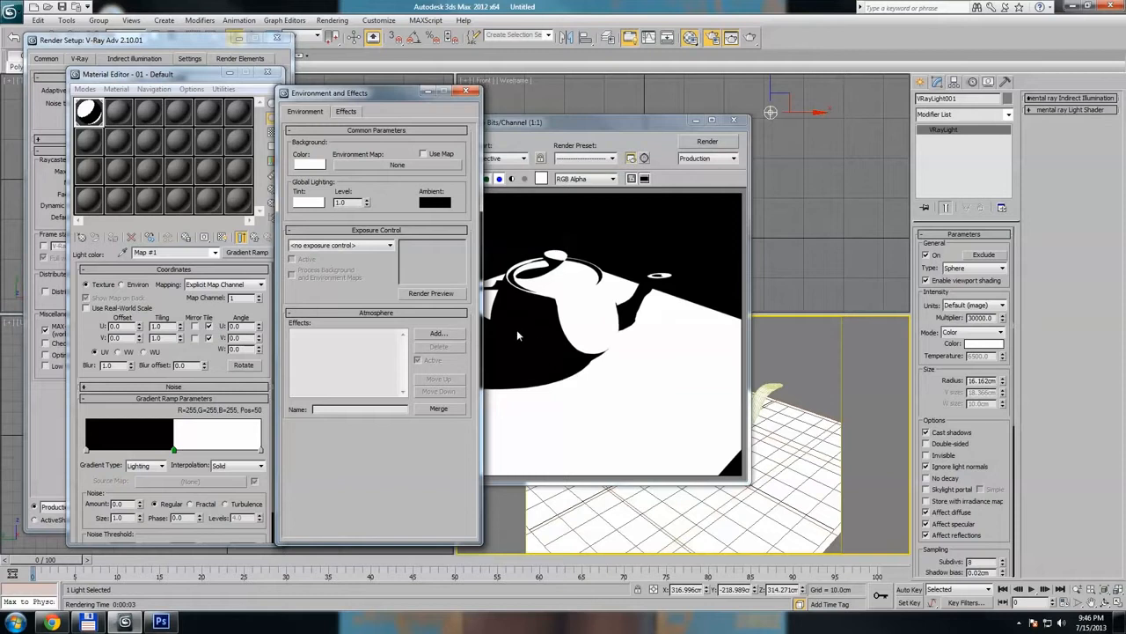
pyautogui.click(465, 92)
pyautogui.click(708, 142)
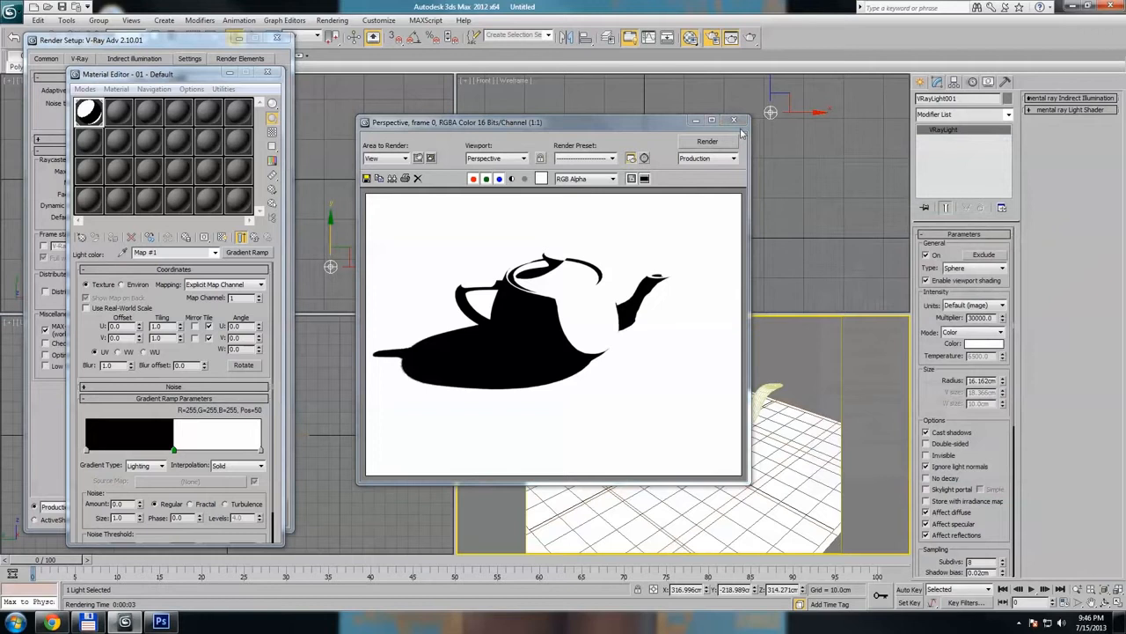
pyautogui.click(734, 122)
# Step: Move the VRayLight in the Top view to about X 34 cm, Y -369 cm and render the Perspective view
pyautogui.scroll(-6, 422, 165)
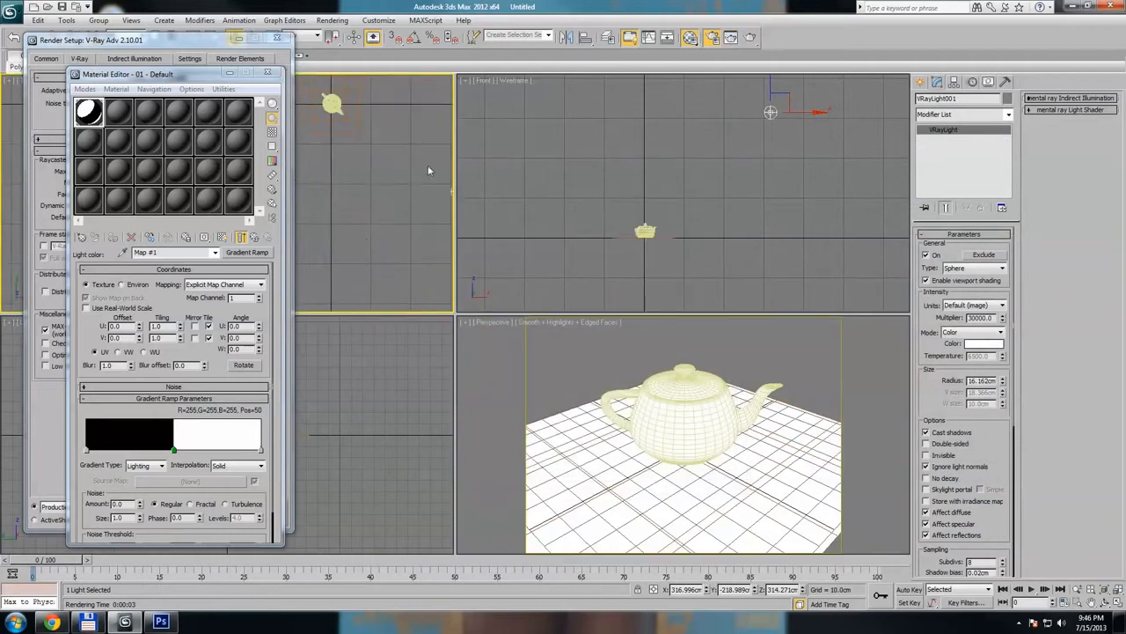
pyautogui.moveTo(402, 161); pyautogui.dragTo(323, 203)
pyautogui.rightClick(731, 322)
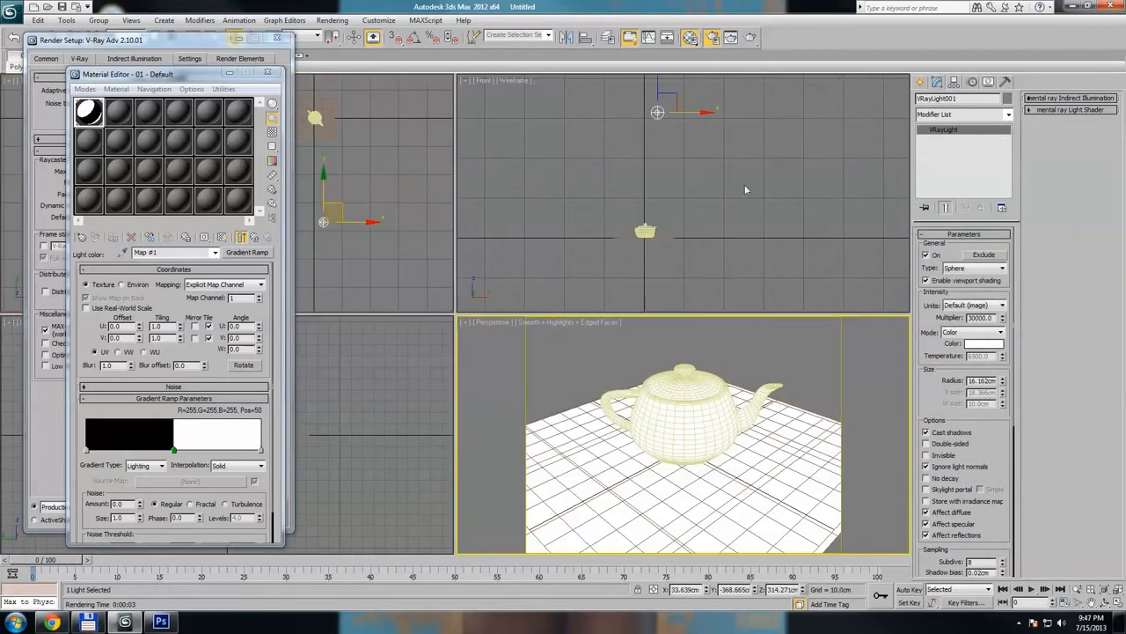
pyautogui.click(750, 37)
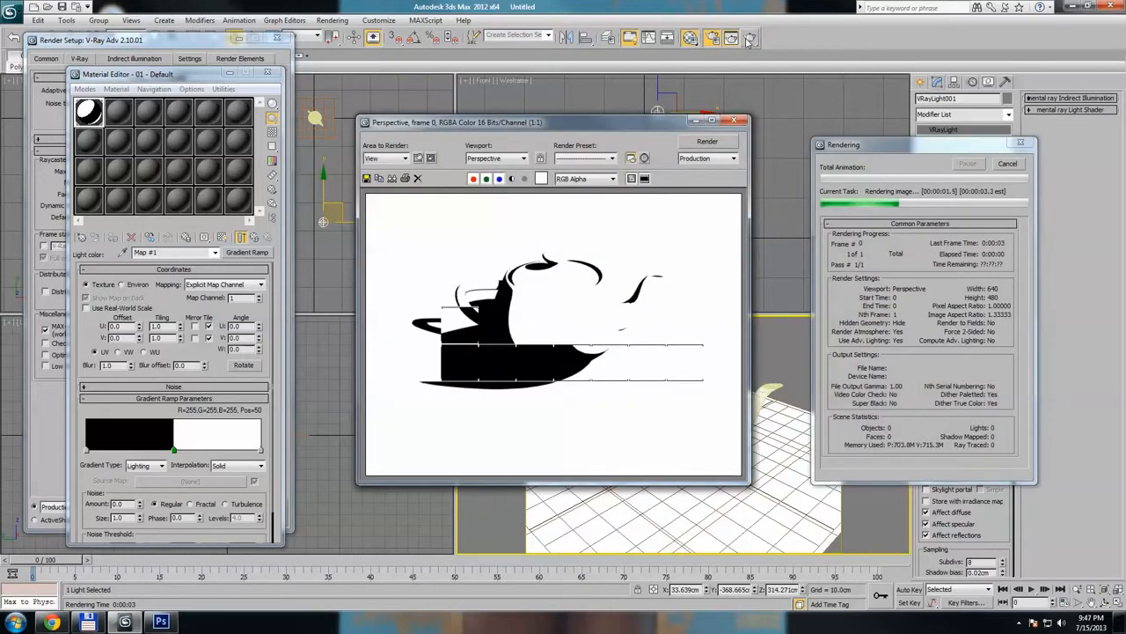
# Step: Shift the VRayLight in the Top view to about X 121 cm, Y -397 cm, render it and reactivate the Perspective view
pyautogui.moveTo(337, 153); pyautogui.dragTo(329, 167, button='middle')
pyautogui.moveTo(325, 219); pyautogui.dragTo(350, 227, button='middle')
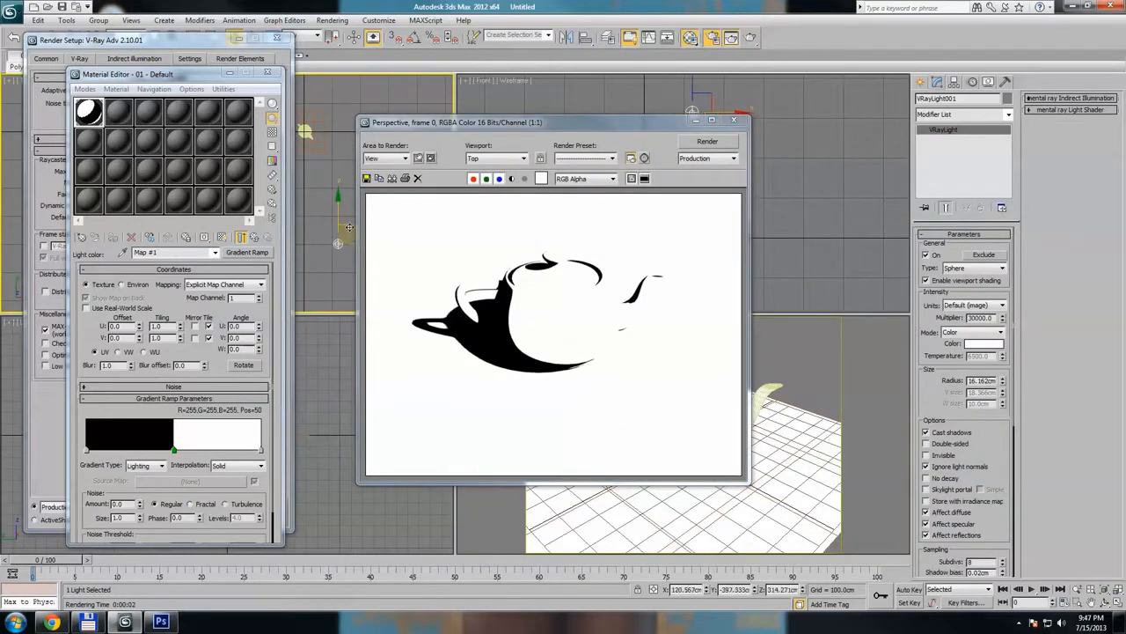
pyautogui.click(708, 143)
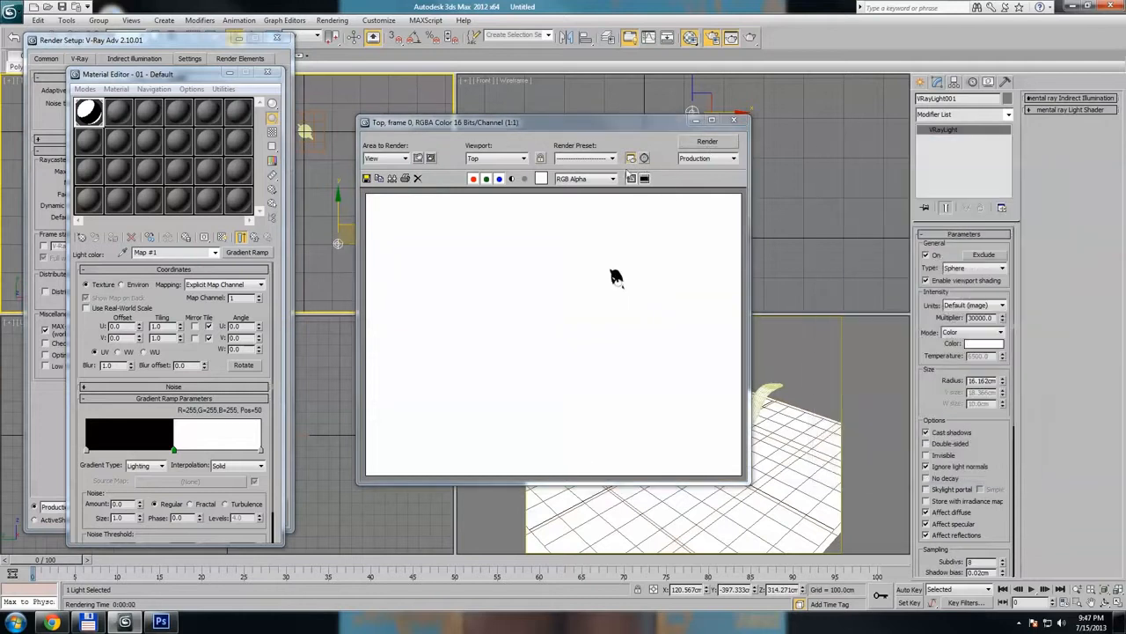
pyautogui.middleClick(799, 378)
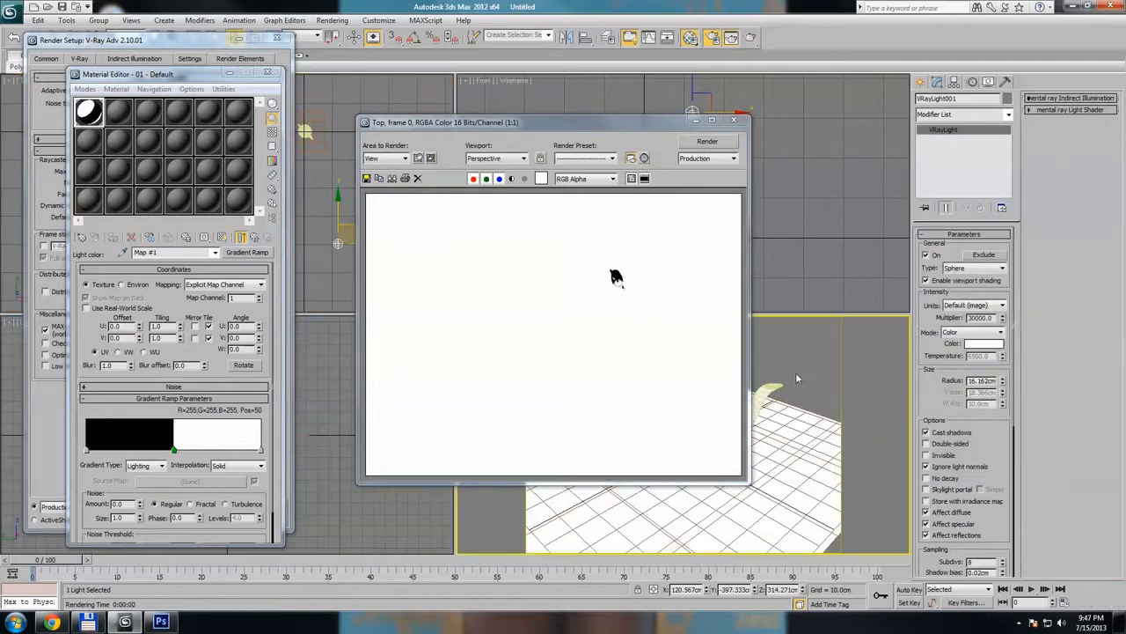
# Step: Color the Gradient Ramp's start flag at position 0 teal with red 87, green 190 and blue 174
pyautogui.doubleClick(86, 450)
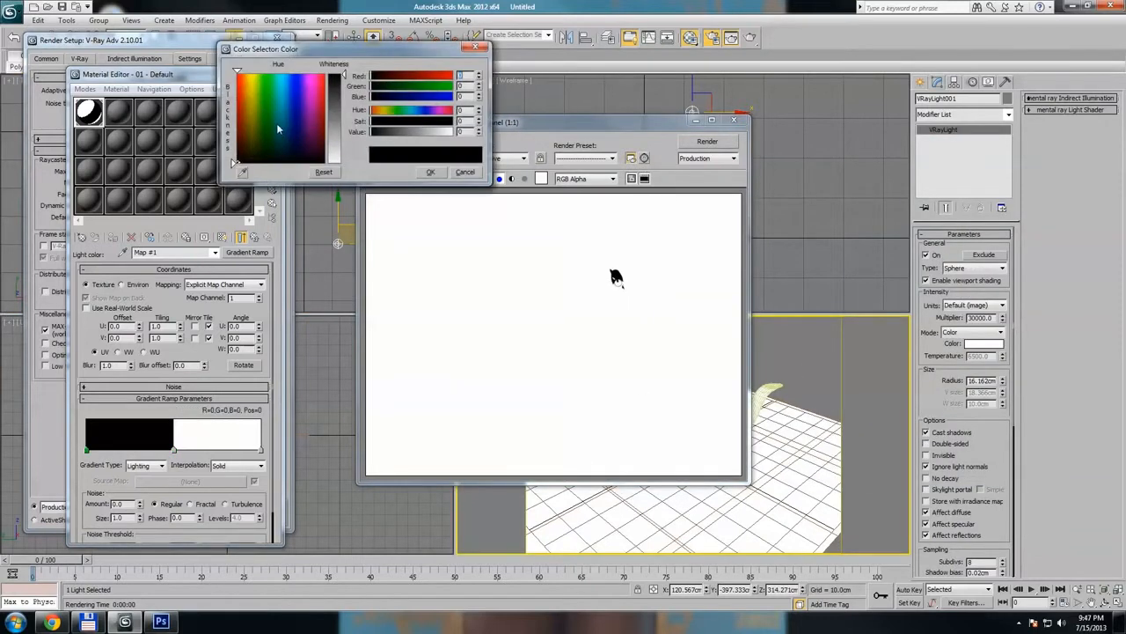
pyautogui.moveTo(276, 128)
pyautogui.mouseDown()
pyautogui.moveTo(259, 129)
pyautogui.moveTo(299, 128)
pyautogui.moveTo(282, 126)
pyautogui.mouseUp()
pyautogui.moveTo(343, 76); pyautogui.dragTo(342, 107)
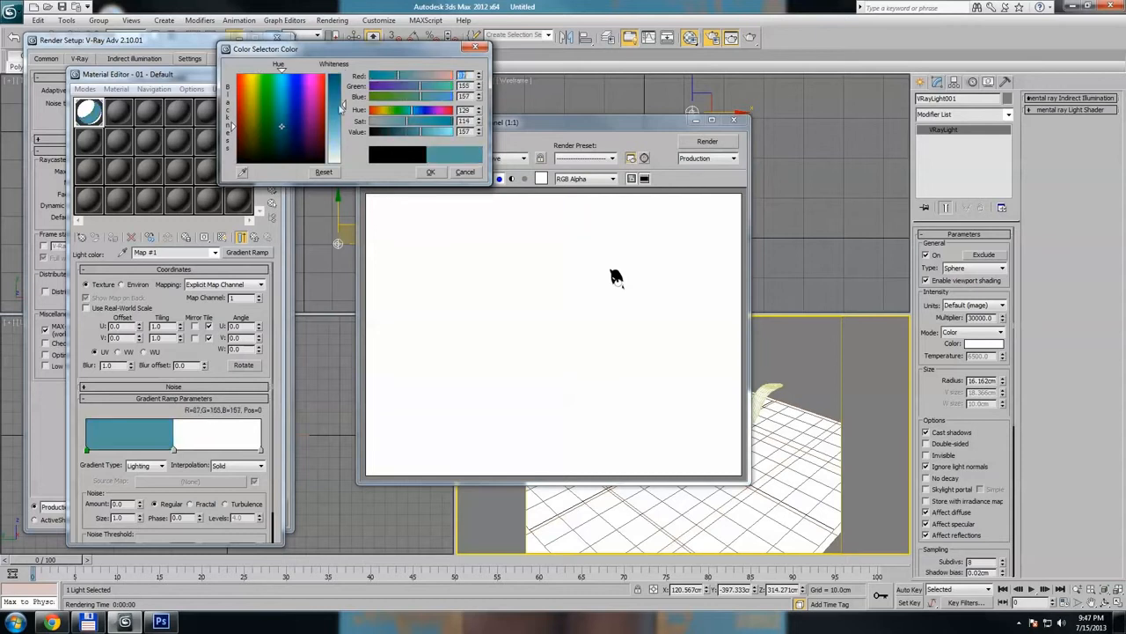
pyautogui.moveTo(282, 126); pyautogui.dragTo(296, 118)
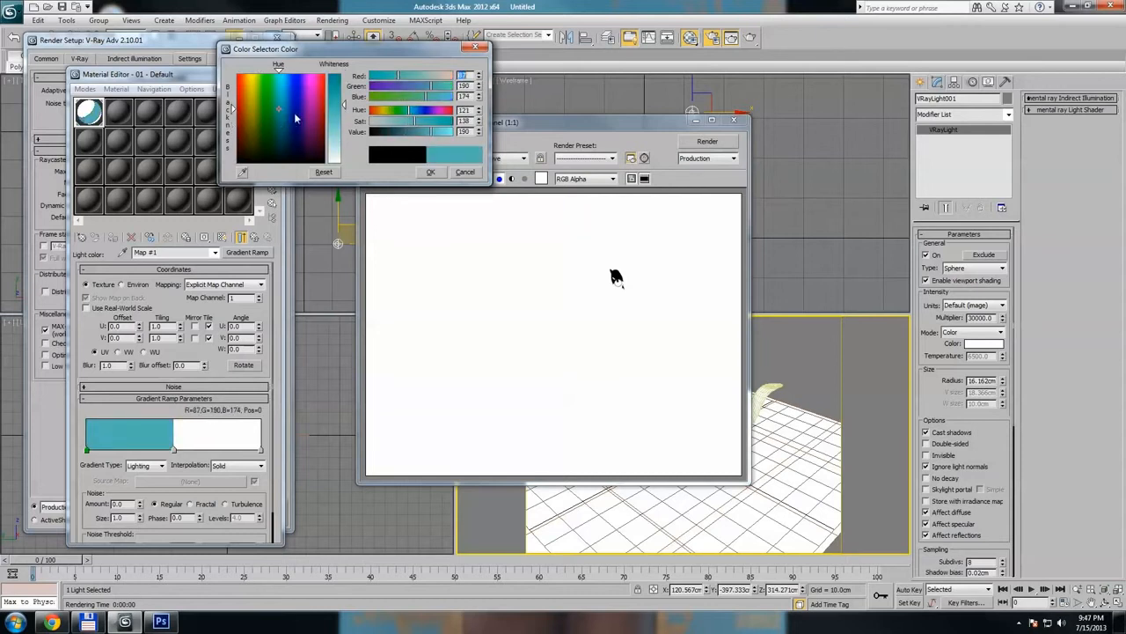
pyautogui.click(429, 172)
# Step: Color the Gradient Ramp's middle flag pale yellow with red 251, green 230 and blue 174, and render the Perspective view
pyautogui.doubleClick(173, 451)
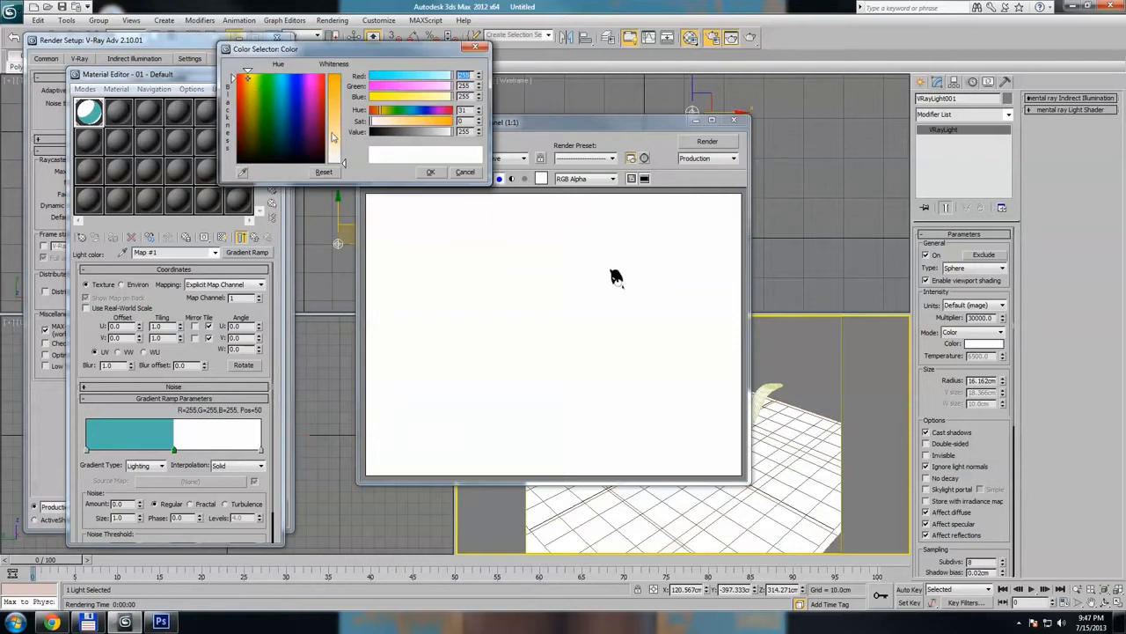
pyautogui.moveTo(334, 136); pyautogui.dragTo(335, 142)
pyautogui.click(431, 171)
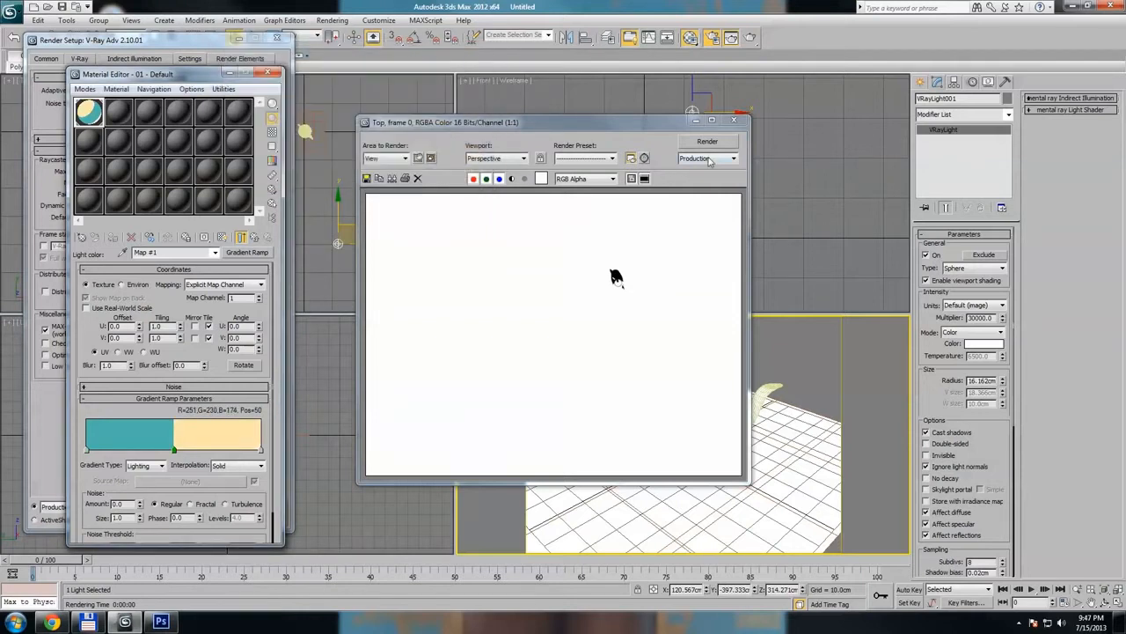
pyautogui.click(705, 142)
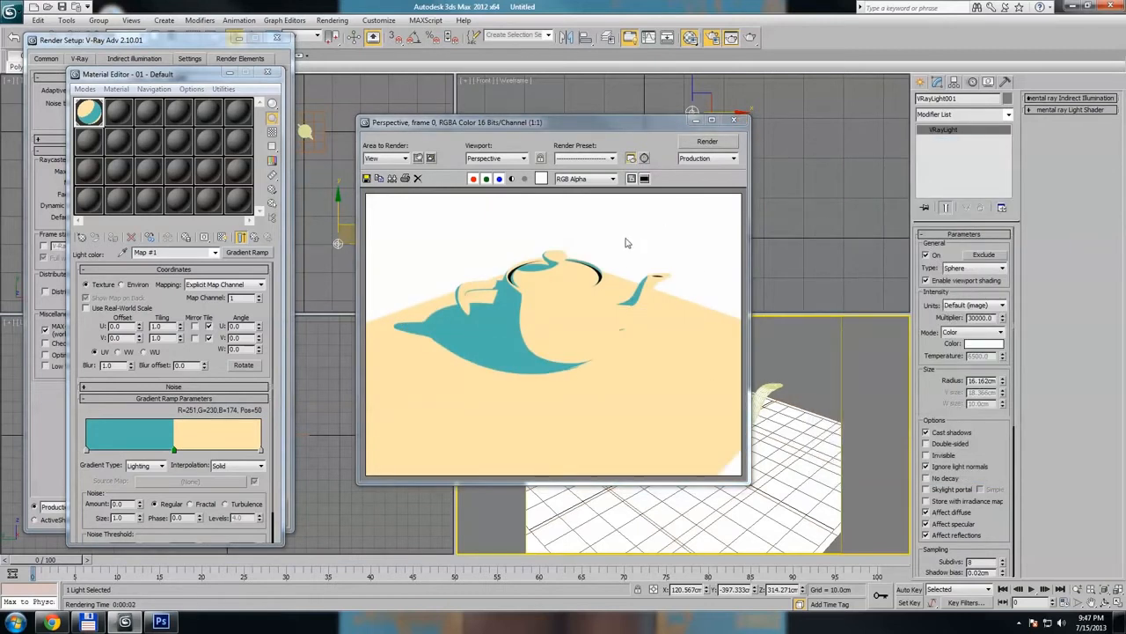
# Step: Set the Gradient Ramp's start flag at position 0 back to black
pyautogui.doubleClick(86, 453)
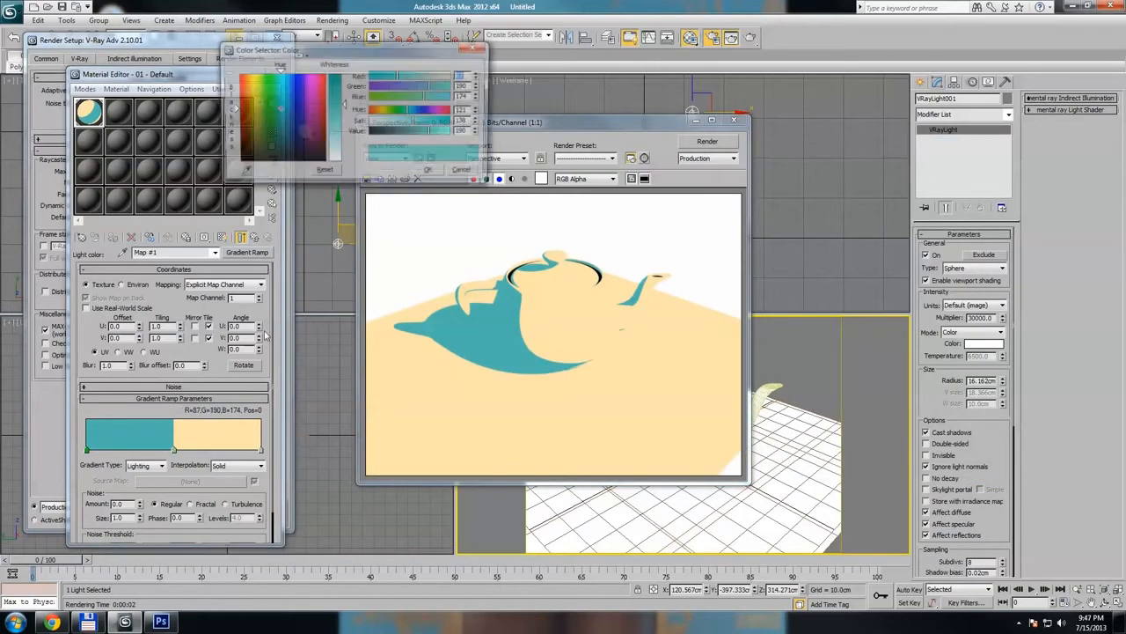
pyautogui.moveTo(338, 139); pyautogui.dragTo(338, 172)
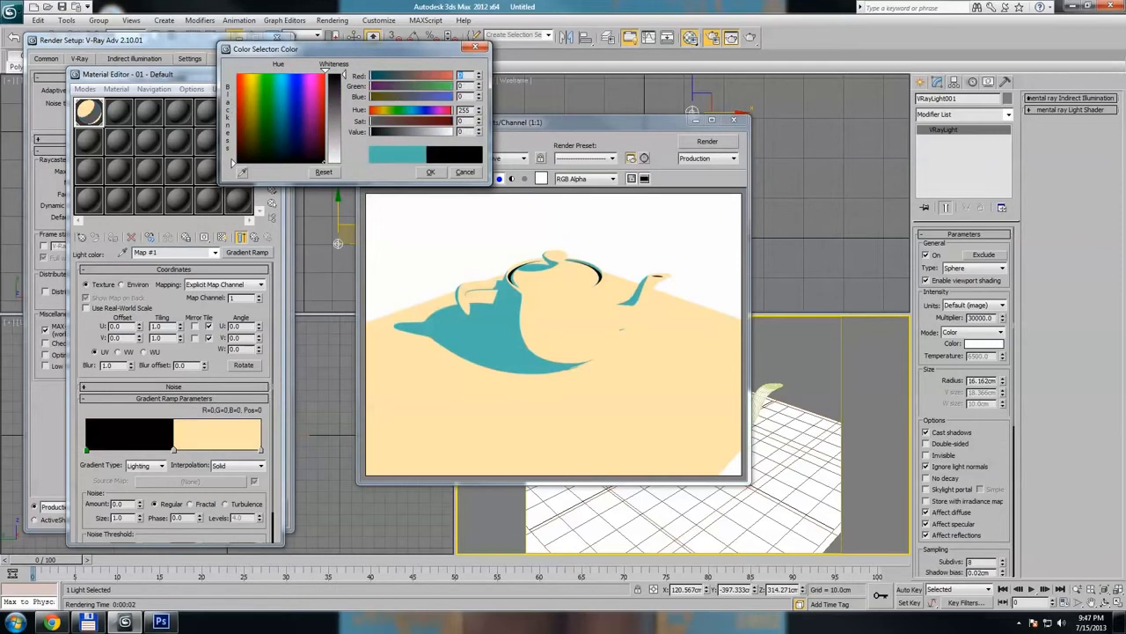
pyautogui.click(431, 172)
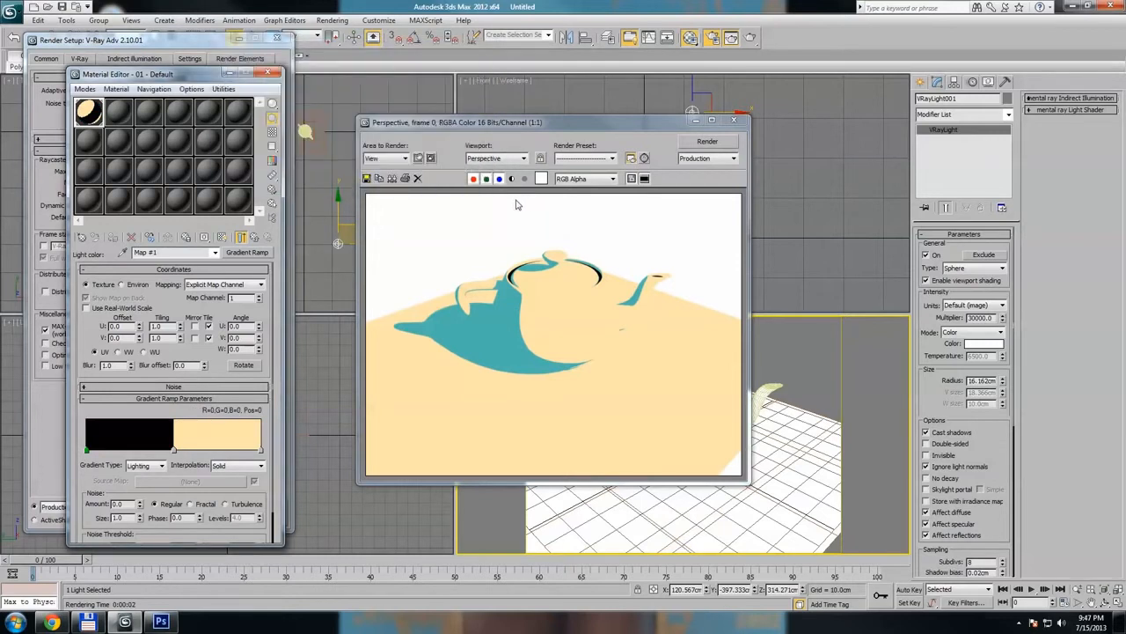
# Step: Return the Gradient Ramp's middle flag to white, render the Perspective view and close the rendered frame
pyautogui.doubleClick(175, 452)
pyautogui.moveTo(345, 134); pyautogui.dragTo(344, 165)
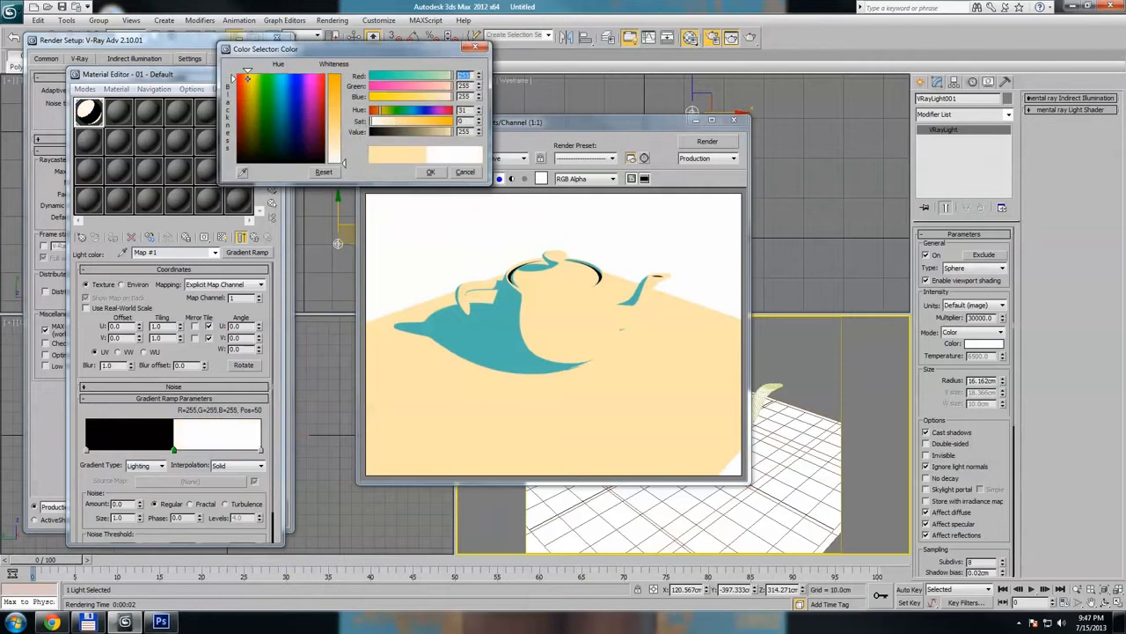
pyautogui.click(429, 173)
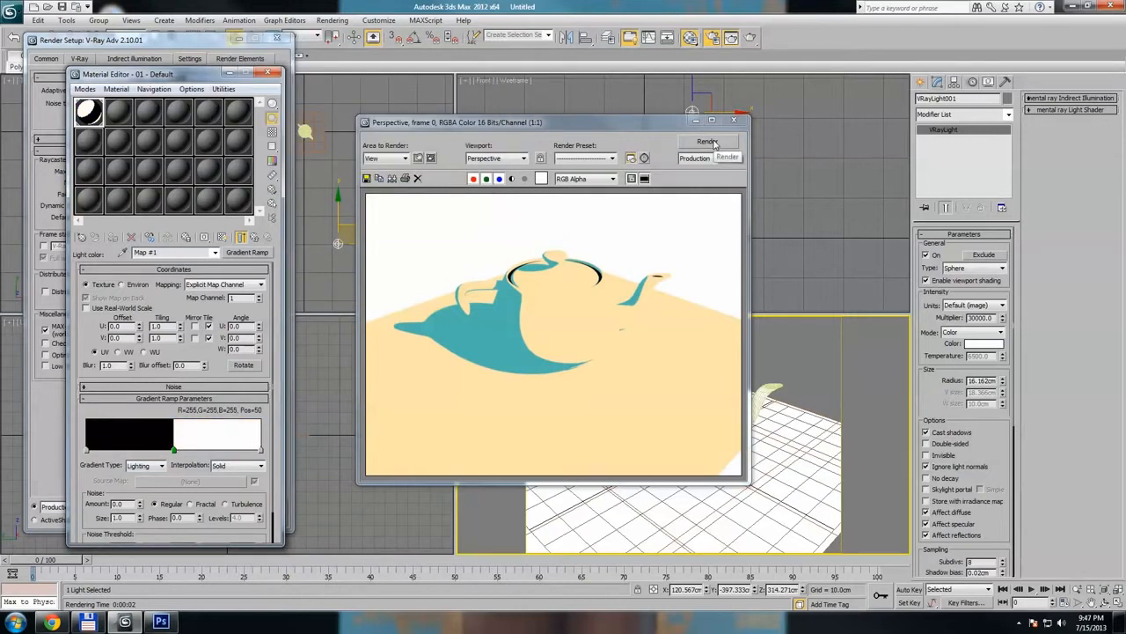
pyautogui.click(709, 142)
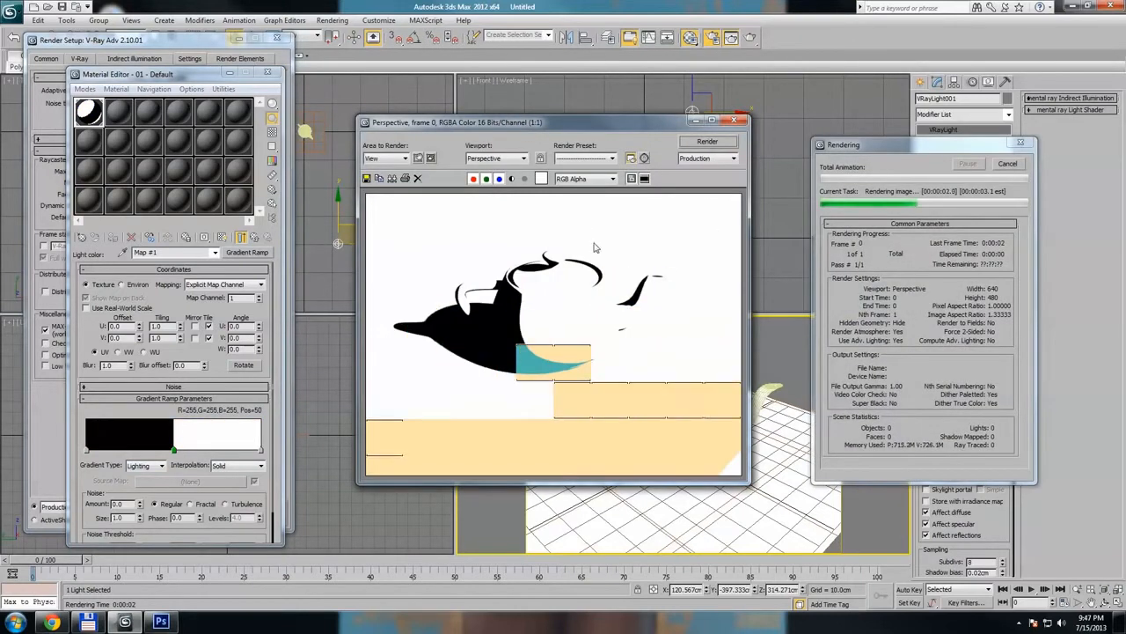
pyautogui.click(744, 121)
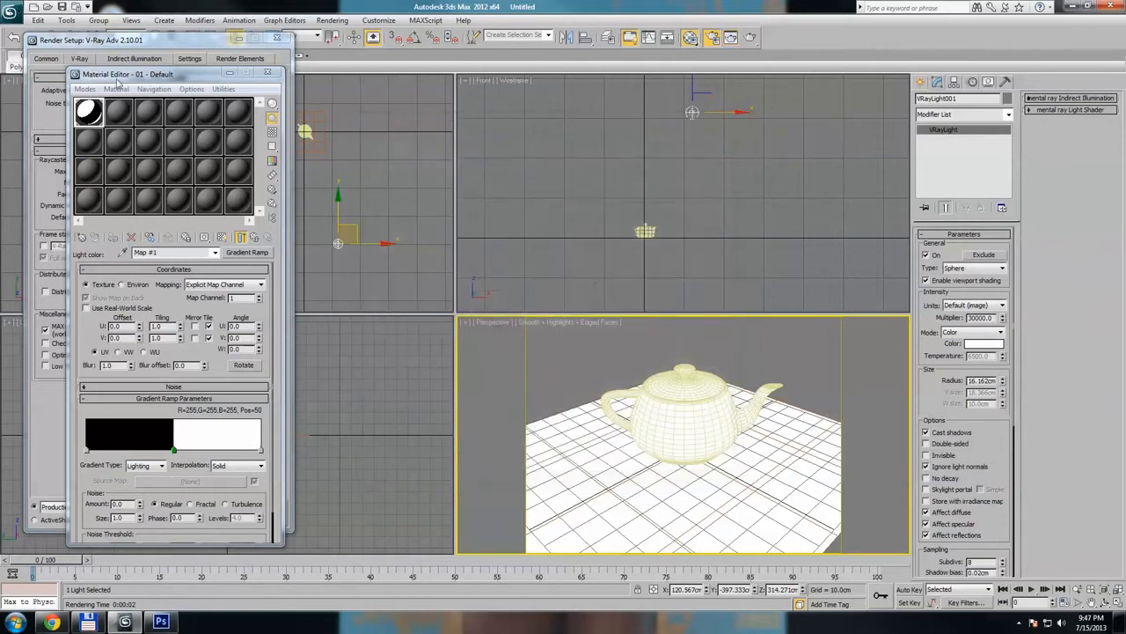
# Step: Turn the material in the second sample slot into a VRayLightMtl
pyautogui.click(123, 113)
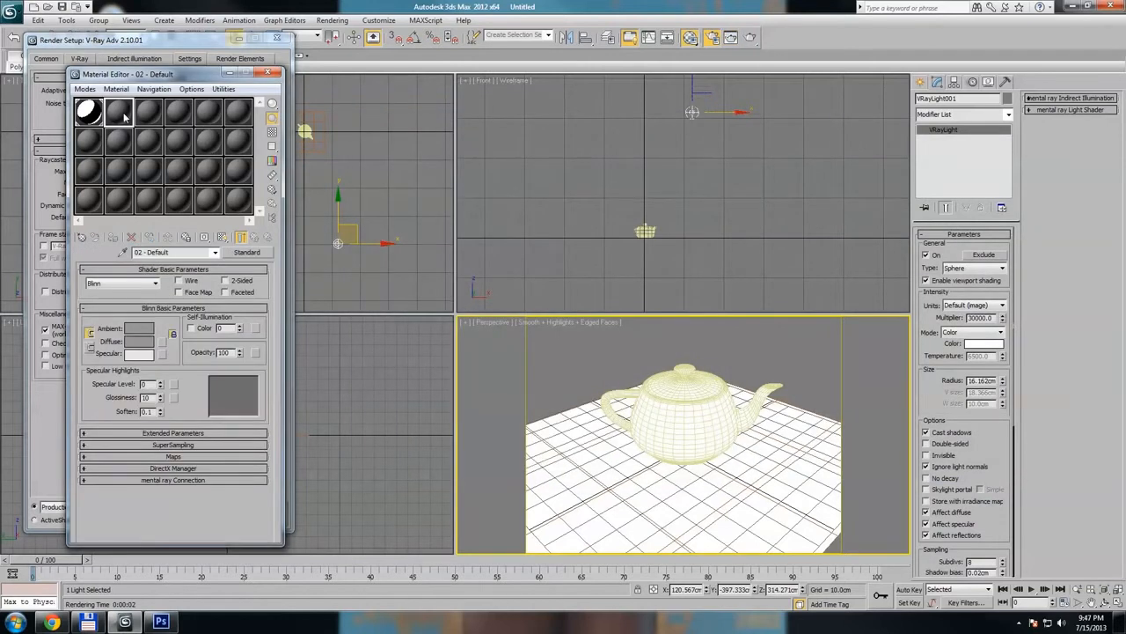
pyautogui.click(231, 253)
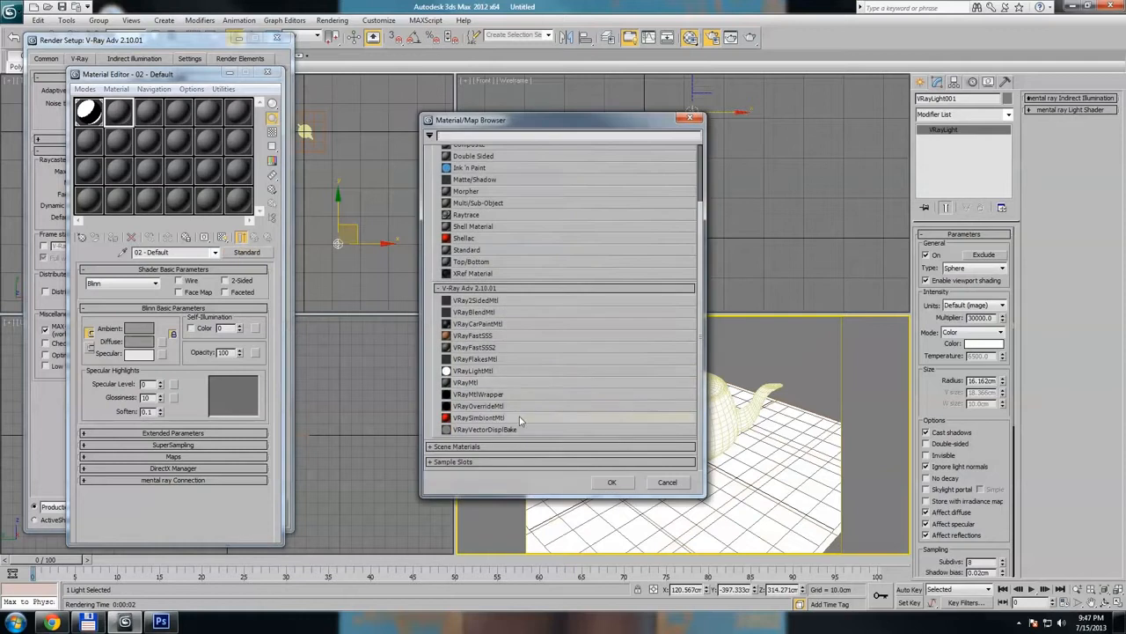
pyautogui.doubleClick(488, 372)
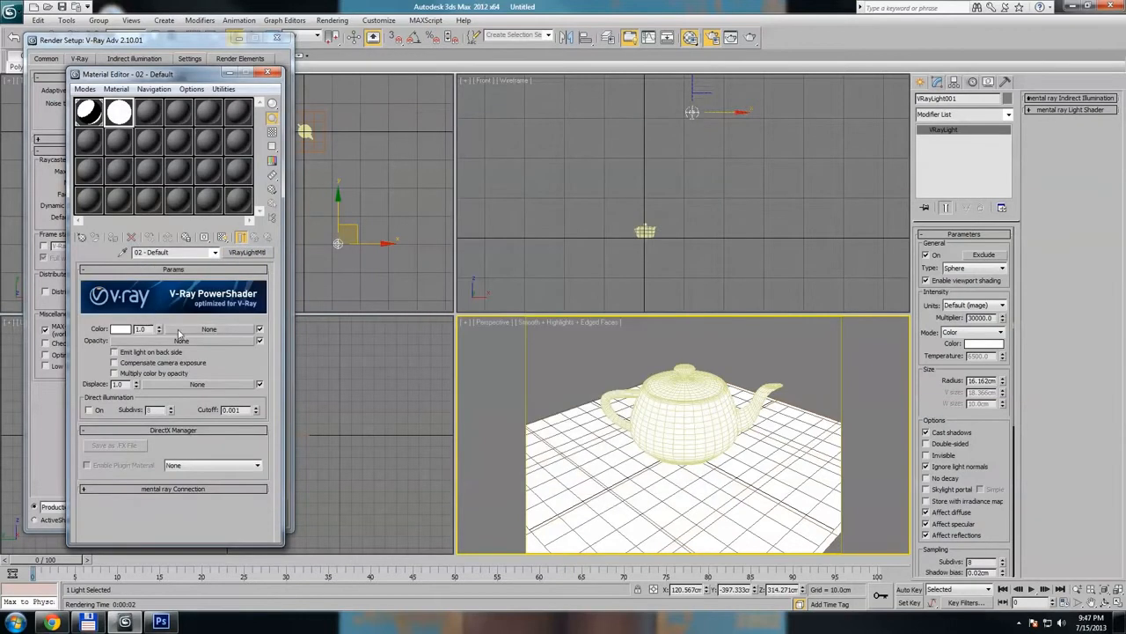
# Step: Assign a VRayDirt map to the color of the second VRayLightMtl
pyautogui.click(180, 330)
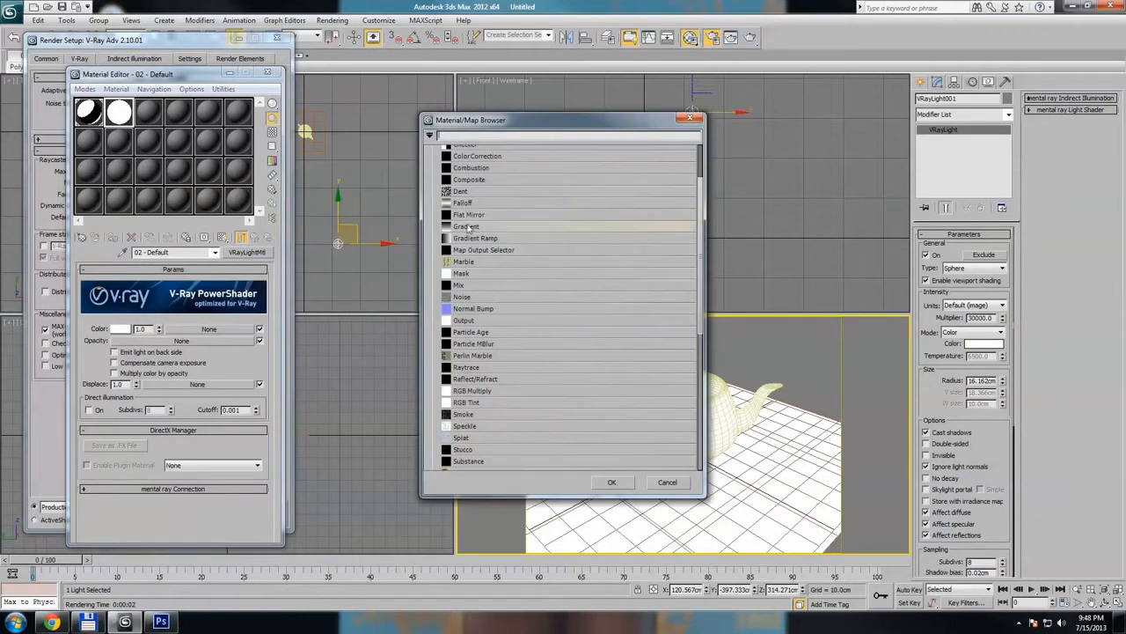
pyautogui.scroll(-8, 480, 290)
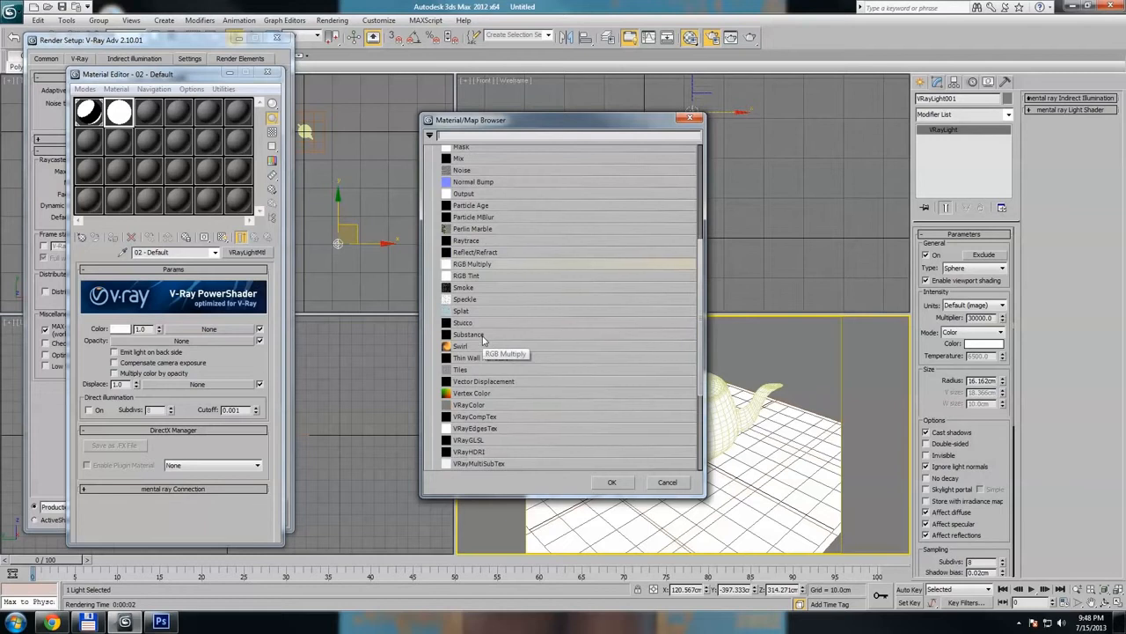
pyautogui.scroll(-1, 483, 339)
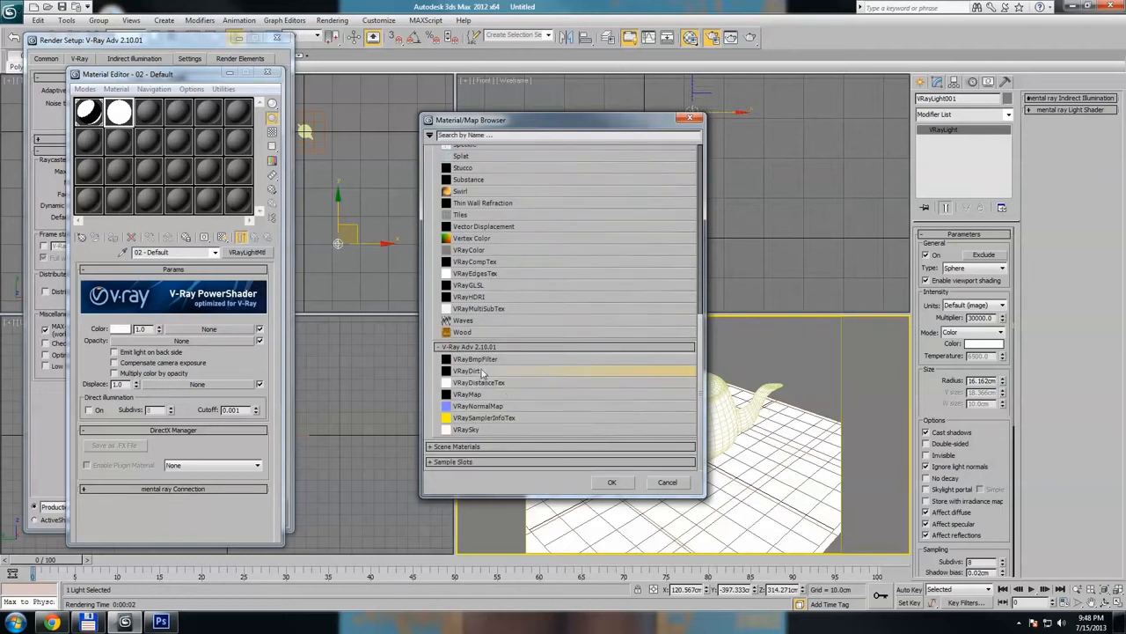
pyautogui.doubleClick(482, 371)
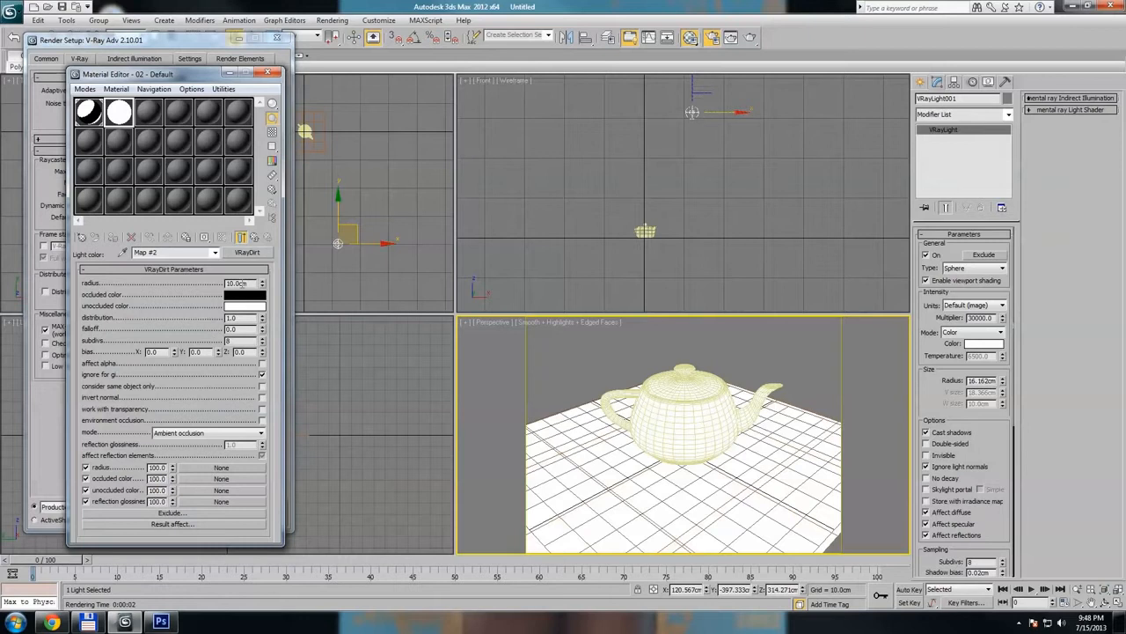
# Step: Select all scene objects, assign the VRayDirt light material to them and render the Perspective view
pyautogui.click(751, 38)
pyautogui.click(735, 120)
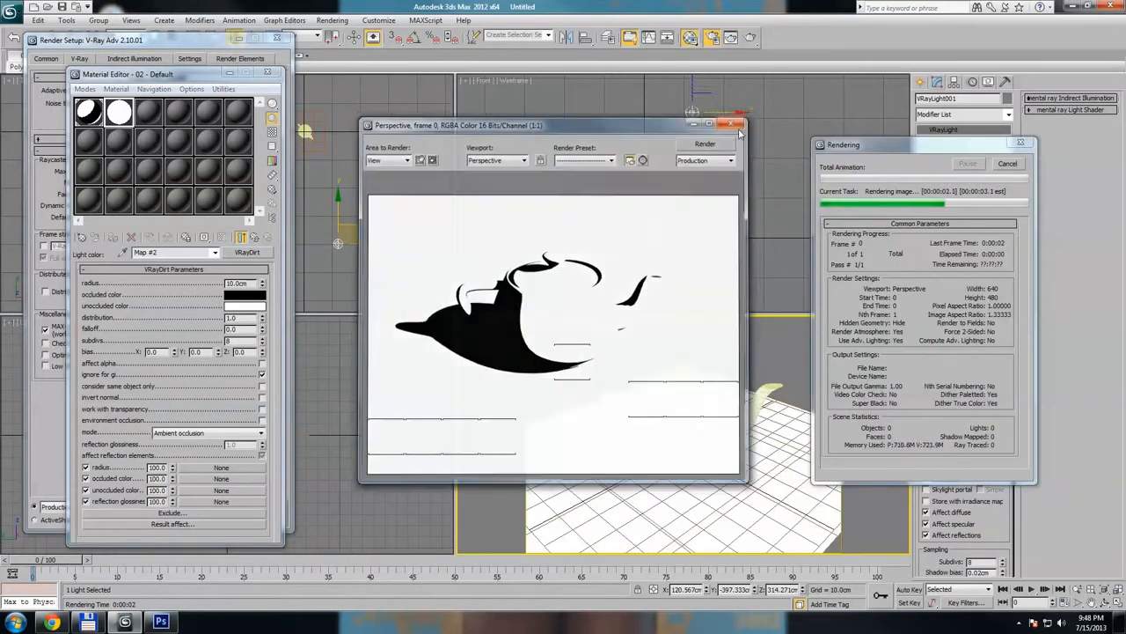
pyautogui.hotkey('ctrl', 'a')
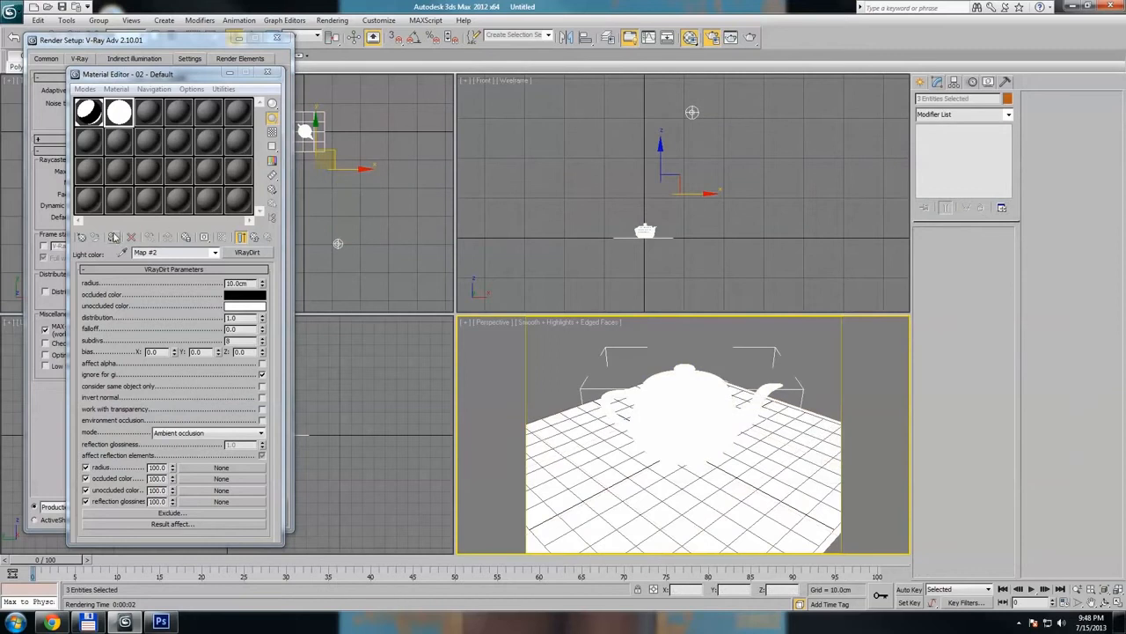
pyautogui.click(751, 38)
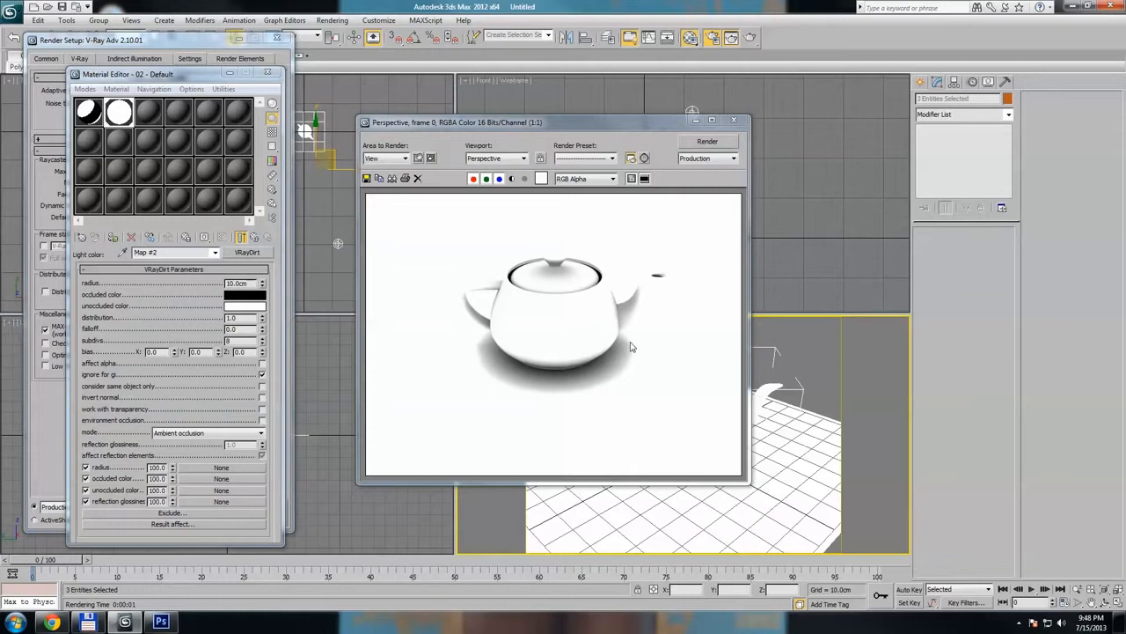
# Step: Set the VRayDirt radius to 20 cm and the falloff to 0.2, and render the Perspective view again
pyautogui.doubleClick(238, 283)
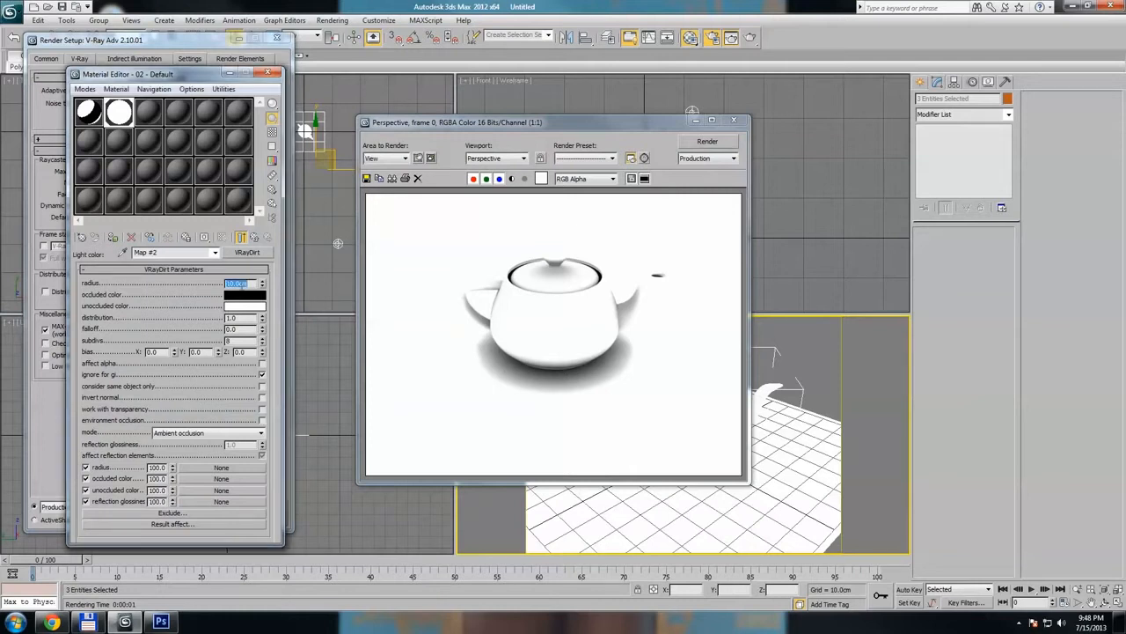
pyautogui.write('20')
pyautogui.click(241, 328)
pyautogui.write('2')
pyautogui.click(708, 141)
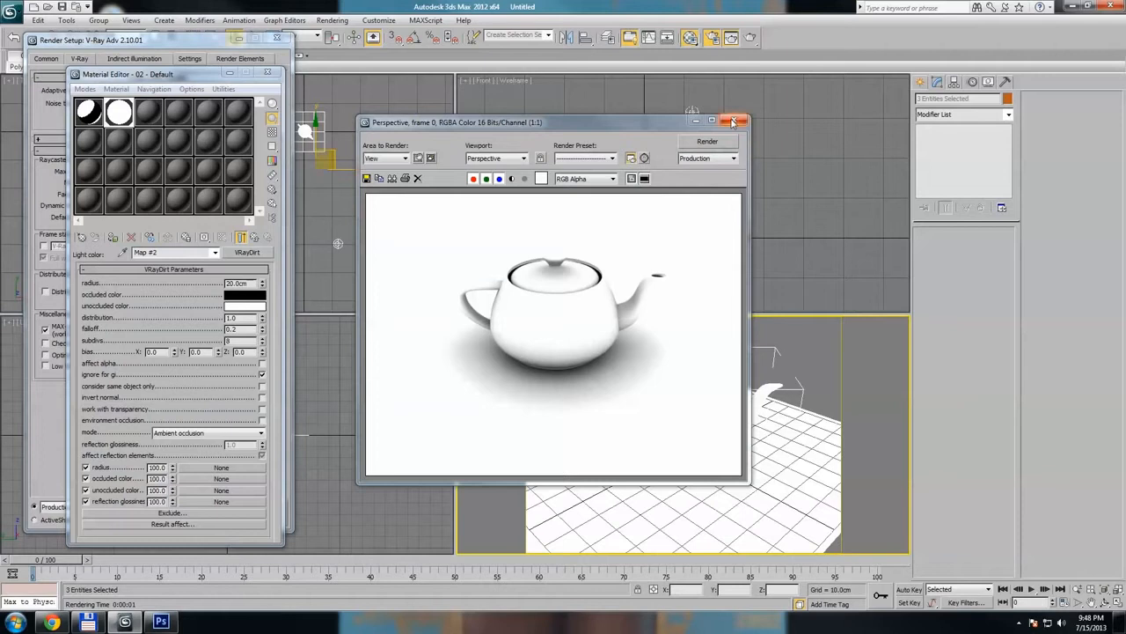
# Step: Open the save dialog for the rendered image, cancel it, and review the Gradient Ramp and VRayDirt materials
pyautogui.click(366, 178)
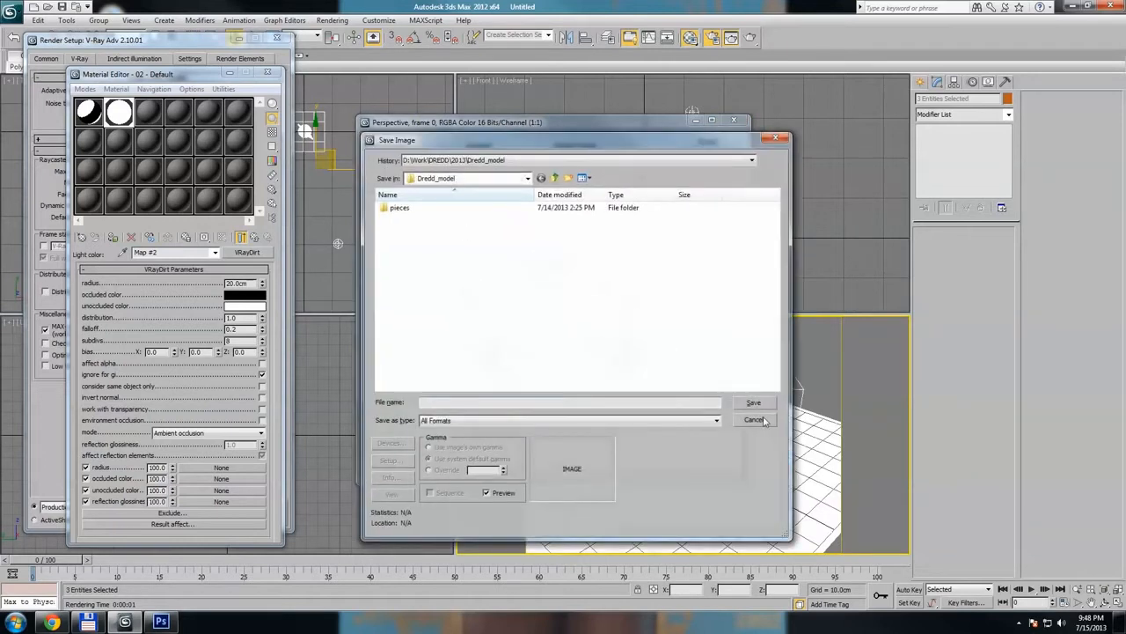
pyautogui.click(754, 418)
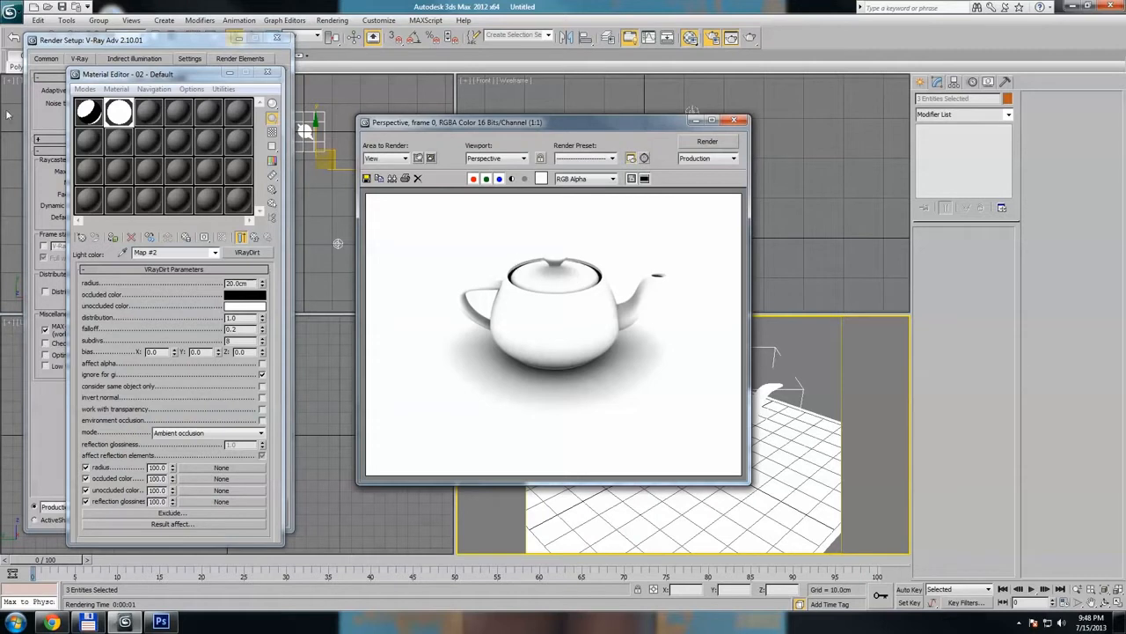
pyautogui.click(90, 112)
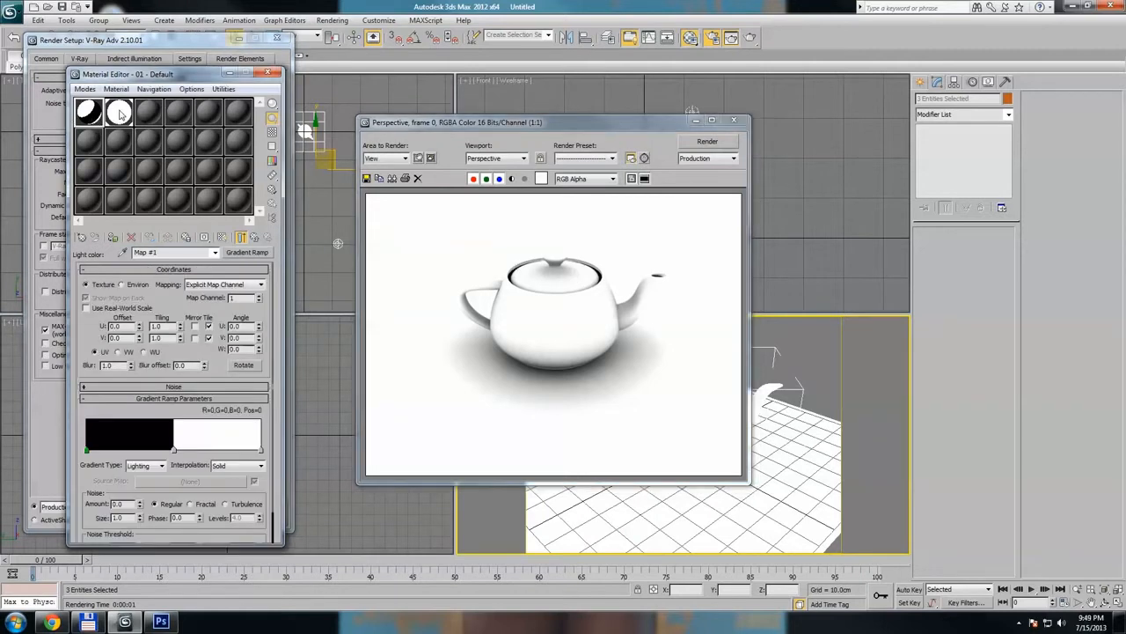
pyautogui.click(119, 112)
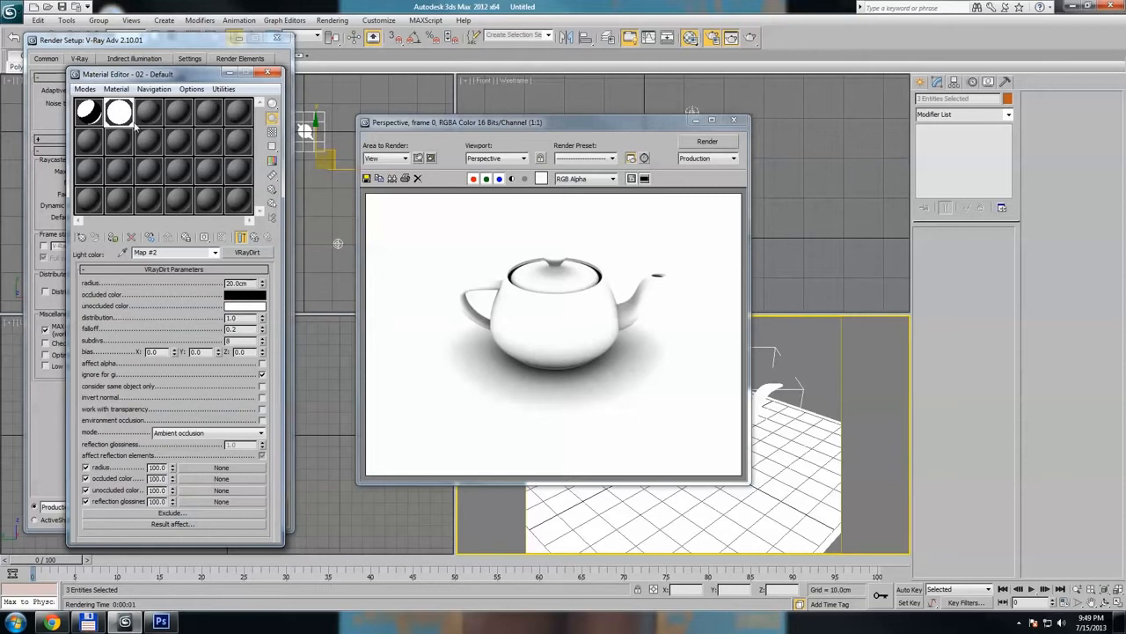
# Step: Assign the third sample slot's material to the teapot and ground plane, and change it to a VRayLightMtl
pyautogui.click(149, 112)
pyautogui.click(724, 125)
pyautogui.click(724, 124)
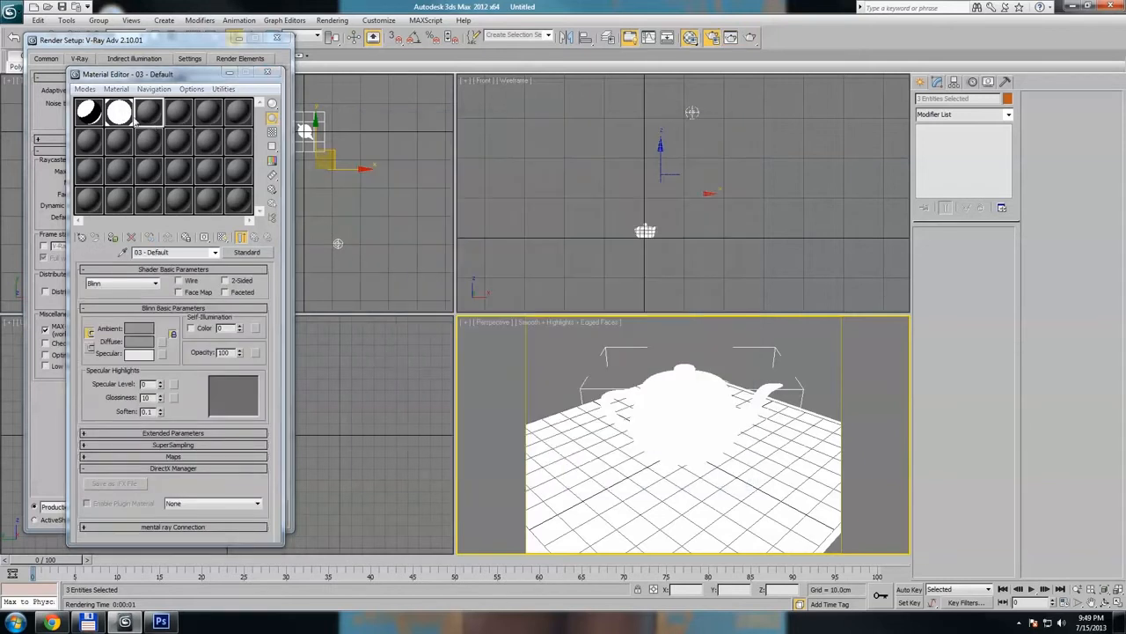
pyautogui.click(151, 117)
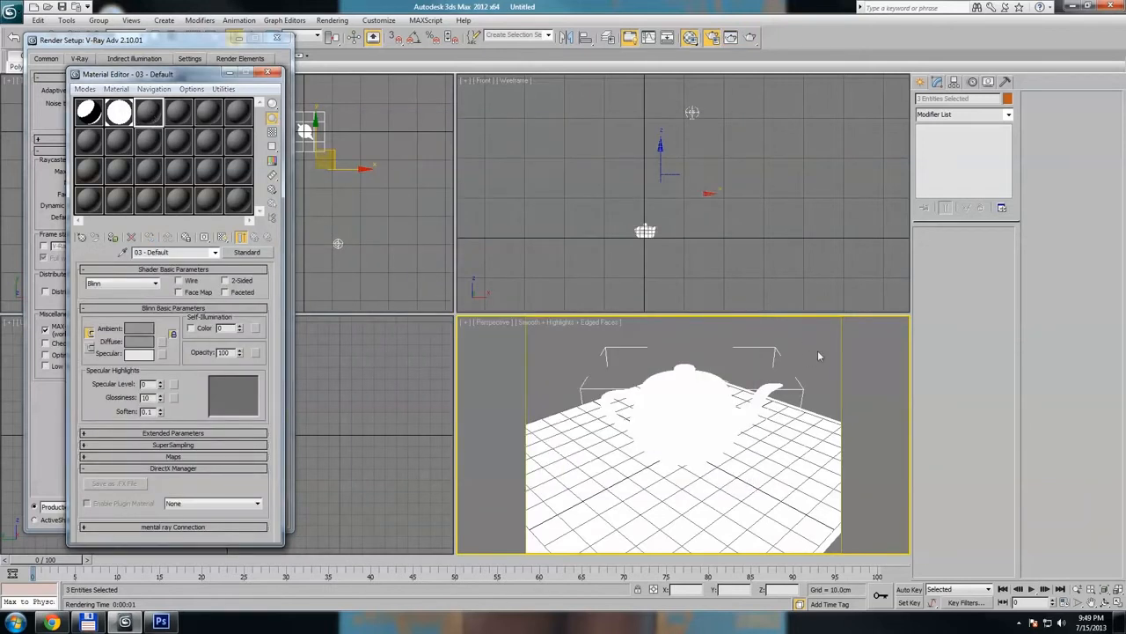
pyautogui.moveTo(818, 352); pyautogui.dragTo(528, 438)
pyautogui.click(114, 238)
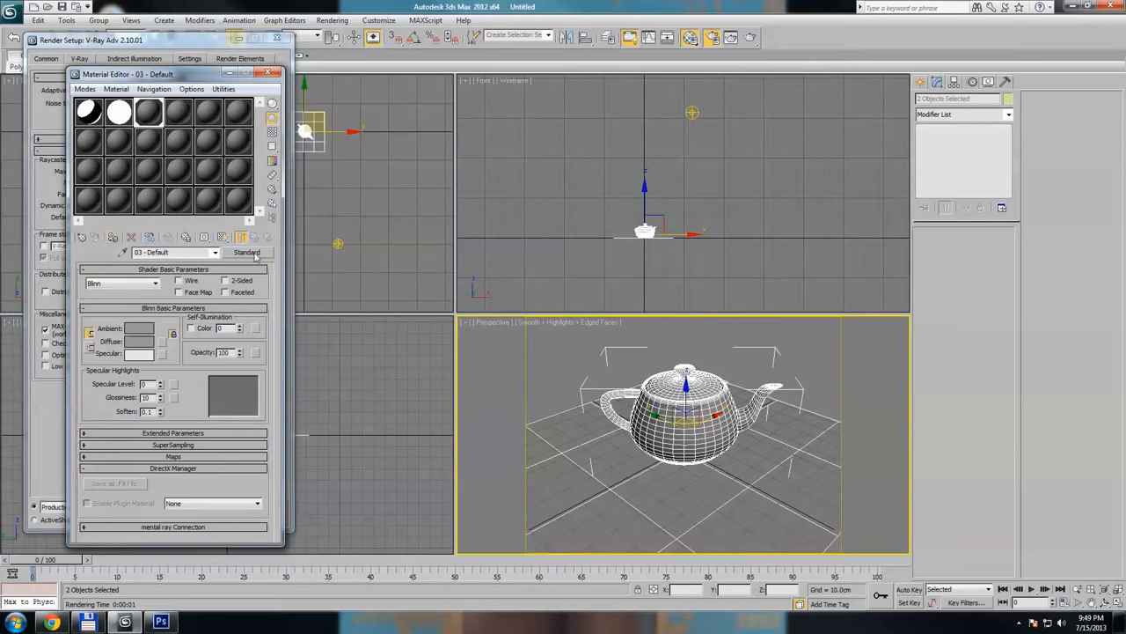
pyautogui.click(247, 253)
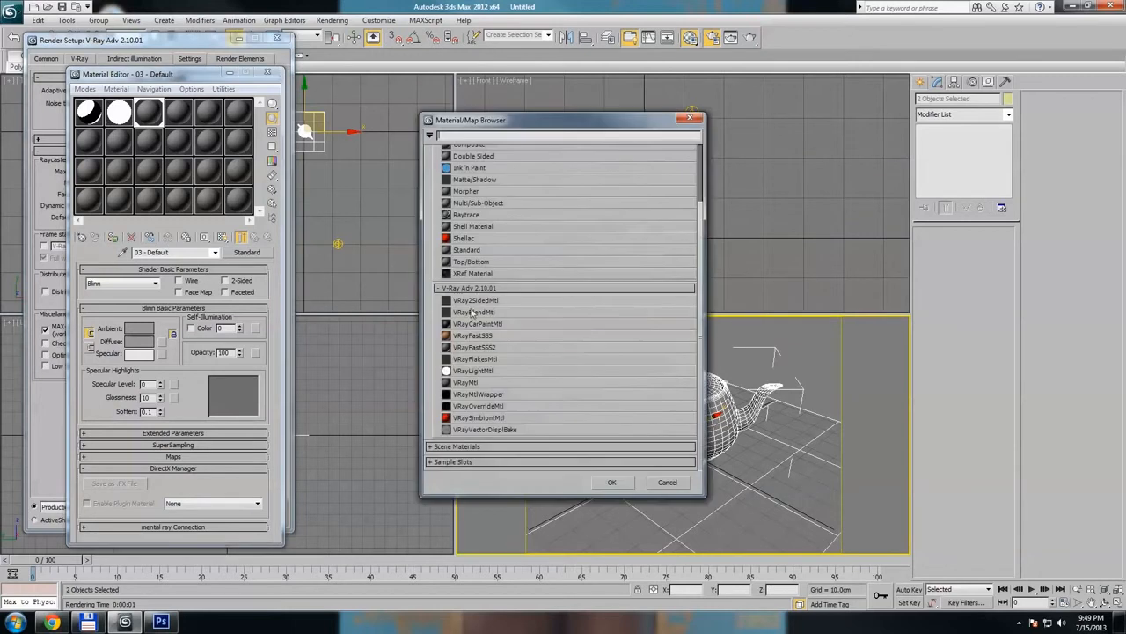
pyautogui.doubleClick(475, 371)
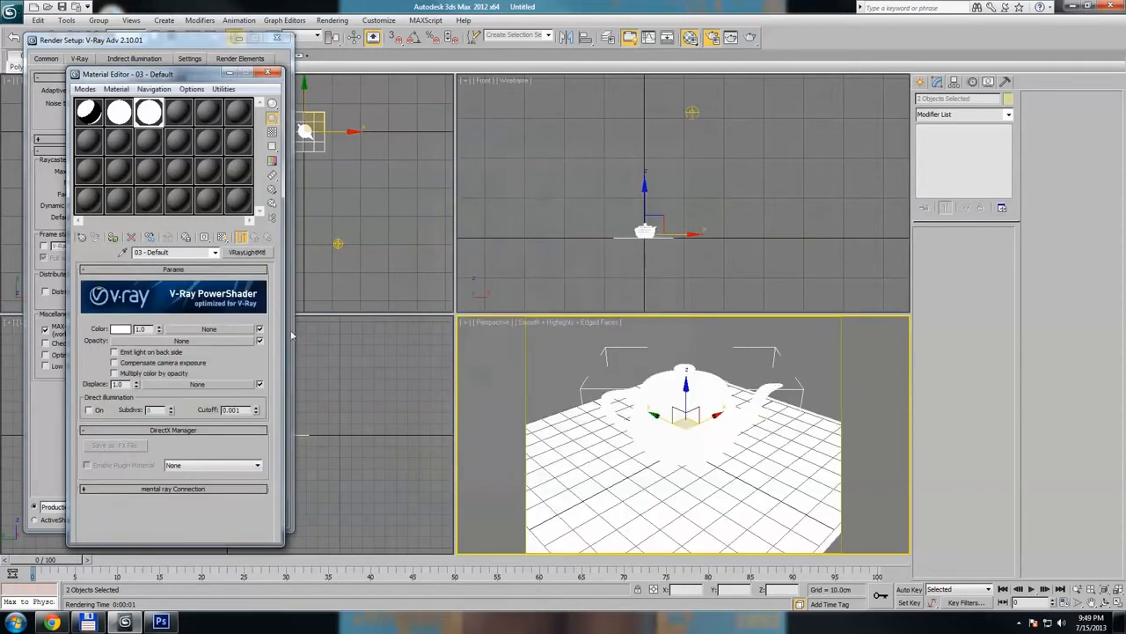
# Step: Add a VRayToon atmospheric effect in the environment settings
pyautogui.click(333, 20)
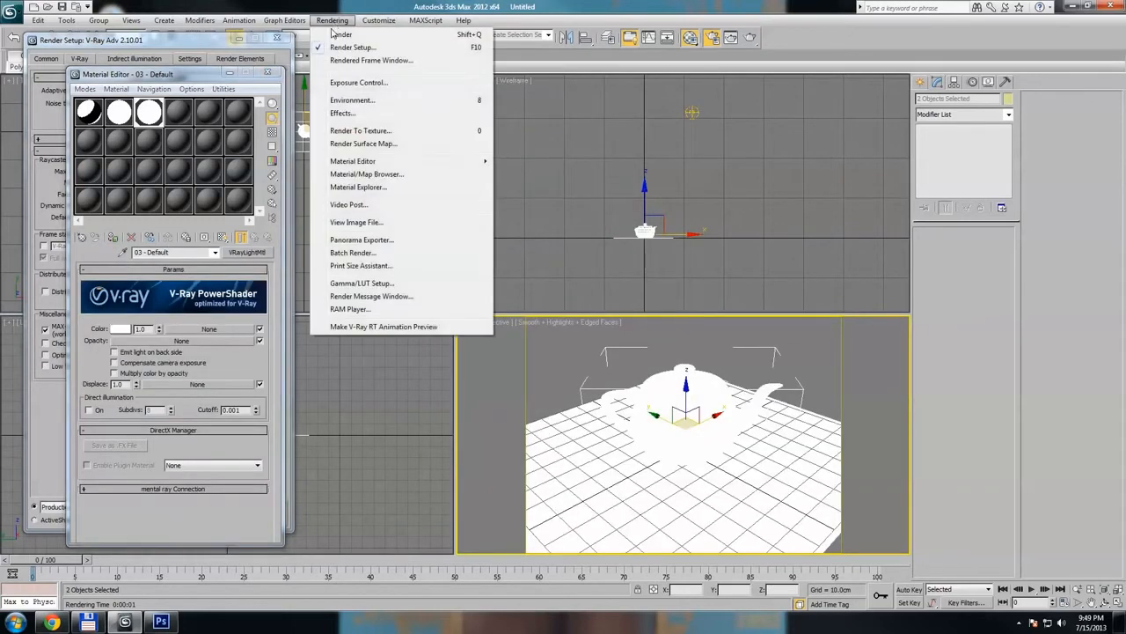
pyautogui.click(351, 100)
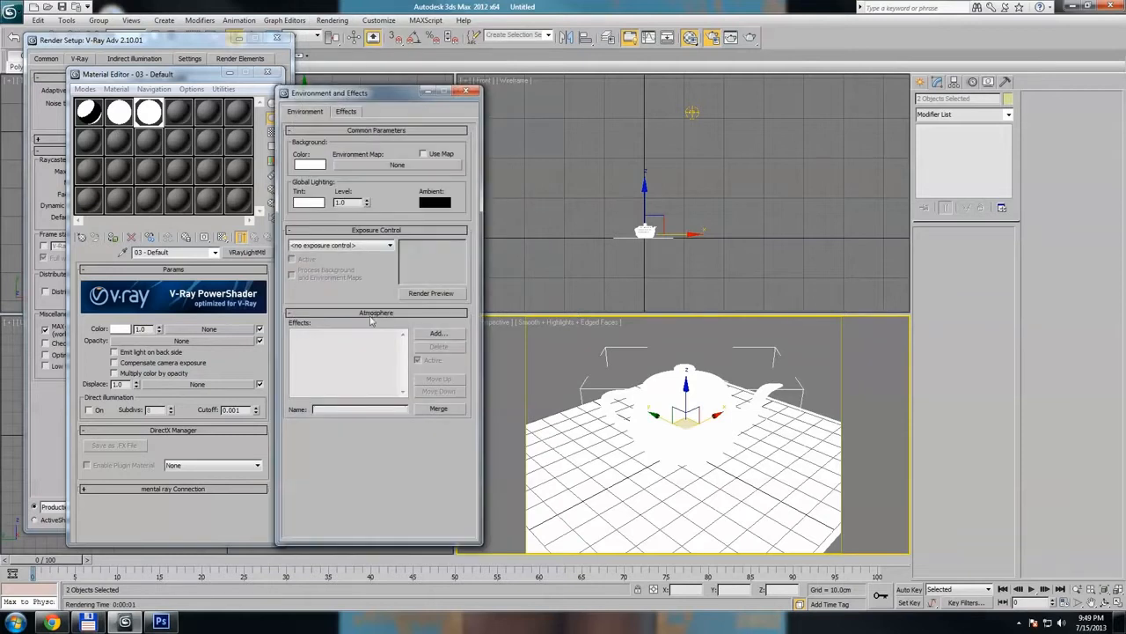
pyautogui.click(437, 333)
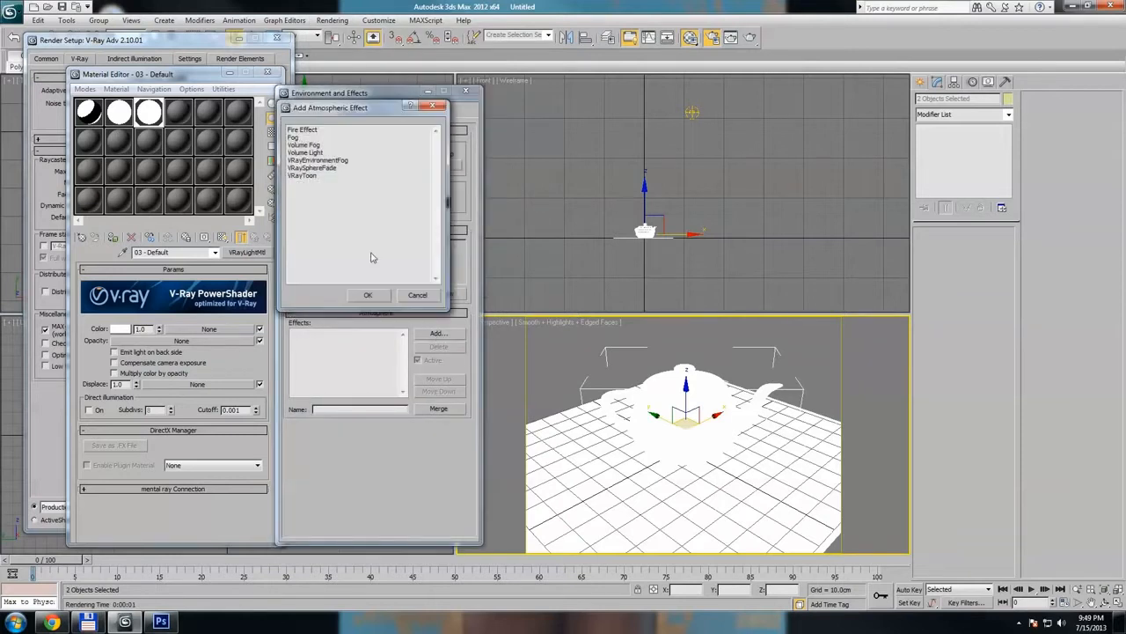
pyautogui.doubleClick(303, 175)
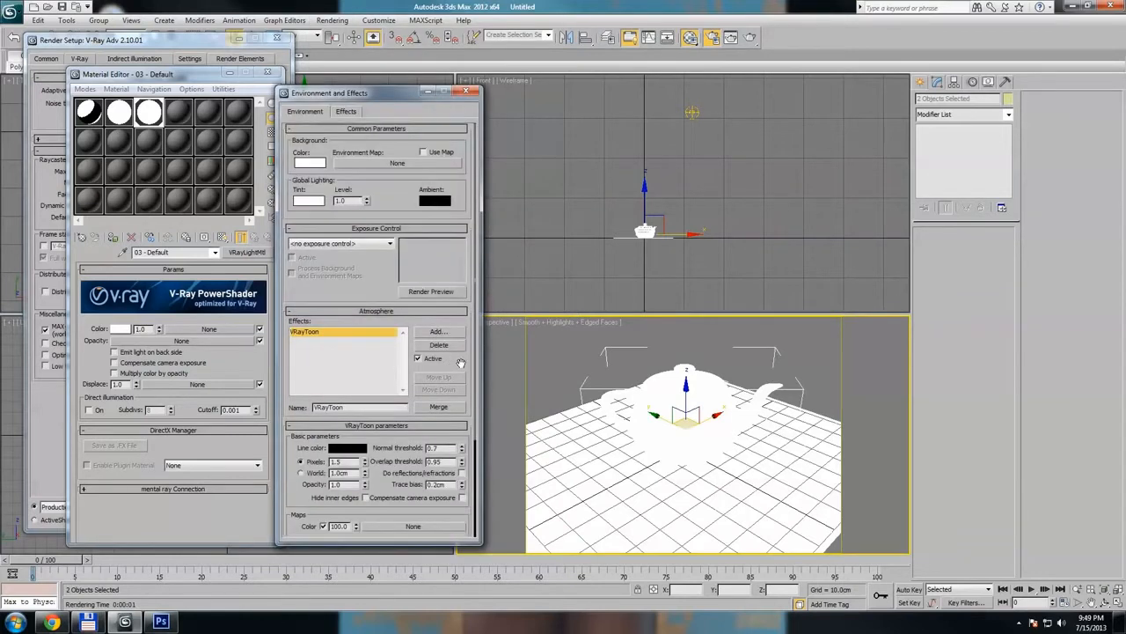
# Step: Switch the VRayToon line width to World units at 0.8 cm and render the Perspective view
pyautogui.scroll(-4, 440, 369)
pyautogui.scroll(1, 422, 379)
pyautogui.click(310, 391)
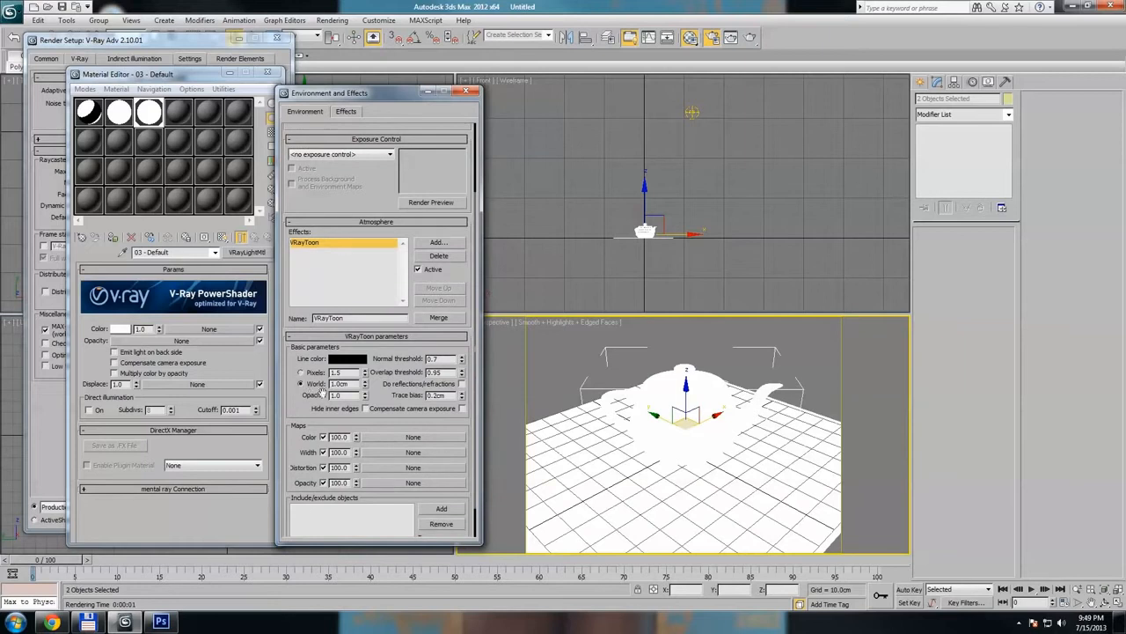
pyautogui.click(364, 388)
pyautogui.moveTo(364, 387); pyautogui.dragTo(369, 396)
pyautogui.click(750, 38)
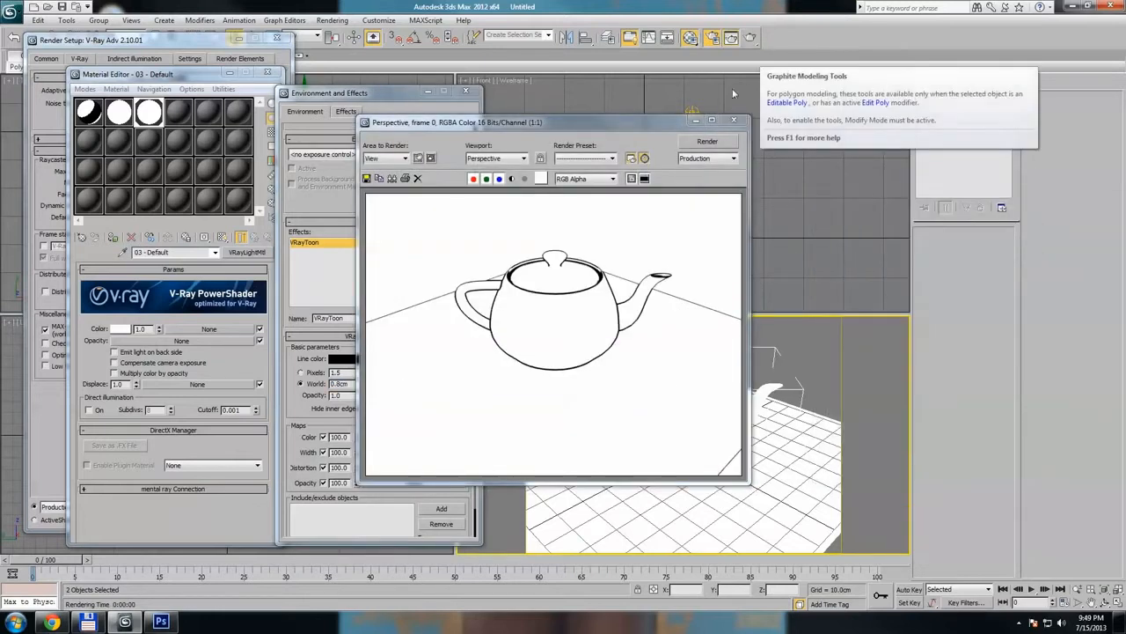
# Step: Test the VRayToon World line width at 0.4 cm and at 0.6 cm, rendering the Perspective view each time
pyautogui.click(343, 384)
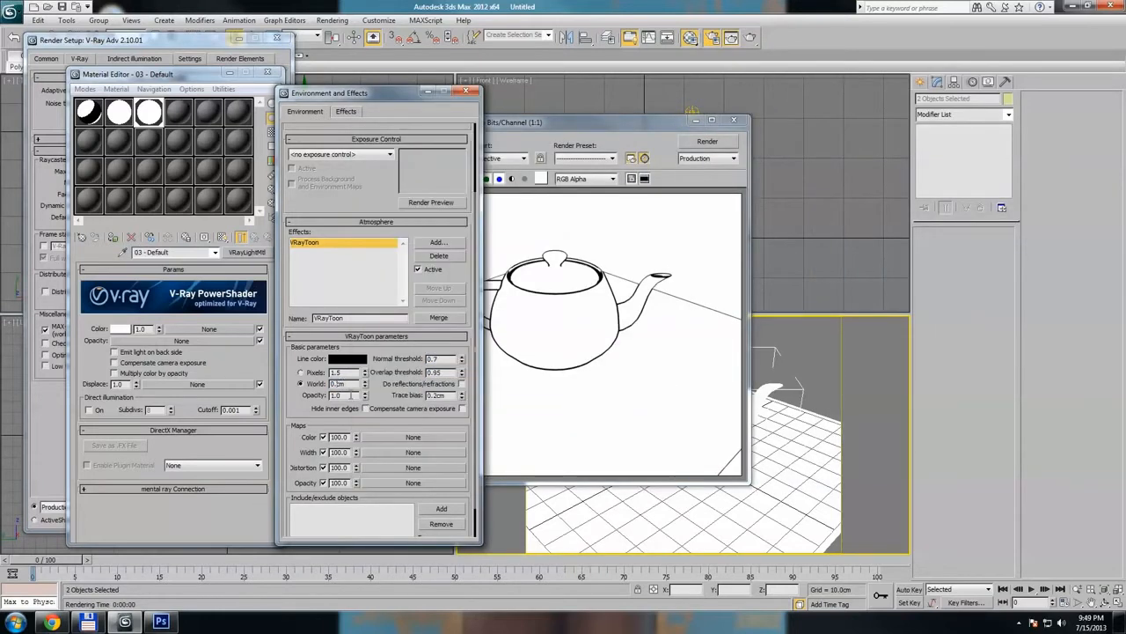
pyautogui.click(714, 143)
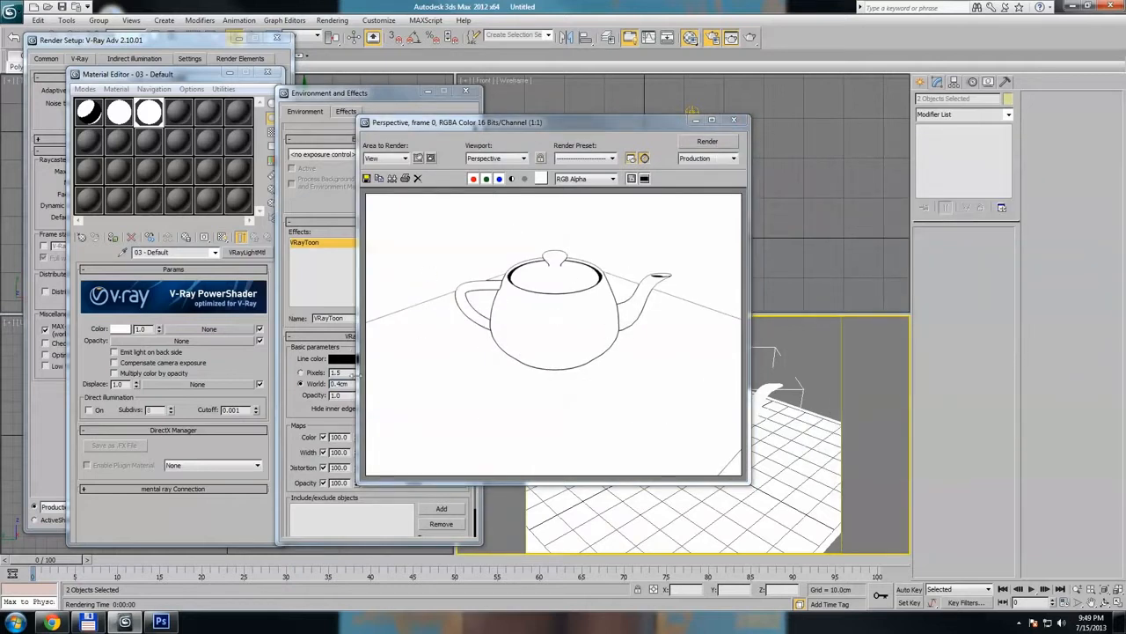
pyautogui.click(342, 384)
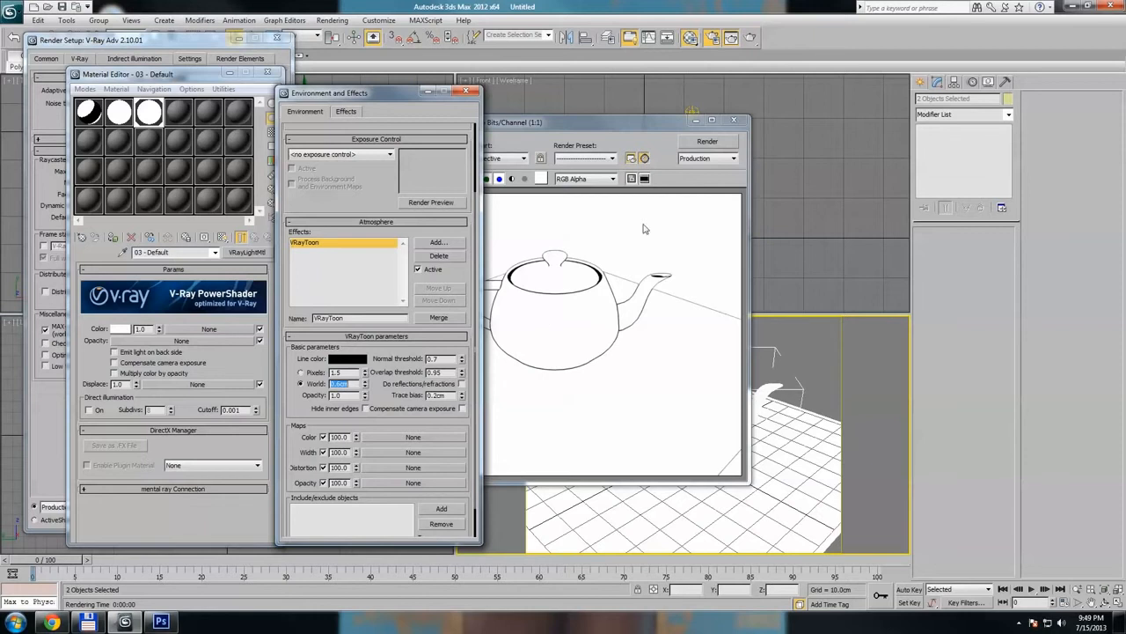
pyautogui.click(708, 142)
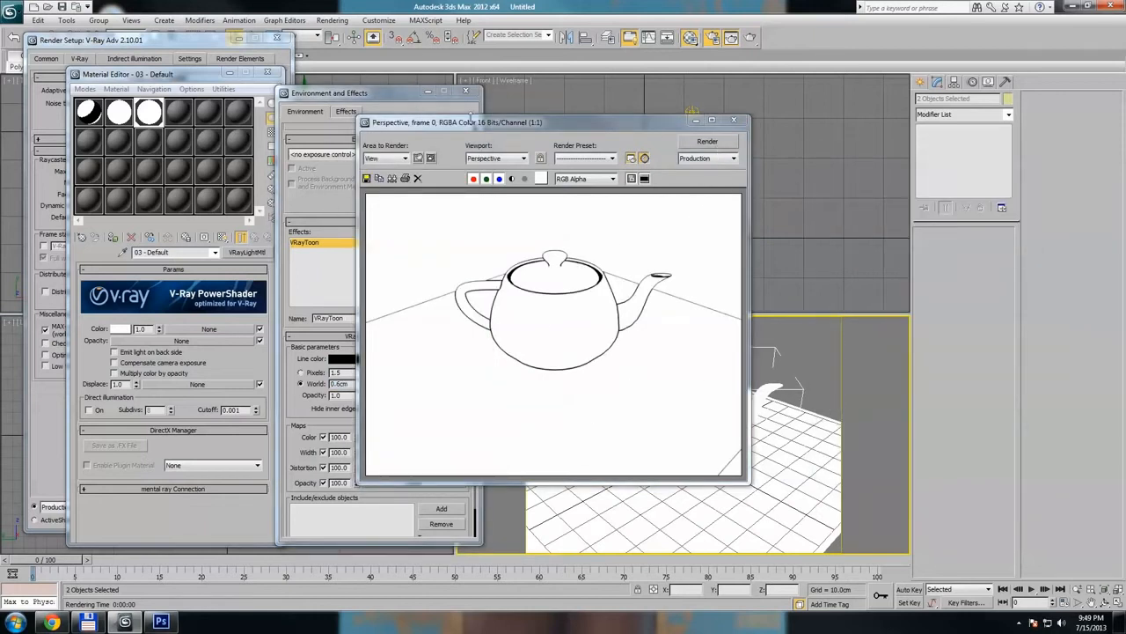
# Step: Delete the VRayToon effect from the environment settings and close the rendered frame
pyautogui.click(465, 91)
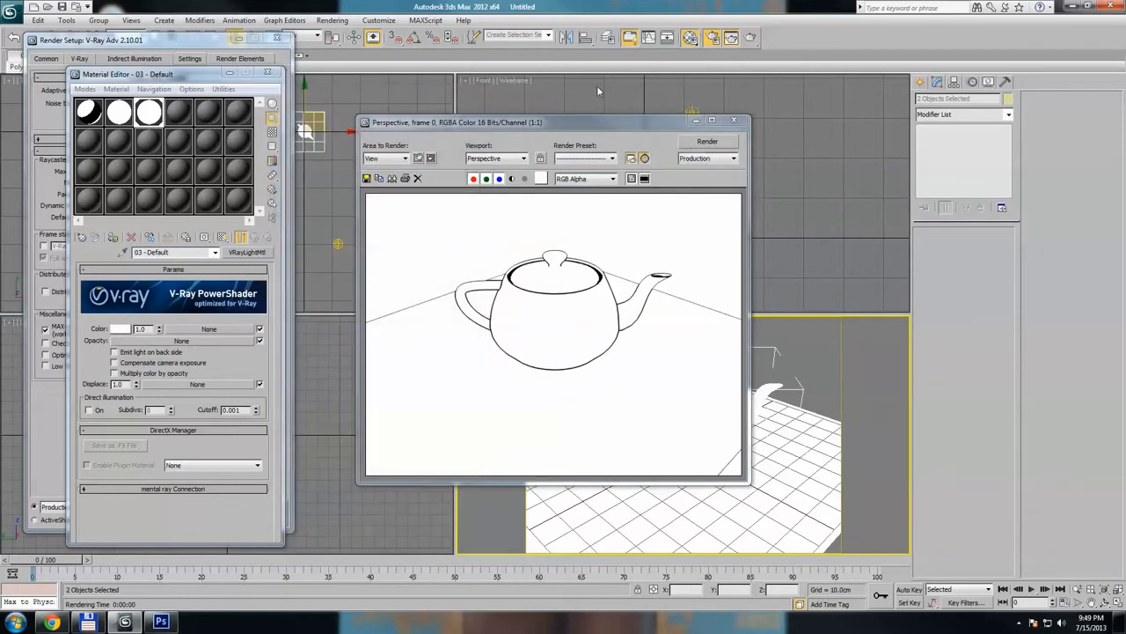
pyautogui.press('8')
pyautogui.click(332, 332)
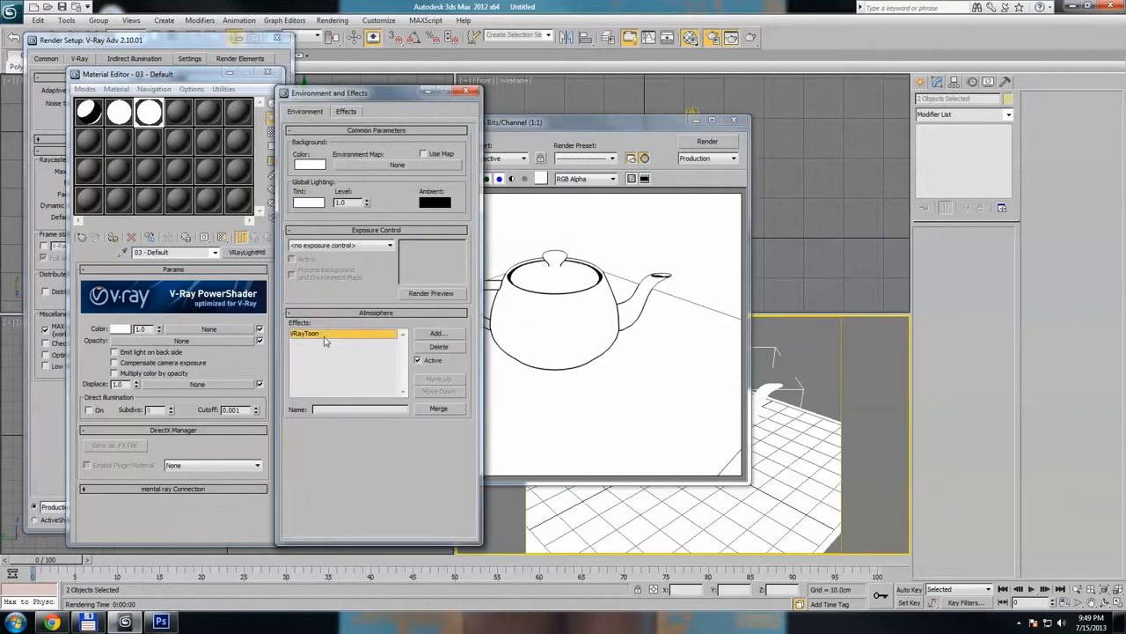
pyautogui.click(438, 346)
pyautogui.click(466, 91)
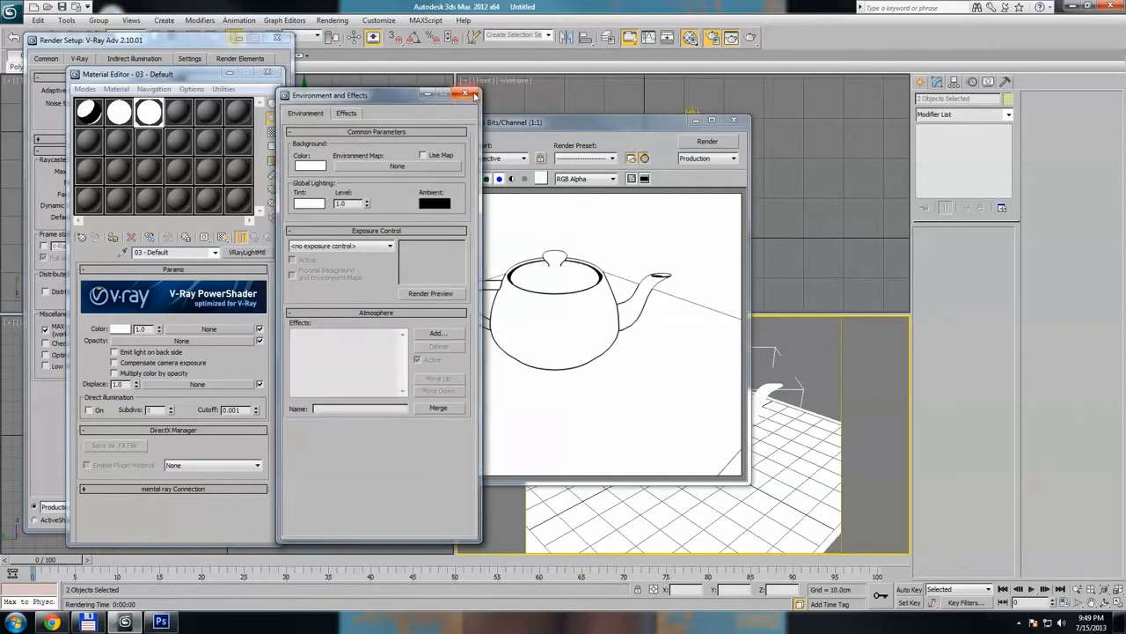
pyautogui.click(734, 120)
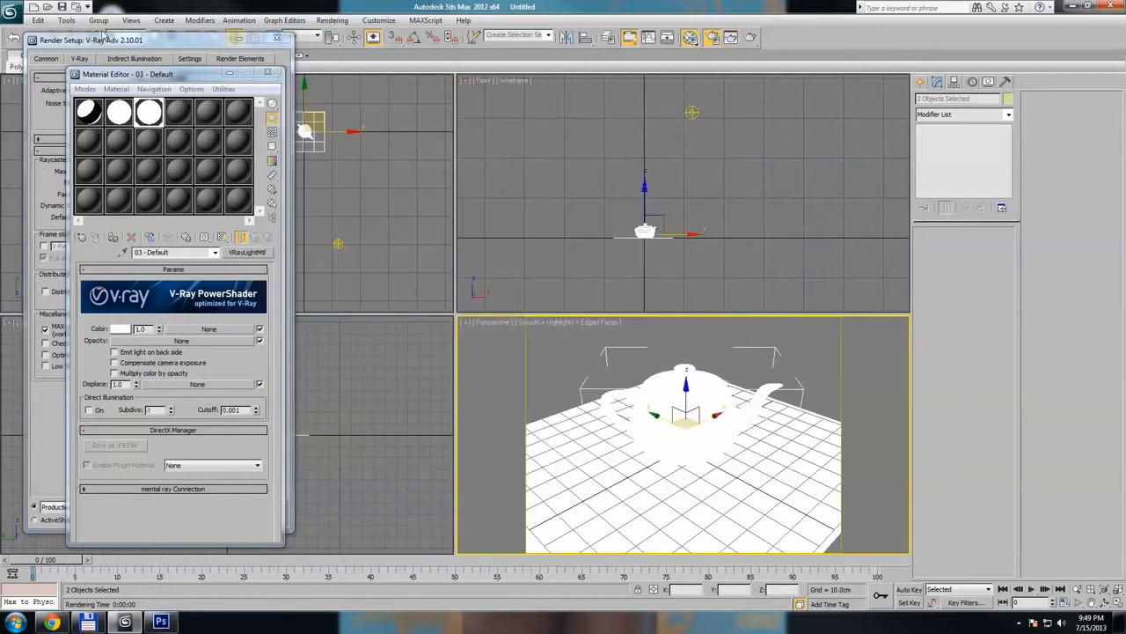
# Step: Apply a VRayLightMtl with a Falloff color map from the fourth material slot to the selected objects and render the Perspective view
pyautogui.click(181, 120)
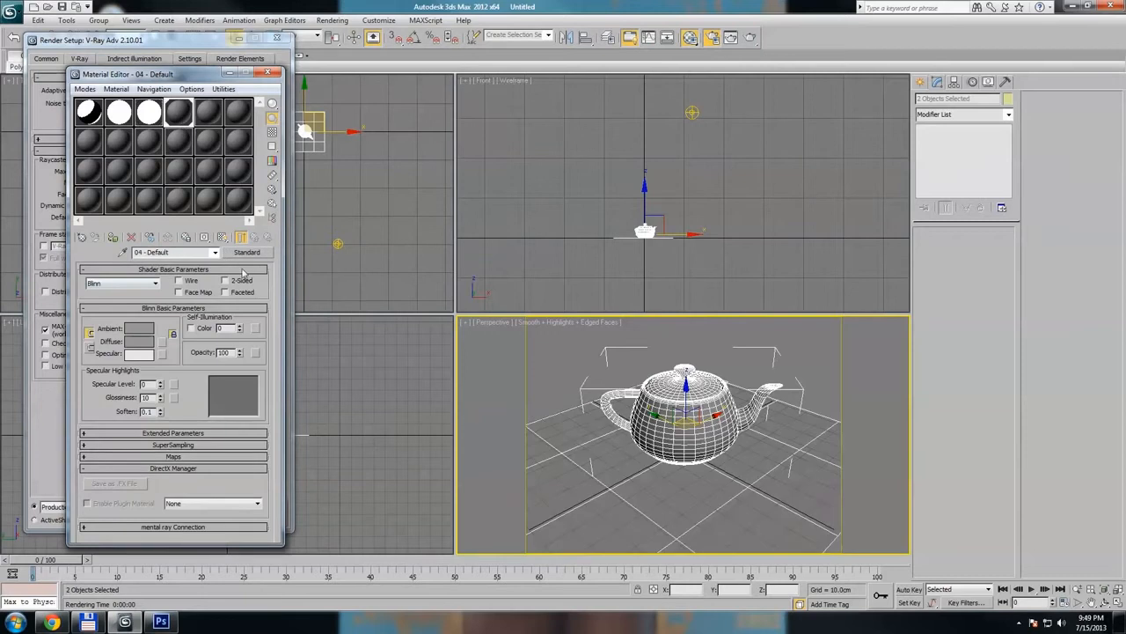
pyautogui.click(246, 253)
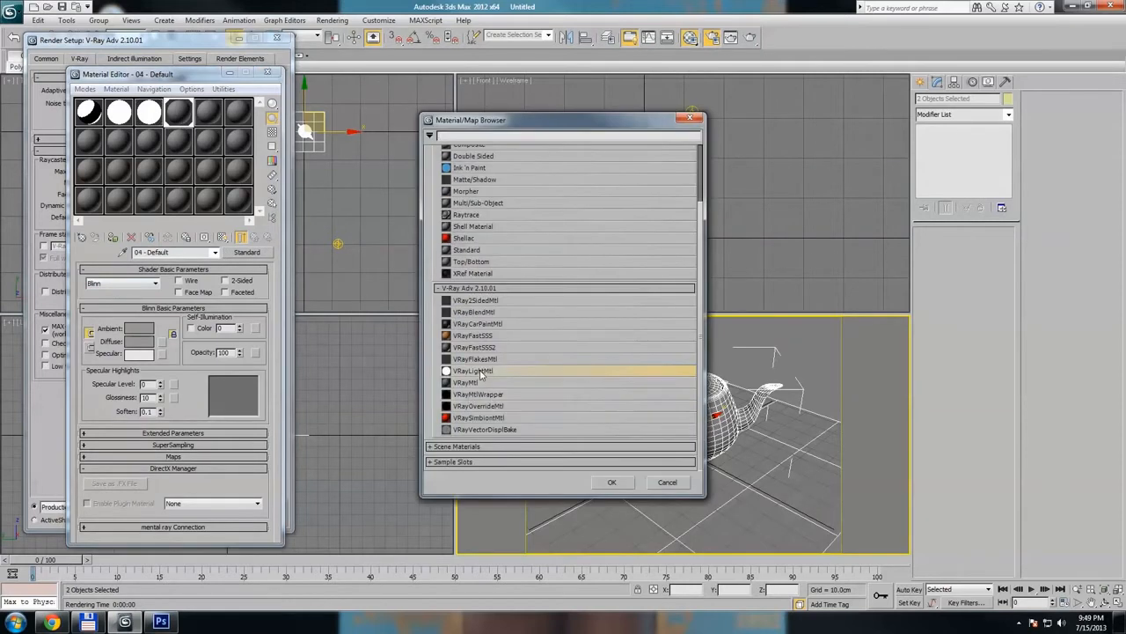
pyautogui.doubleClick(482, 370)
pyautogui.click(181, 340)
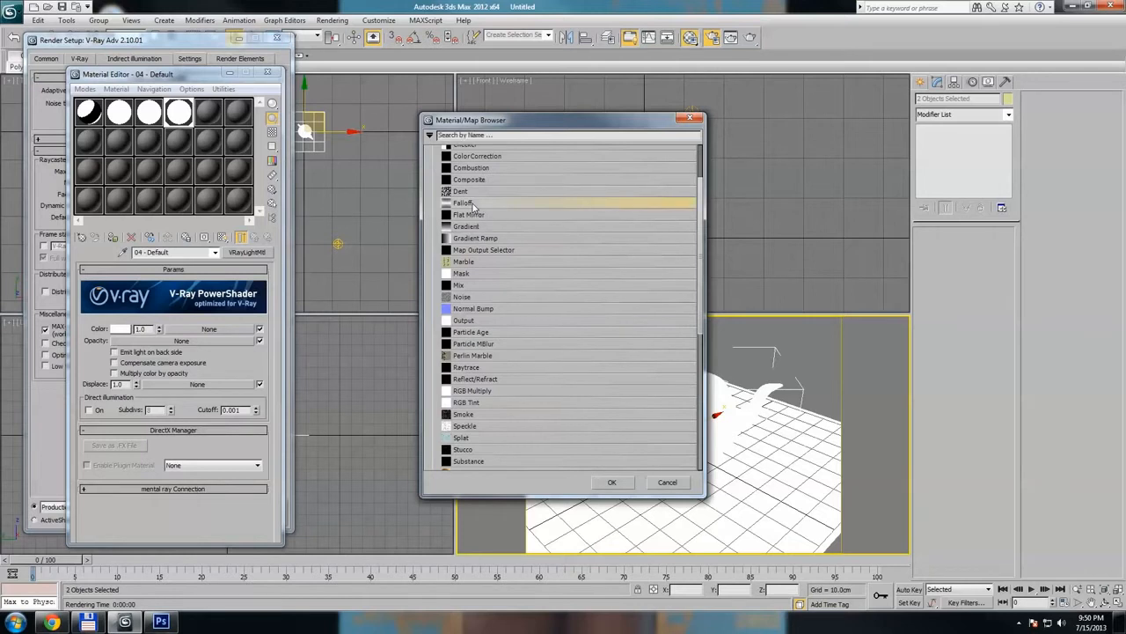
pyautogui.doubleClick(473, 208)
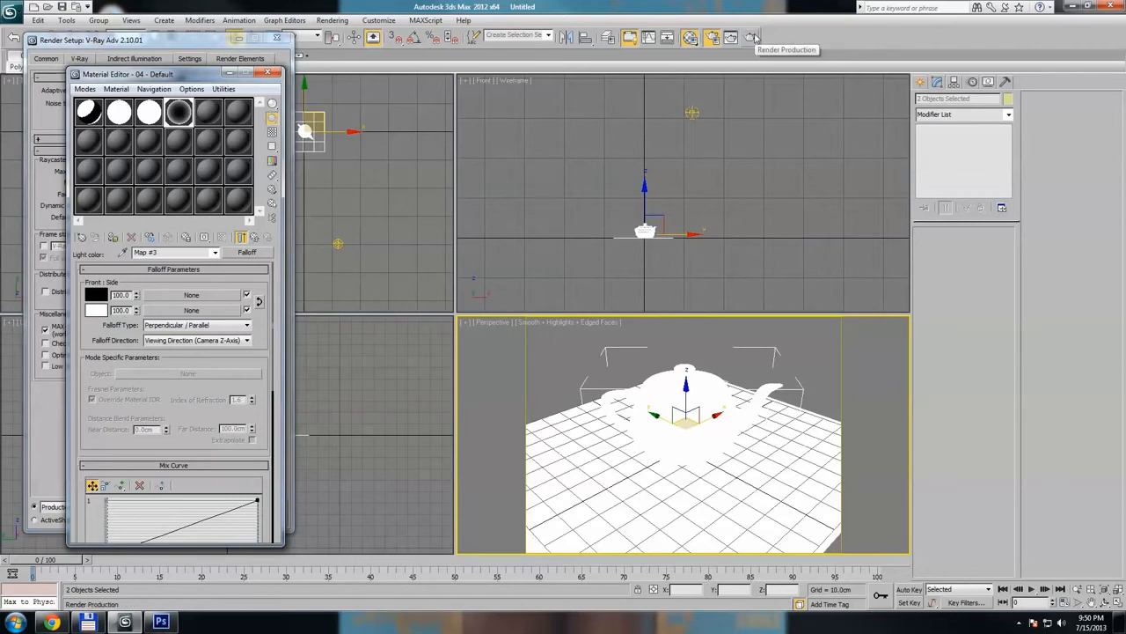
pyautogui.click(754, 37)
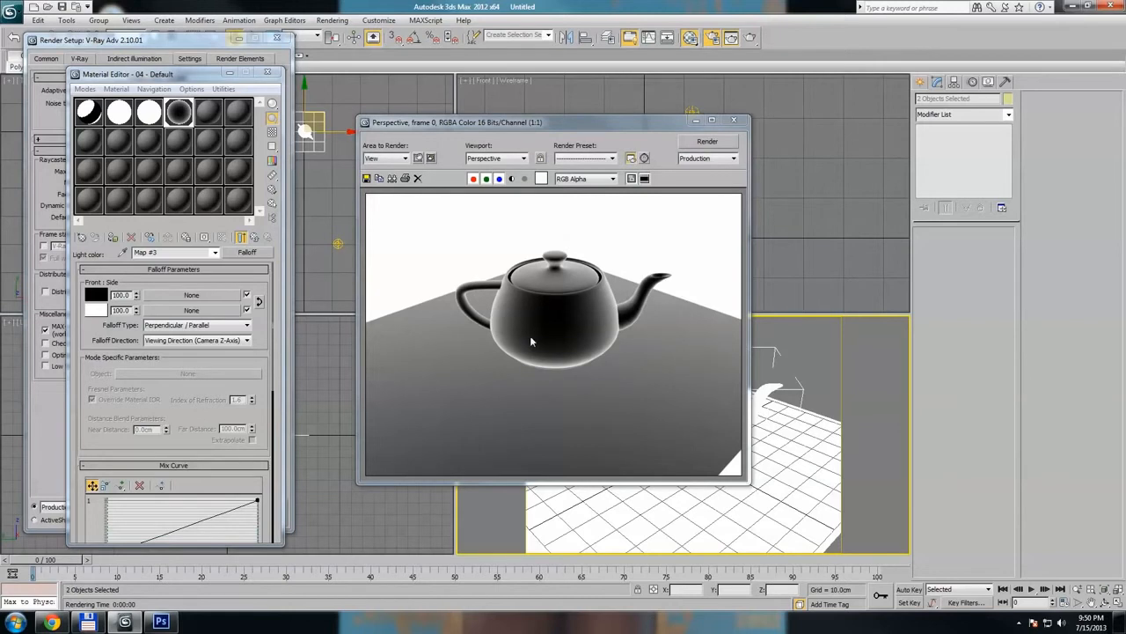
# Step: Switch to Photoshop and show the AO, fallof and lineart pass layers one after another
pyautogui.click(161, 623)
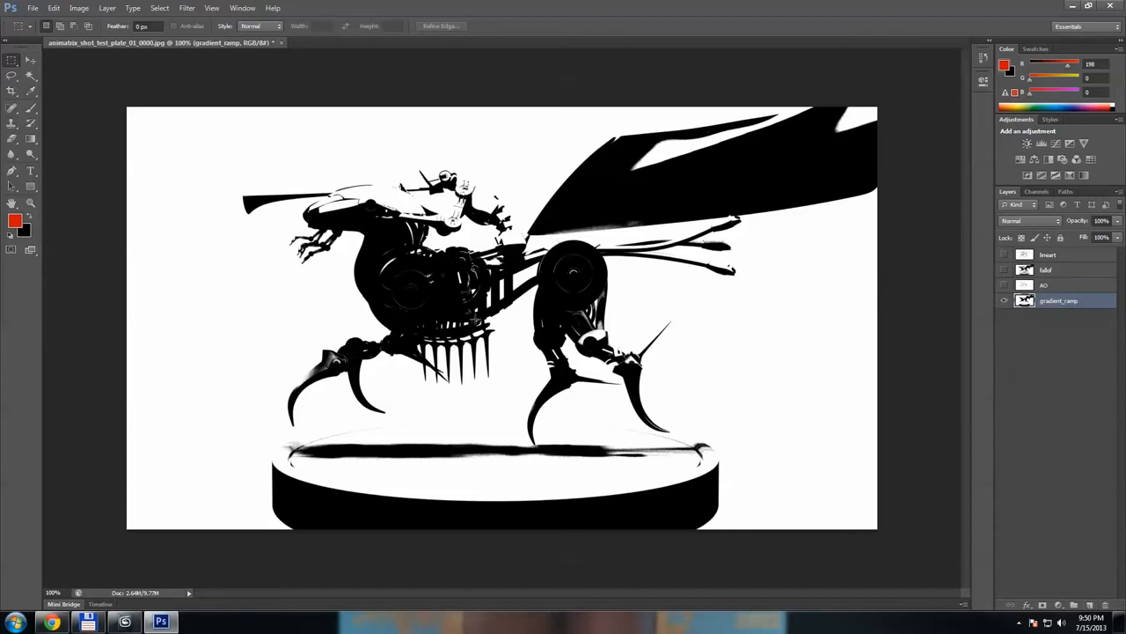
pyautogui.click(1004, 286)
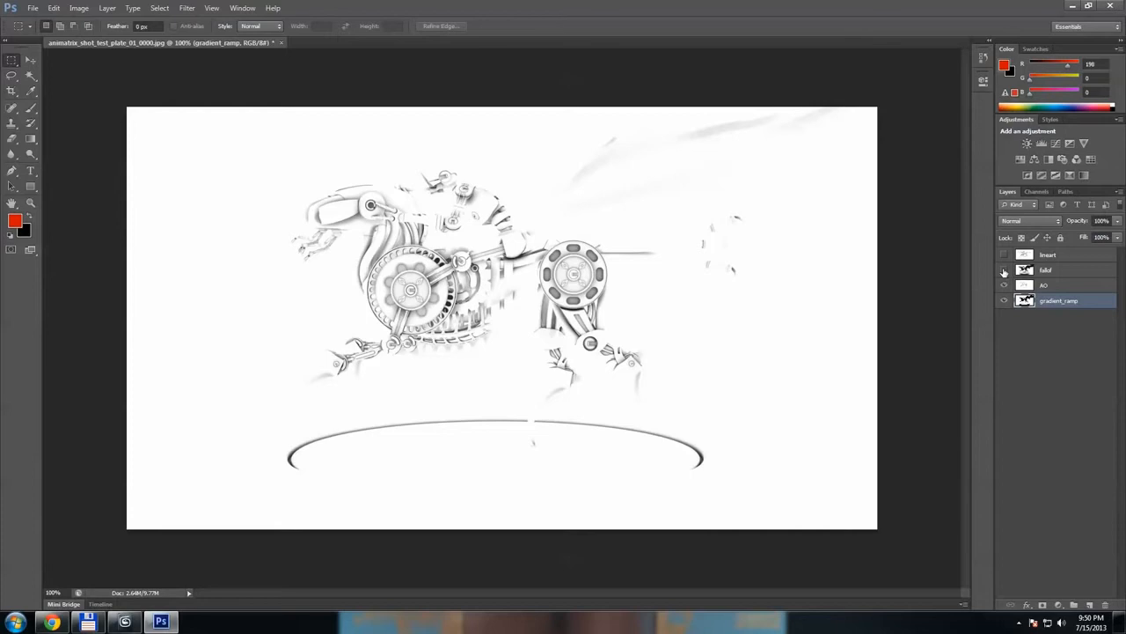
pyautogui.click(1004, 271)
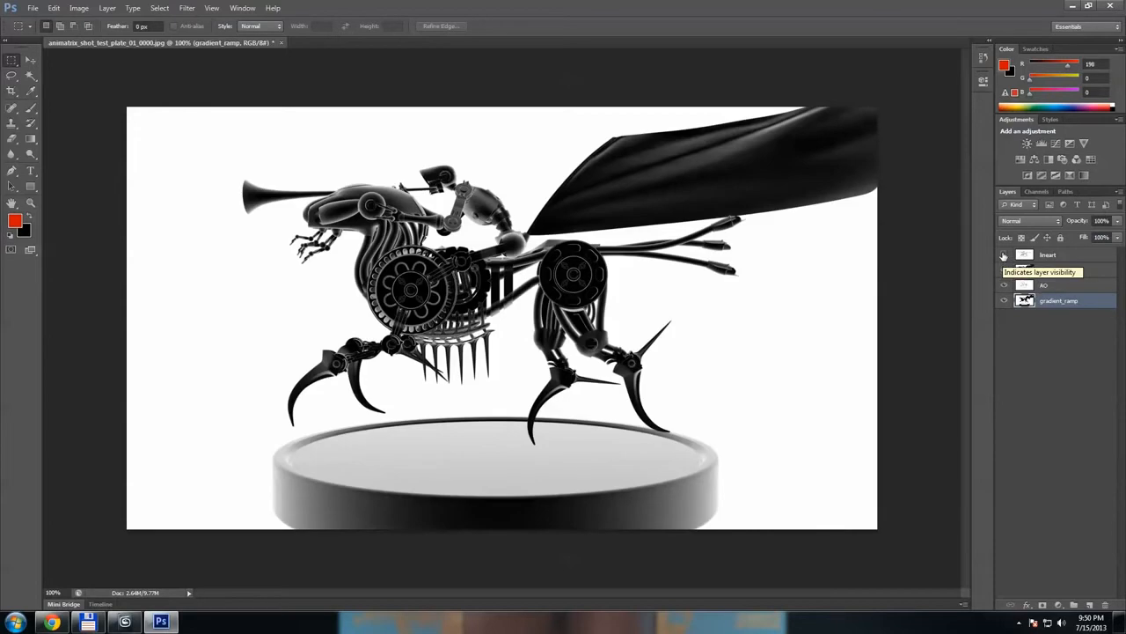
pyautogui.click(1005, 255)
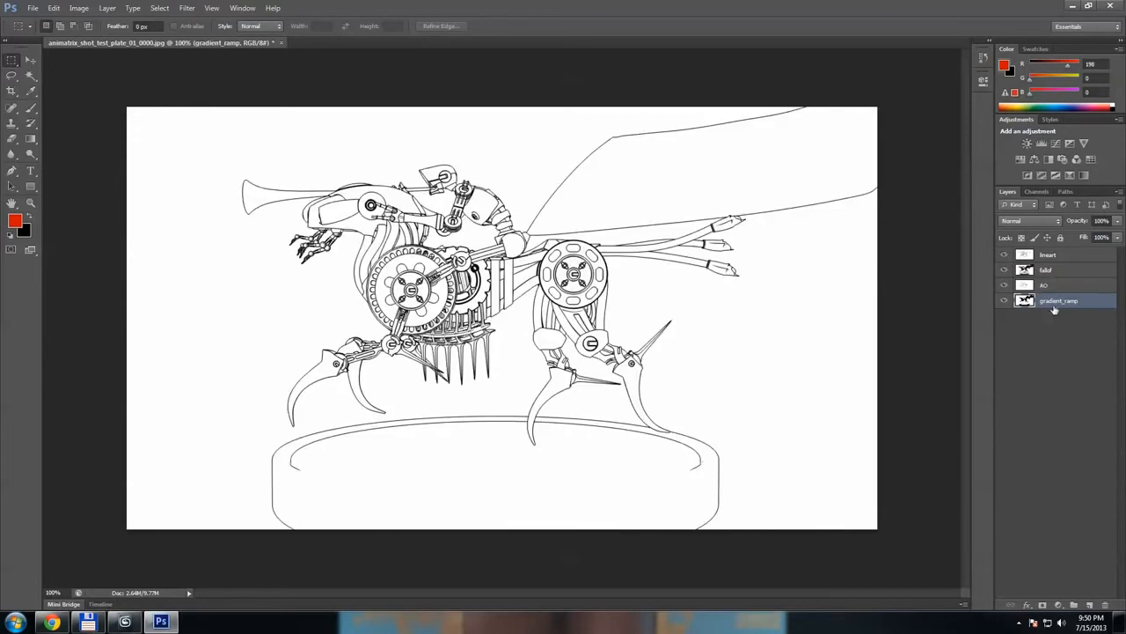
# Step: Create a new layer below gradient_ramp and name it base_01
pyautogui.click(1090, 606)
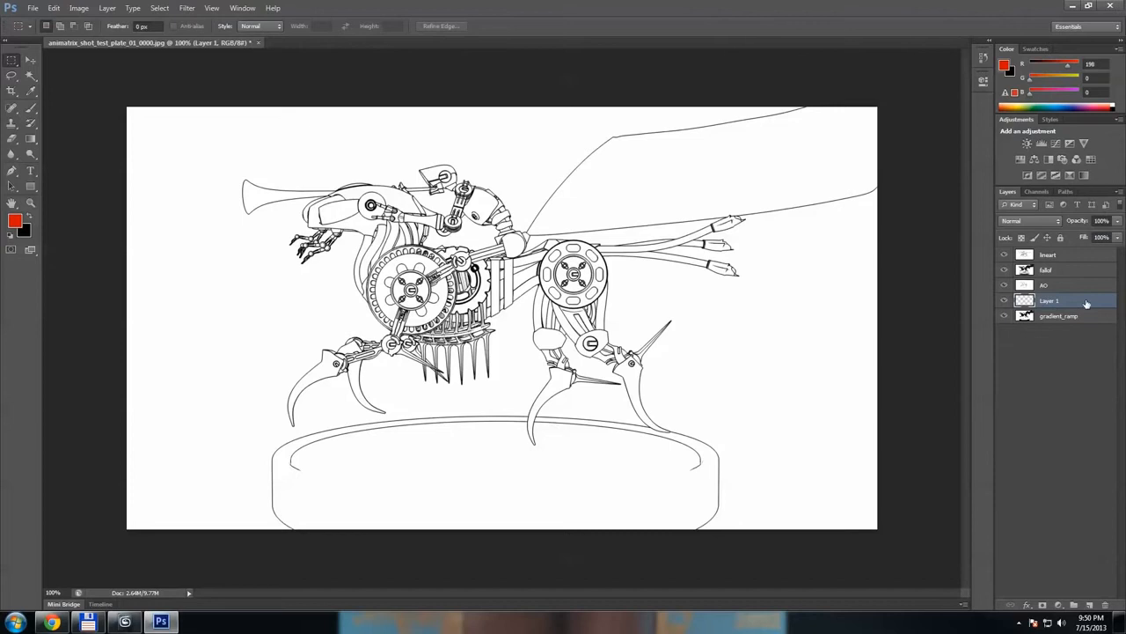
pyautogui.moveTo(1087, 304); pyautogui.dragTo(1054, 317)
pyautogui.doubleClick(1051, 317)
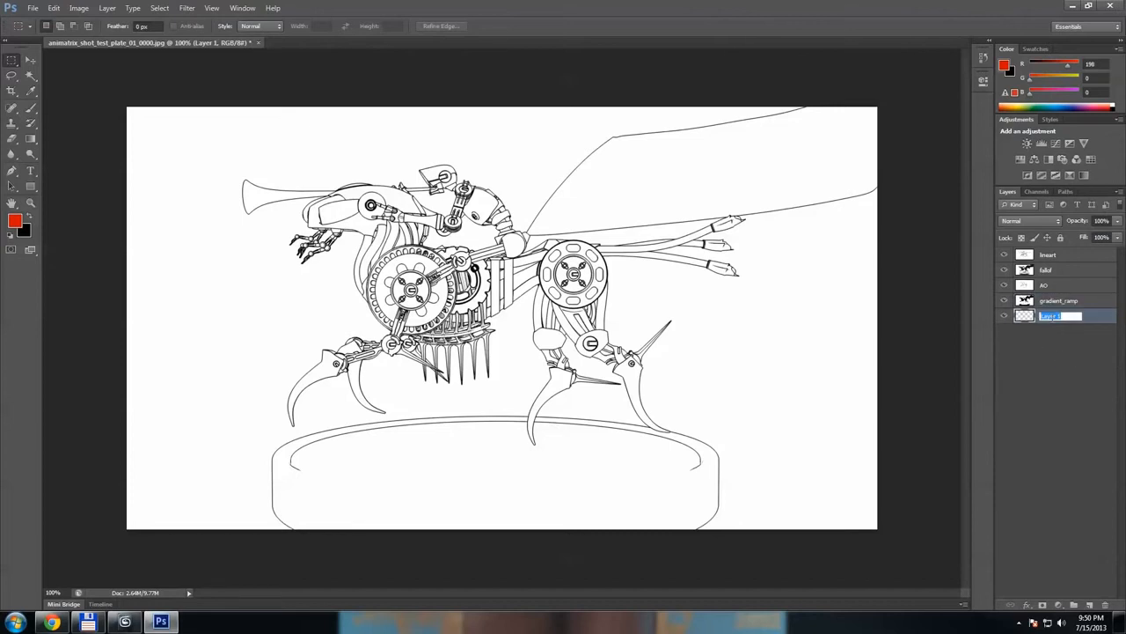
pyautogui.write('base_01')
pyautogui.press('Return')
# Step: Duplicate the base_01 layer and name the copy shading_01
pyautogui.hotkey('ctrl', 'j')
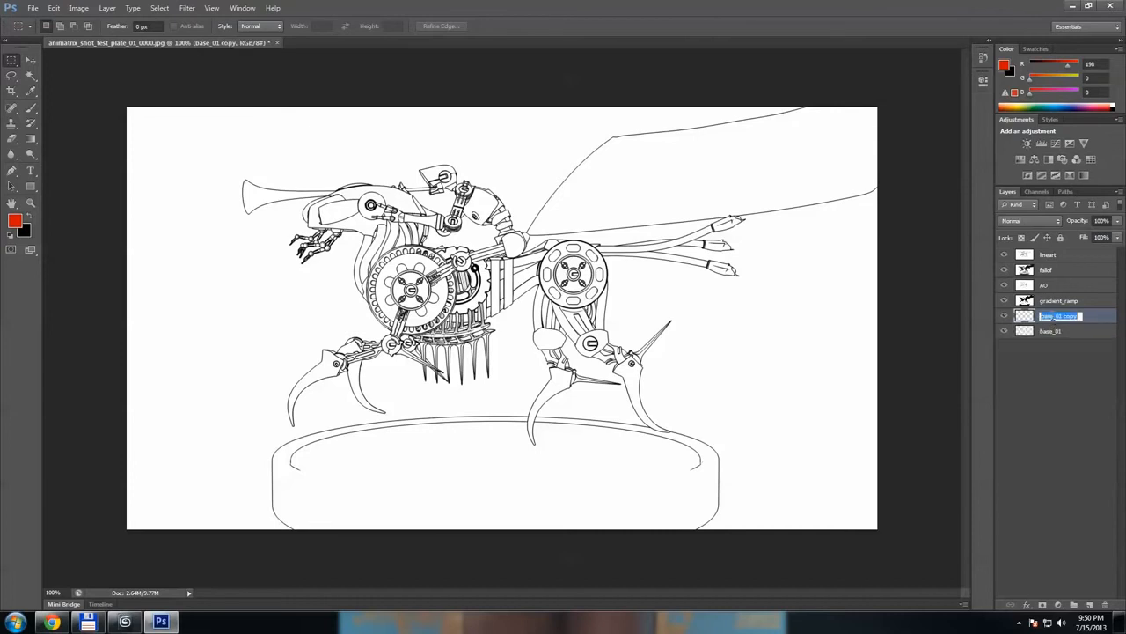
pyautogui.write('d')
pyautogui.write('hading_01')
pyautogui.press('Return')
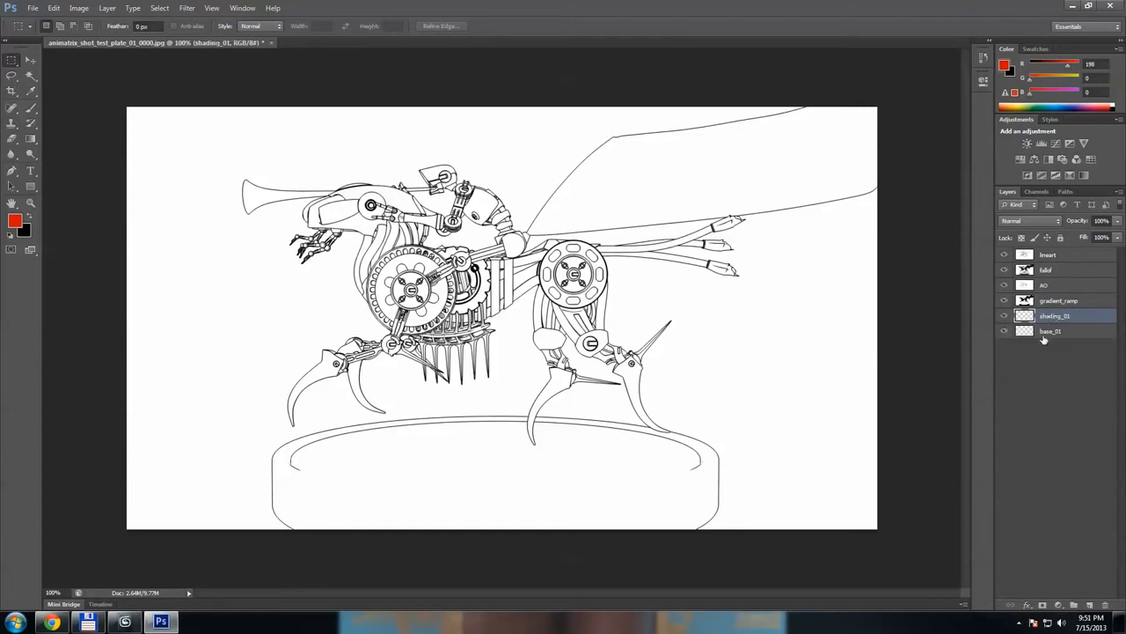
# Step: Hide the lineart, fallof, AO and gradient_ramp layers and select the base_01 layer
pyautogui.moveTo(1004, 255); pyautogui.dragTo(1004, 301)
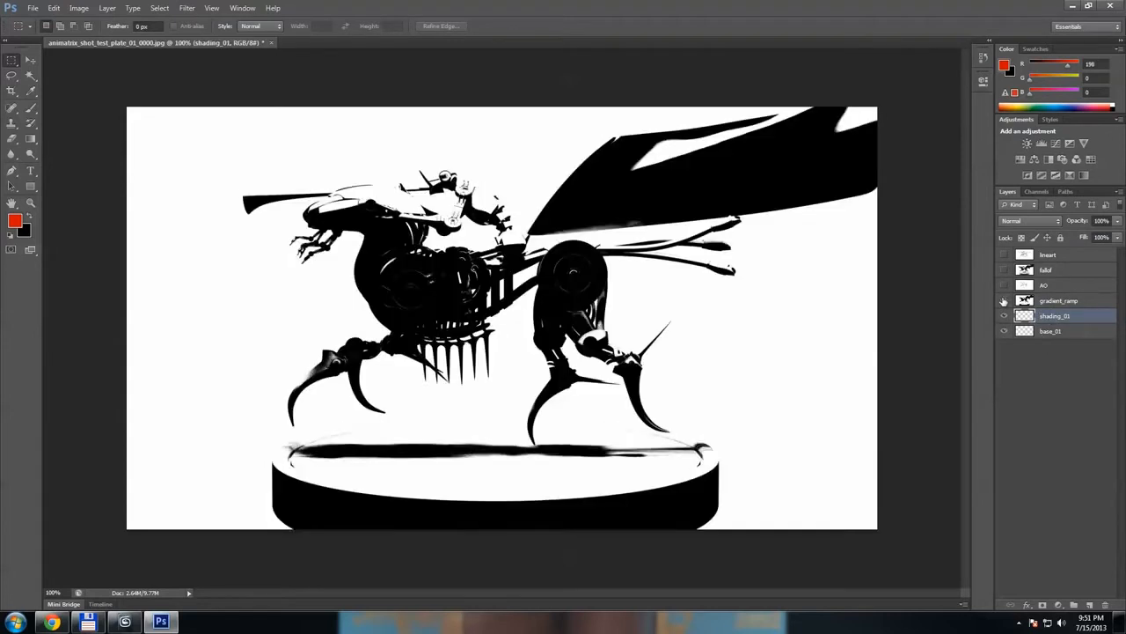
pyautogui.click(1004, 301)
pyautogui.click(1050, 333)
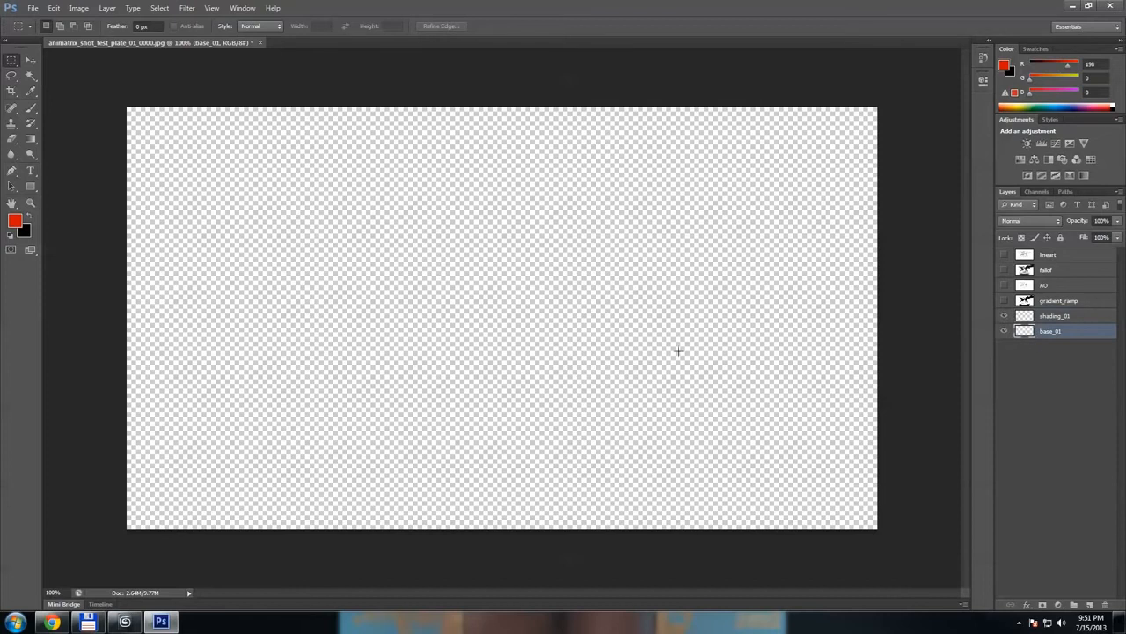
# Step: Fill the base_01 layer with the light yellow color ffe684
pyautogui.click(15, 222)
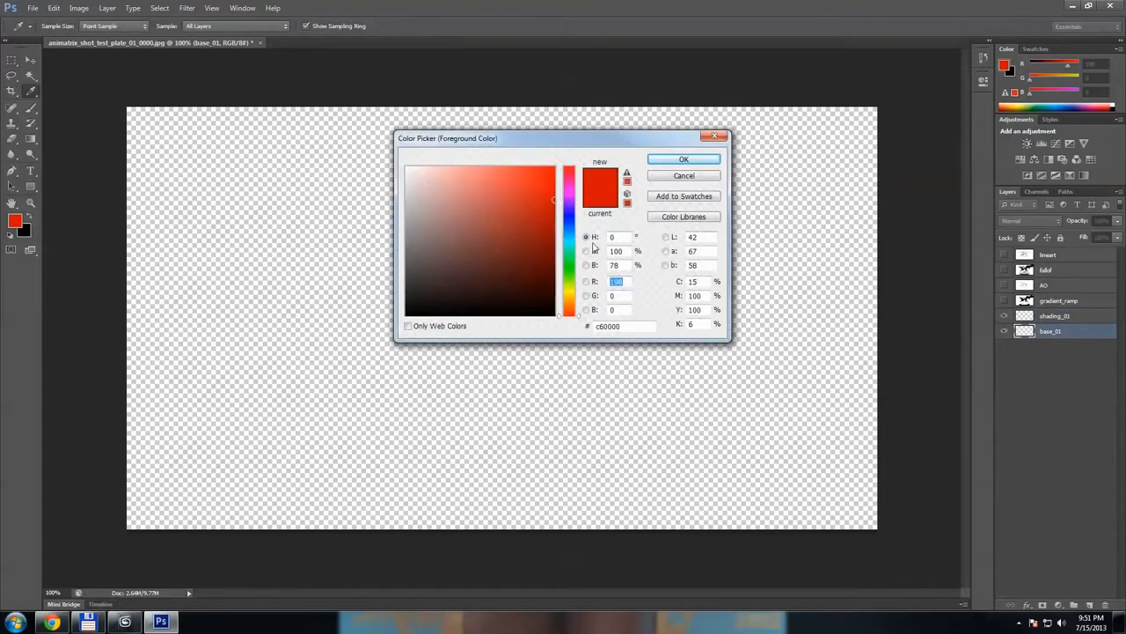
pyautogui.click(568, 240)
pyautogui.moveTo(569, 244); pyautogui.dragTo(570, 297)
pyautogui.moveTo(498, 180); pyautogui.dragTo(477, 154)
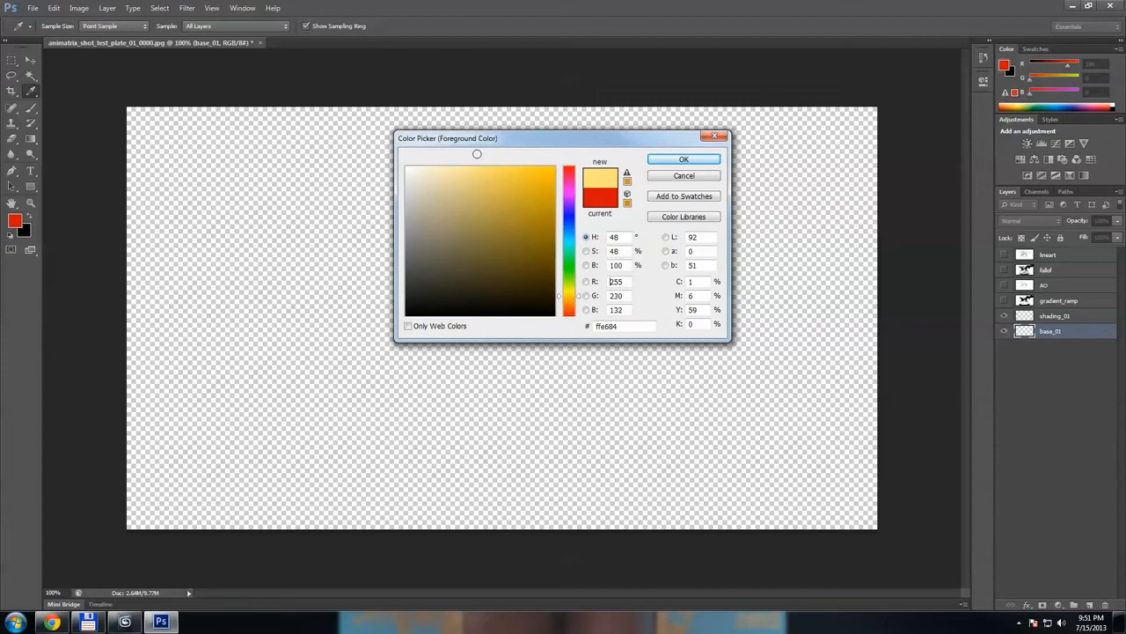
pyautogui.click(700, 159)
pyautogui.press('m')
pyautogui.press('x')
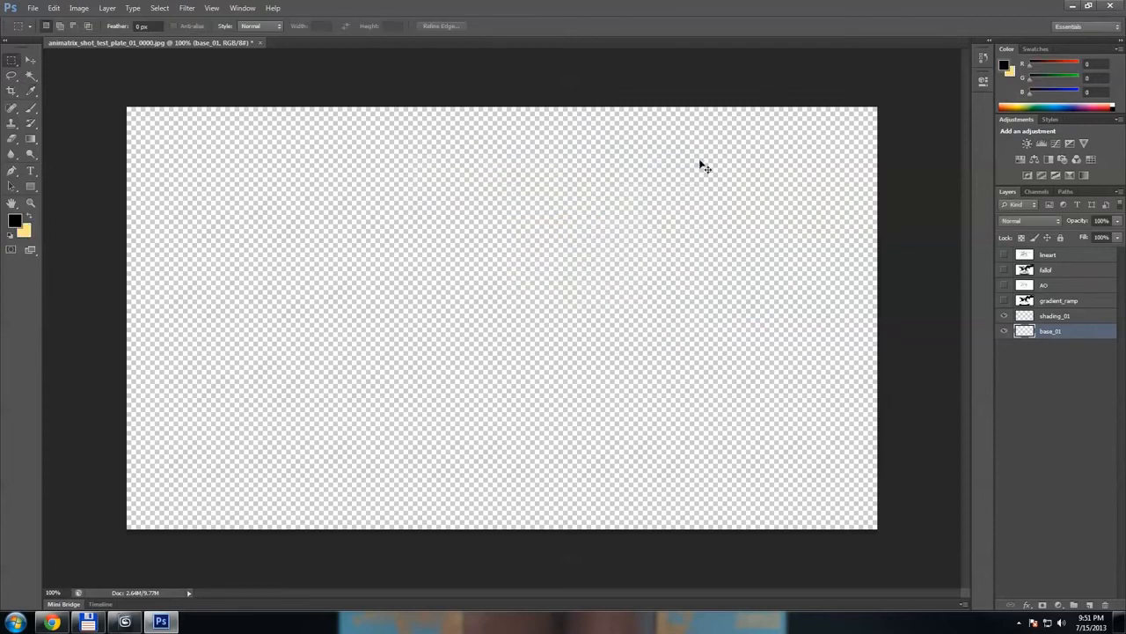
pyautogui.hotkey('ctrl', 'BackSpace')
# Step: Fill the shading_01 layer with a dark brown color derived from the light yellow
pyautogui.click(1093, 315)
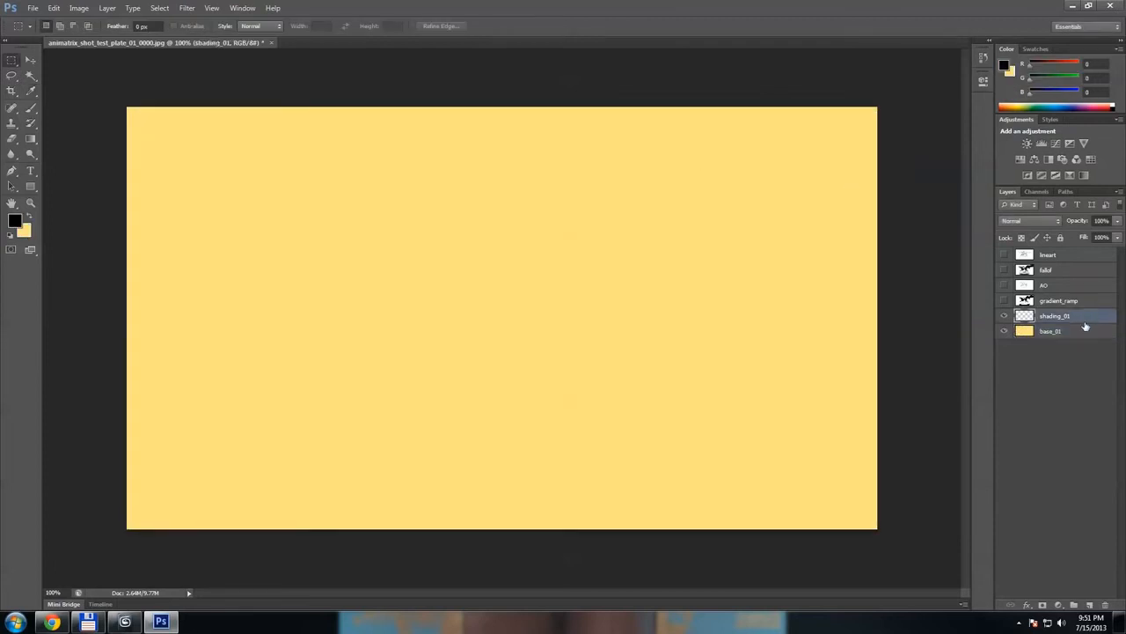
pyautogui.click(24, 231)
pyautogui.moveTo(508, 244); pyautogui.dragTo(480, 253)
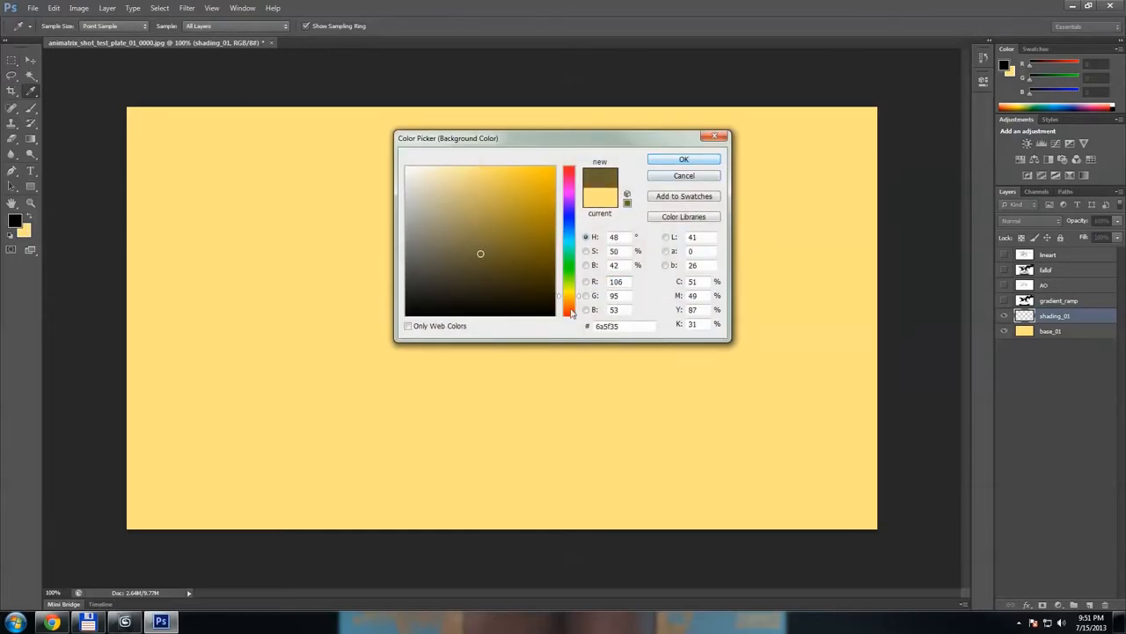
pyautogui.click(573, 300)
pyautogui.click(672, 162)
pyautogui.press('m')
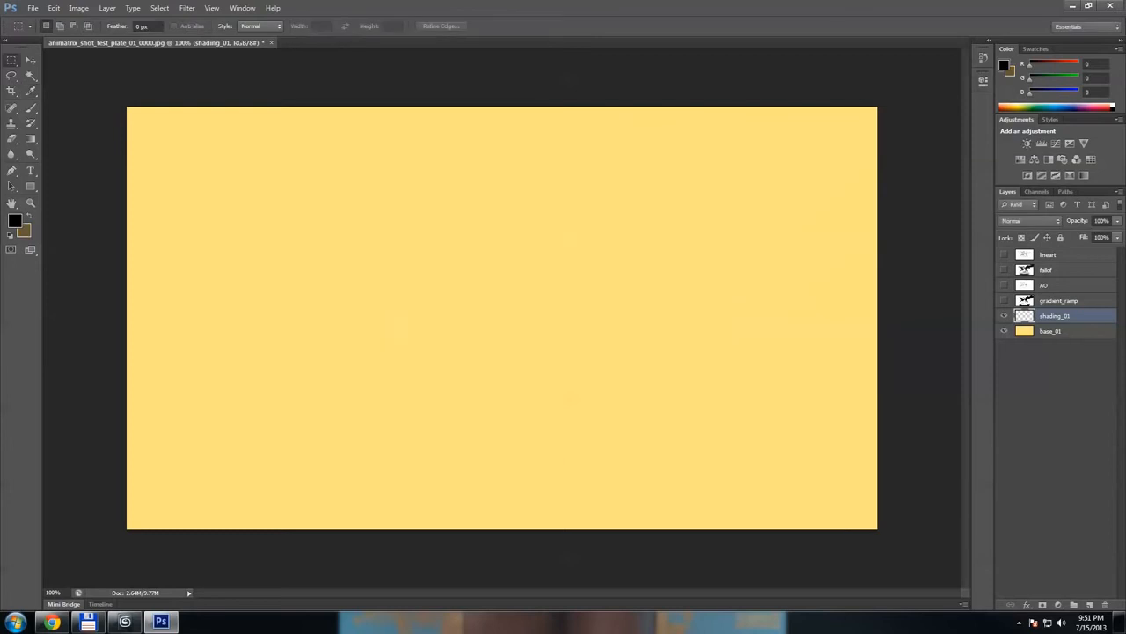
pyautogui.hotkey('ctrl', 'BackSpace')
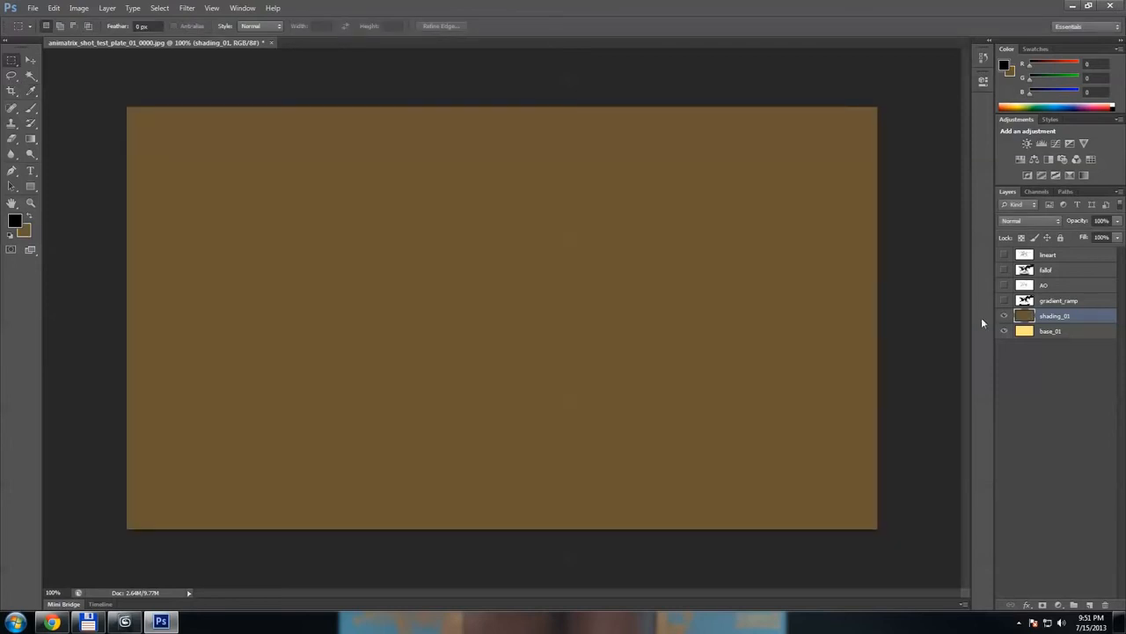
# Step: Group the shading_01 layer and add a layer mask to the group that reveals all
pyautogui.hotkey('ctrl', 'g')
pyautogui.click(108, 9)
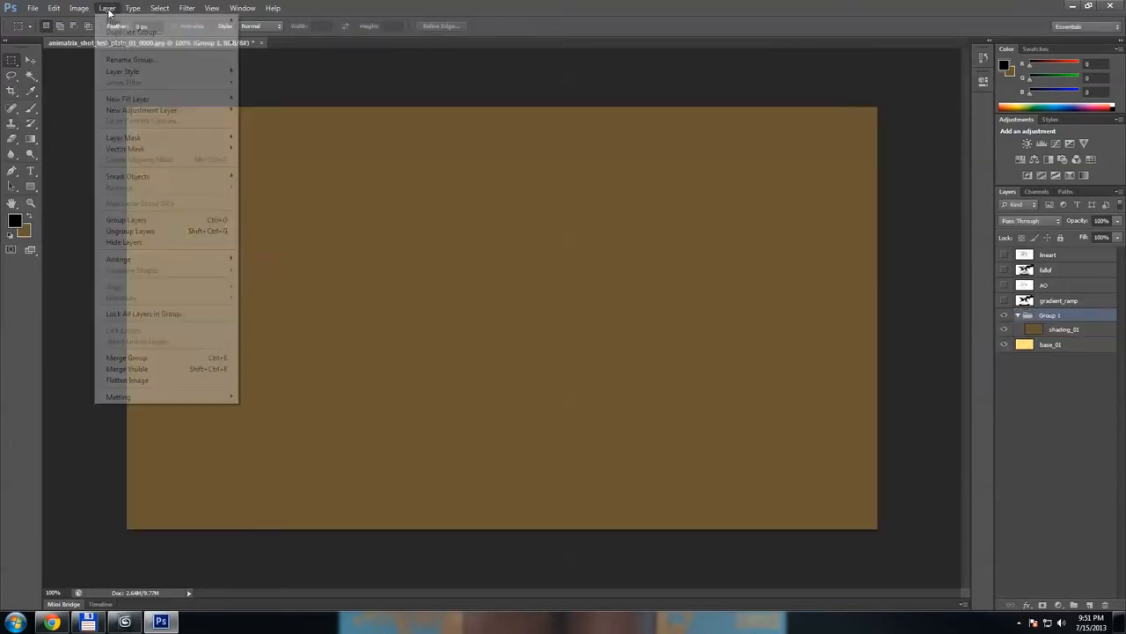
pyautogui.moveTo(123, 137)
pyautogui.click(253, 136)
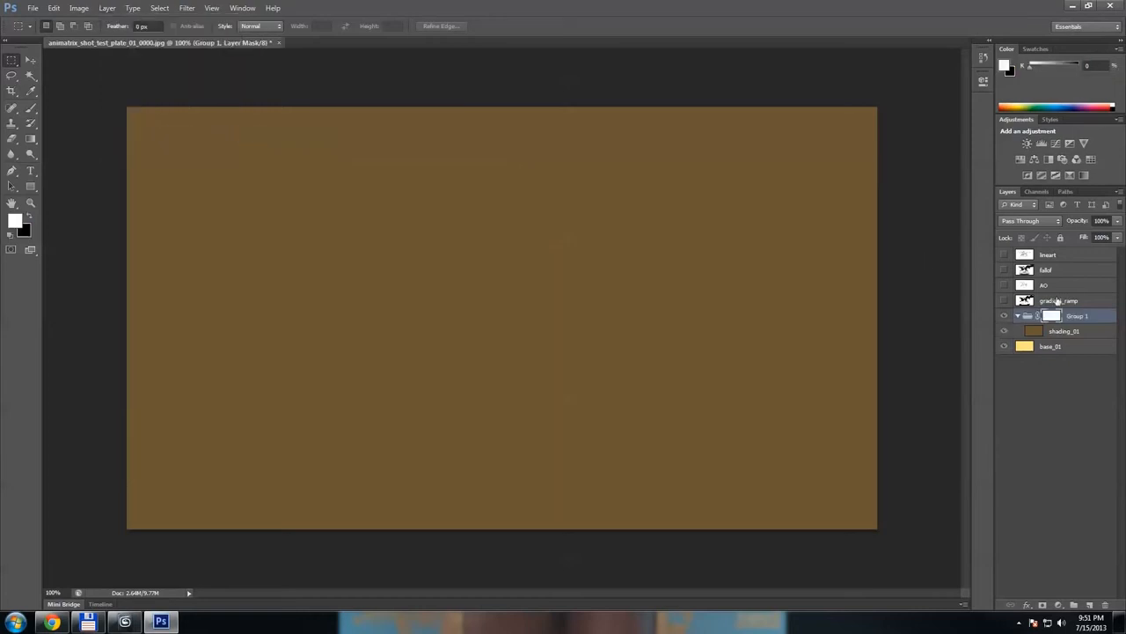
# Step: Copy the whole gradient_ramp image into the mask of the shading group and clear the selection
pyautogui.click(1058, 301)
pyautogui.click(1005, 302)
pyautogui.hotkey('ctrl', 'a')
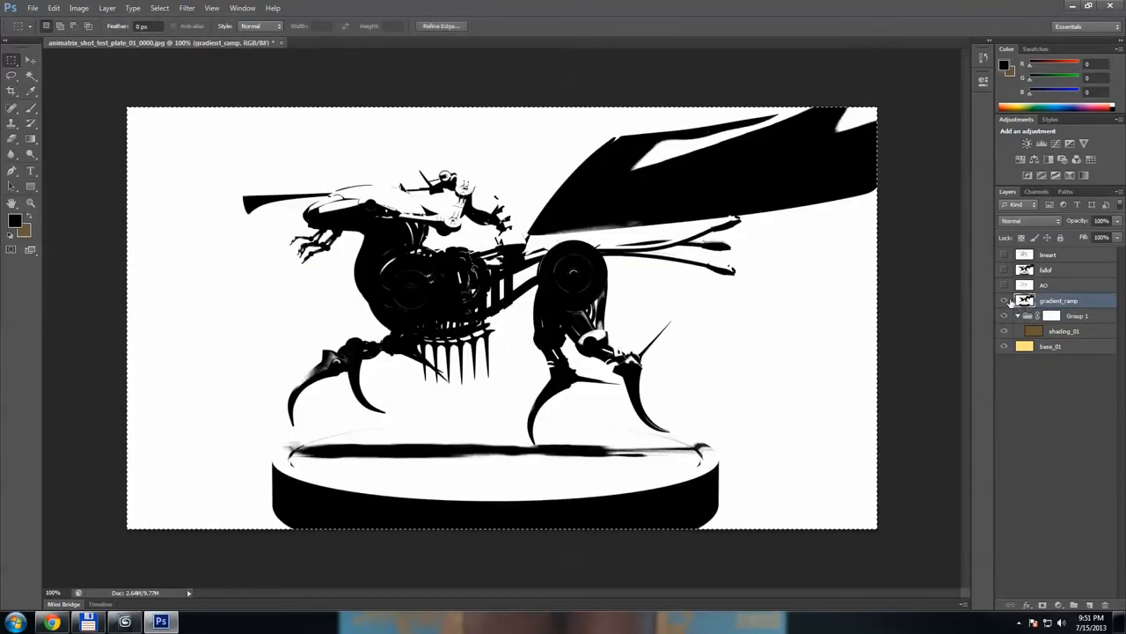
pyautogui.click(1004, 302)
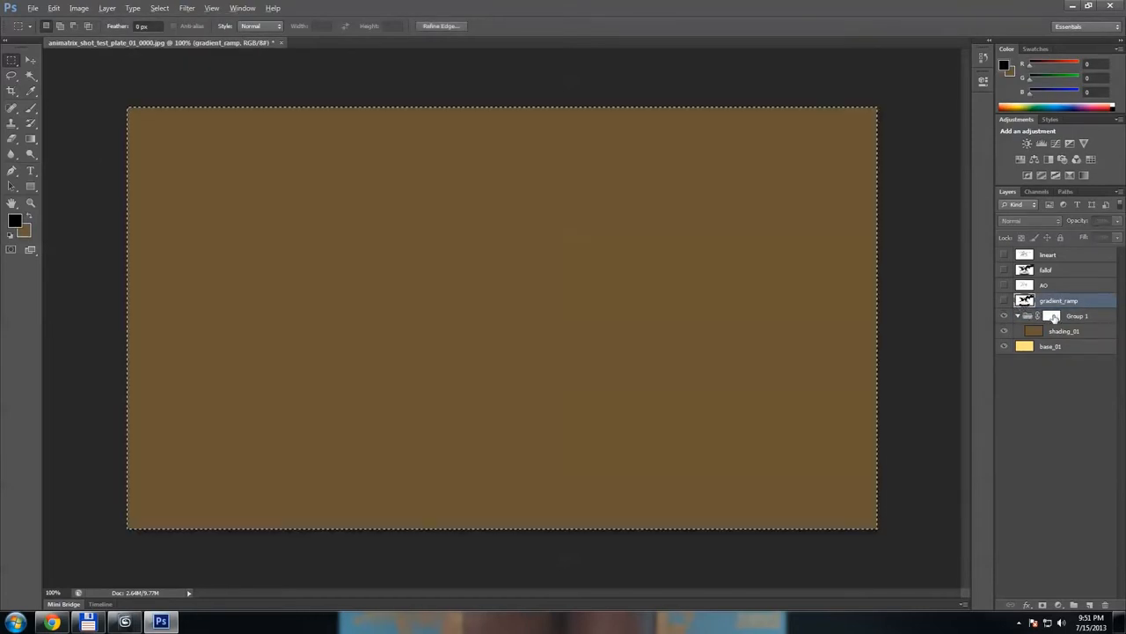
pyautogui.keyDown('alt'); pyautogui.click(1051, 315); pyautogui.keyUp('alt')
pyautogui.click(1068, 331)
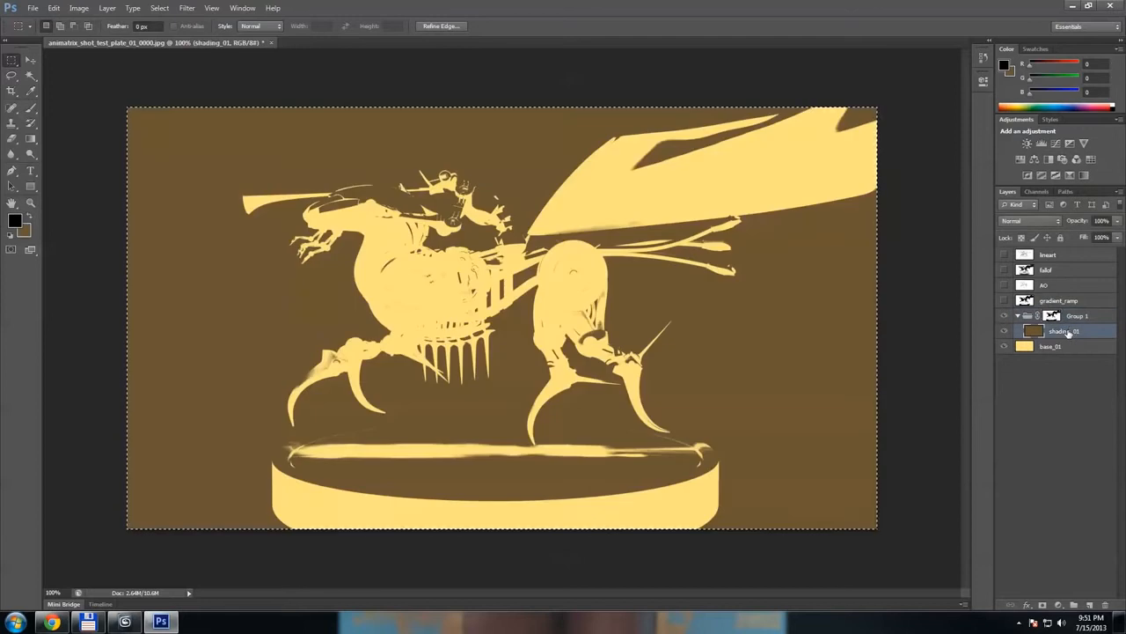
pyautogui.hotkey('ctrl', 'd')
# Step: Invert the shading group's mask and delete the gradient_ramp layer
pyautogui.keyDown('alt'); pyautogui.click(1053, 316); pyautogui.keyUp('alt')
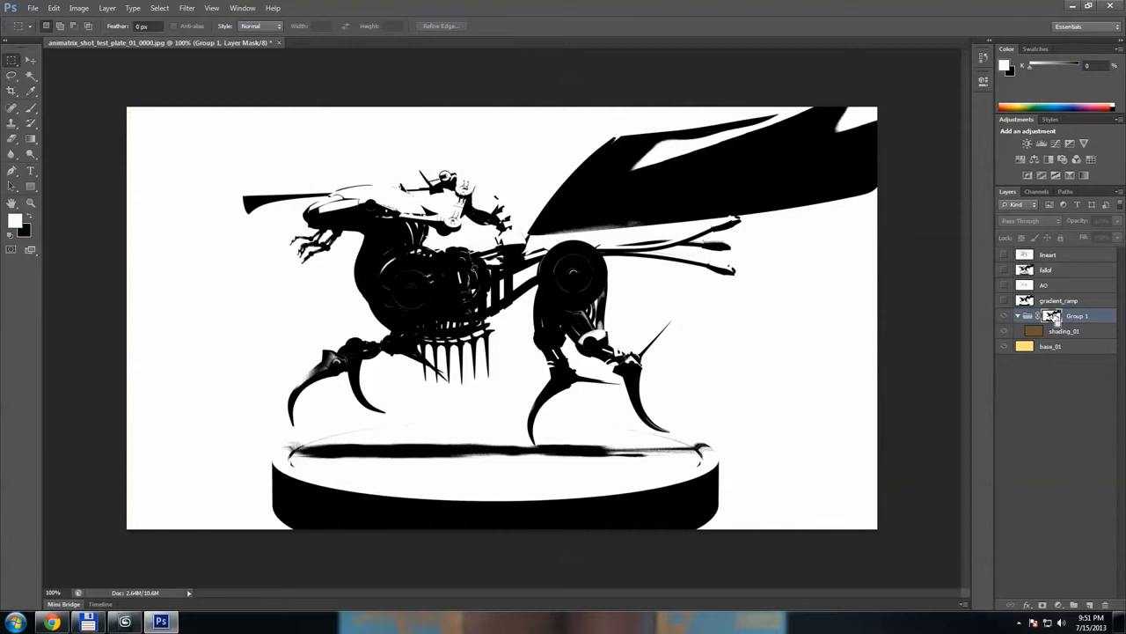
pyautogui.hotkey('ctrl', 'i')
pyautogui.click(1058, 333)
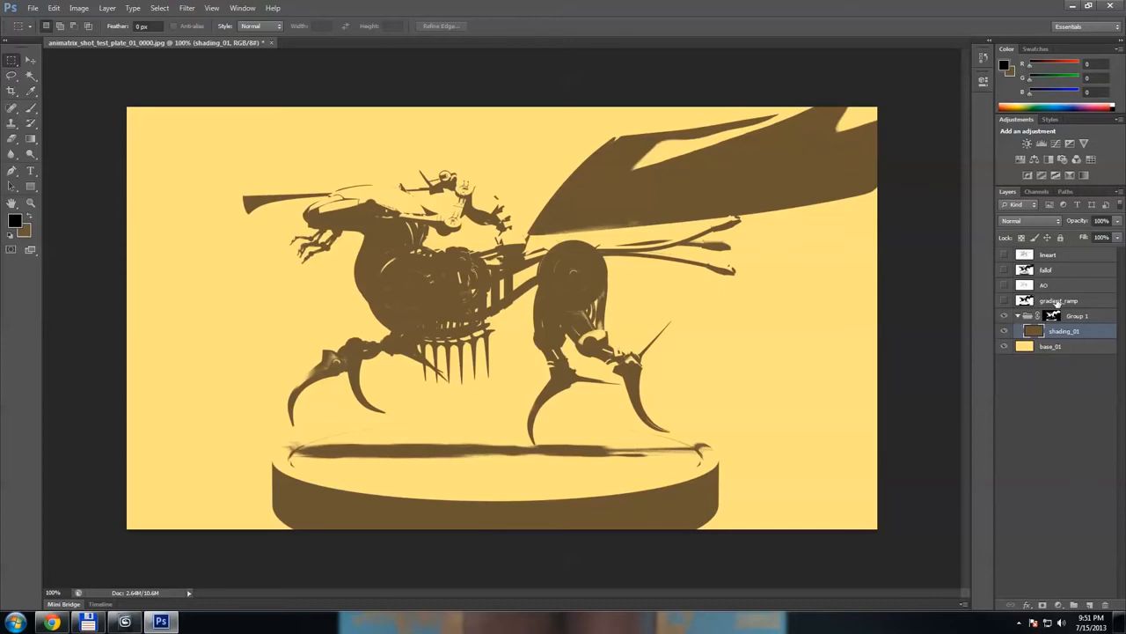
pyautogui.moveTo(1056, 302); pyautogui.dragTo(1105, 605)
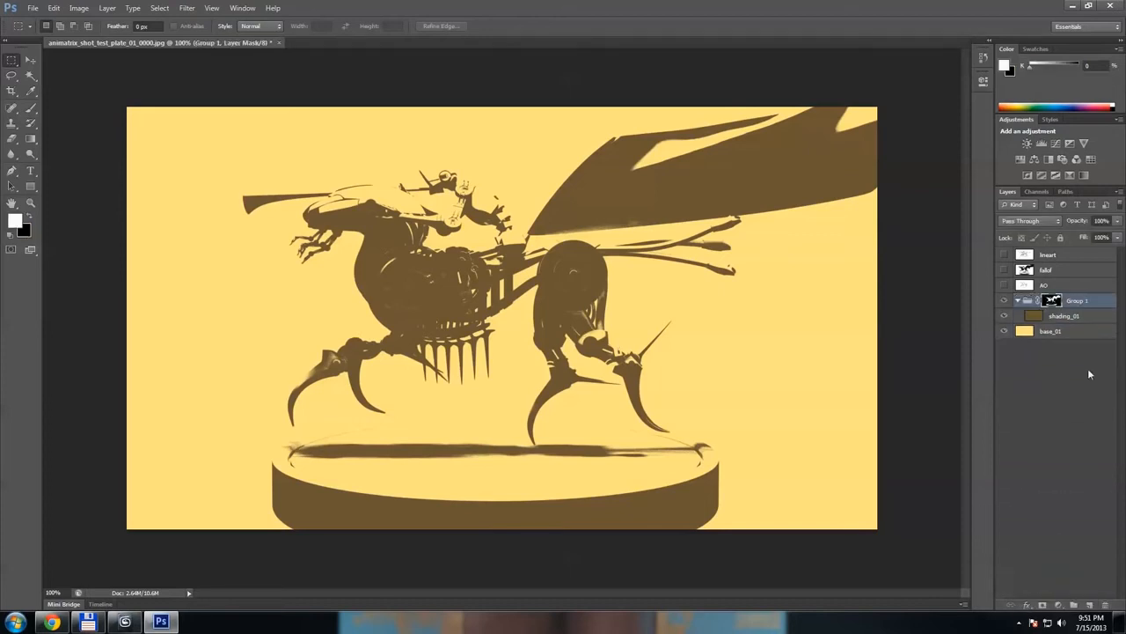
# Step: Show the AO layer and set its blend mode to Multiply
pyautogui.click(1056, 285)
pyautogui.click(1004, 285)
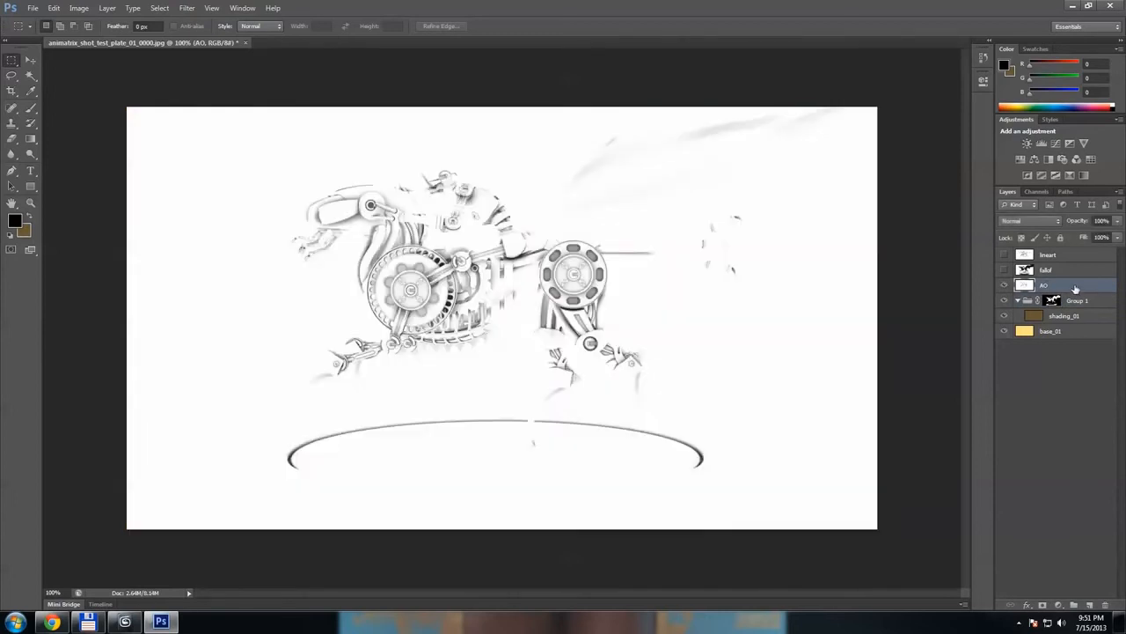
pyautogui.click(1023, 220)
pyautogui.click(1009, 270)
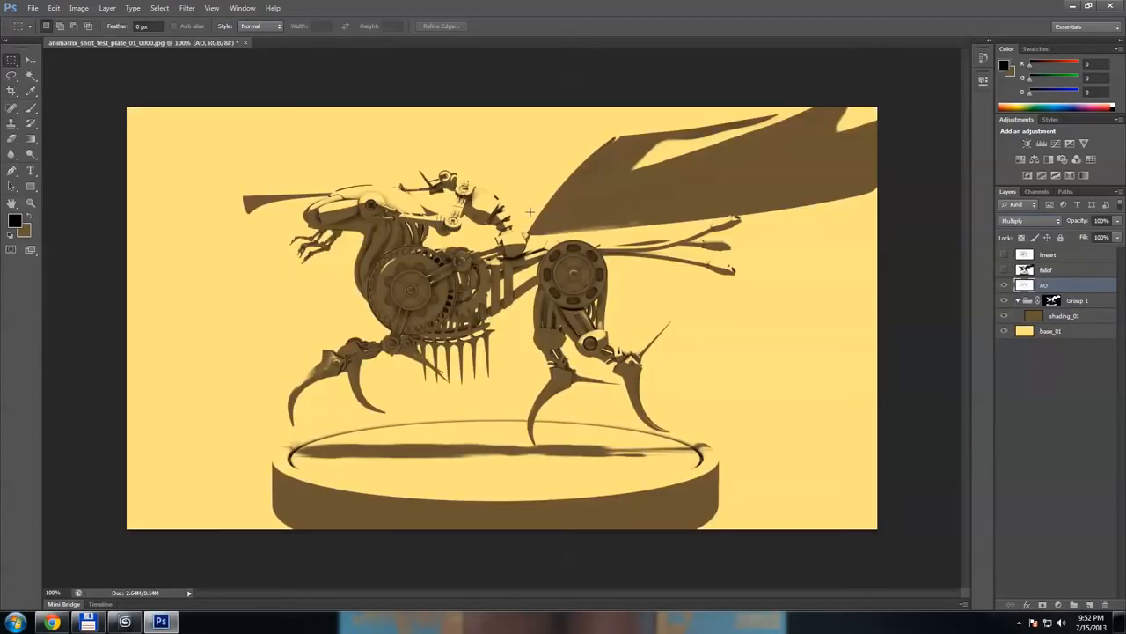
# Step: Colorize the AO layer with hue 211 and saturation 25, and reduce the layer's opacity to 70%
pyautogui.hotkey('ctrl', 'u')
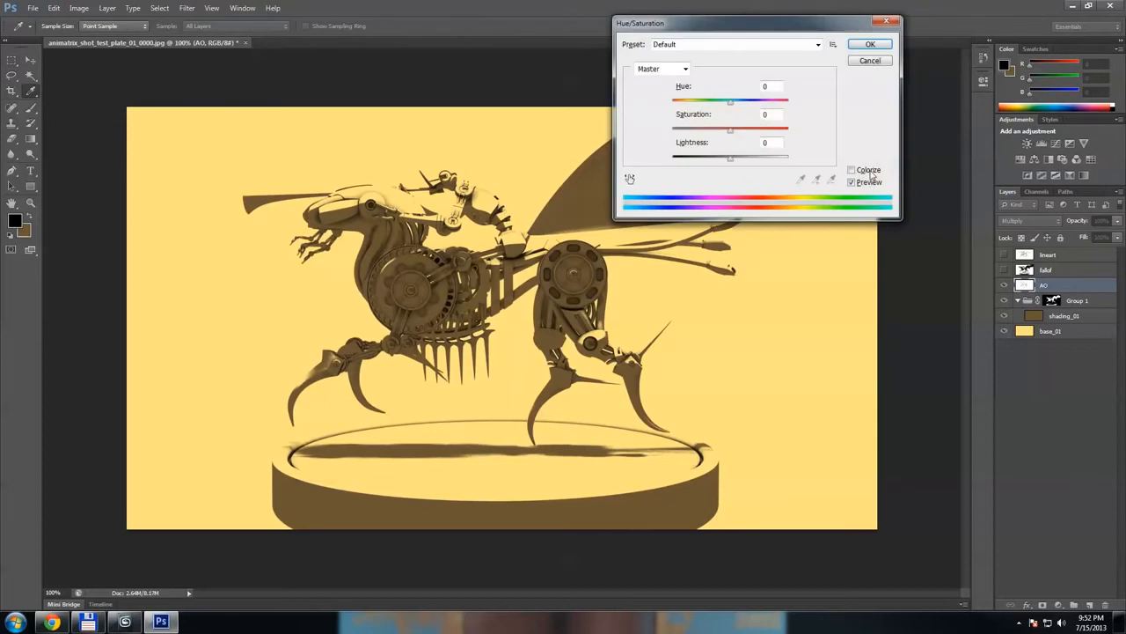
pyautogui.click(851, 170)
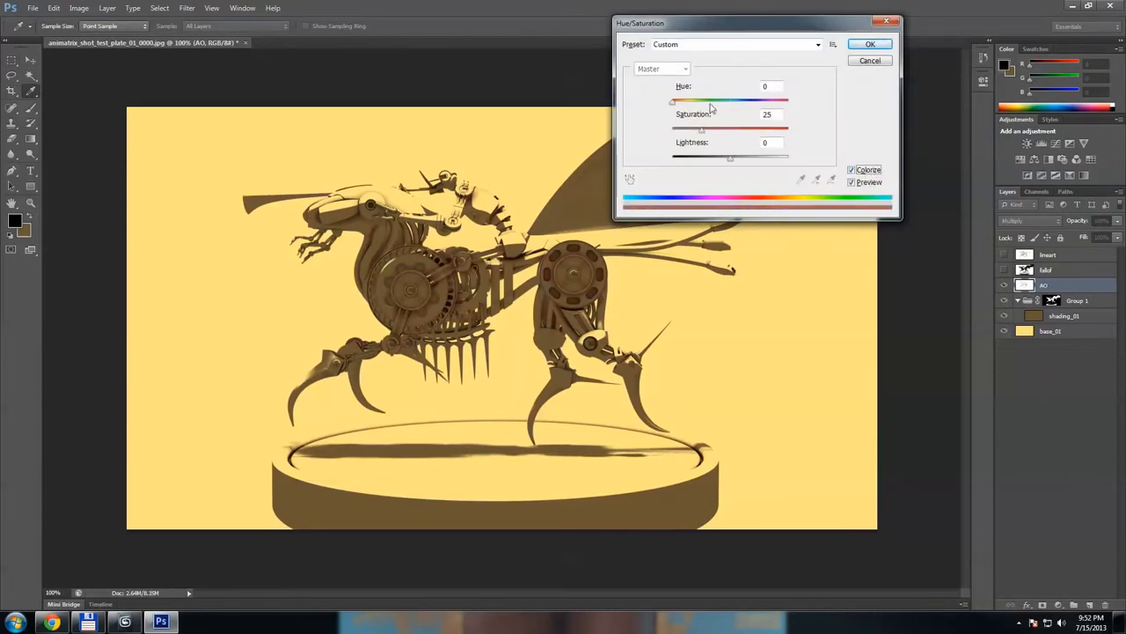
pyautogui.moveTo(713, 108); pyautogui.dragTo(741, 108)
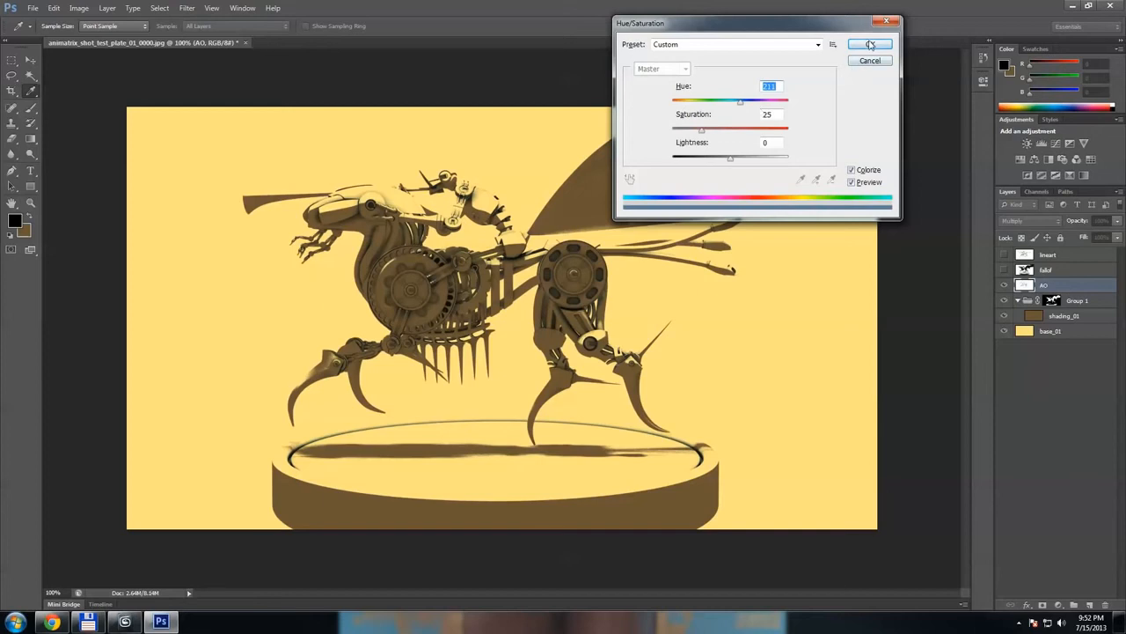
pyautogui.moveTo(693, 132); pyautogui.dragTo(694, 132)
pyautogui.click(882, 45)
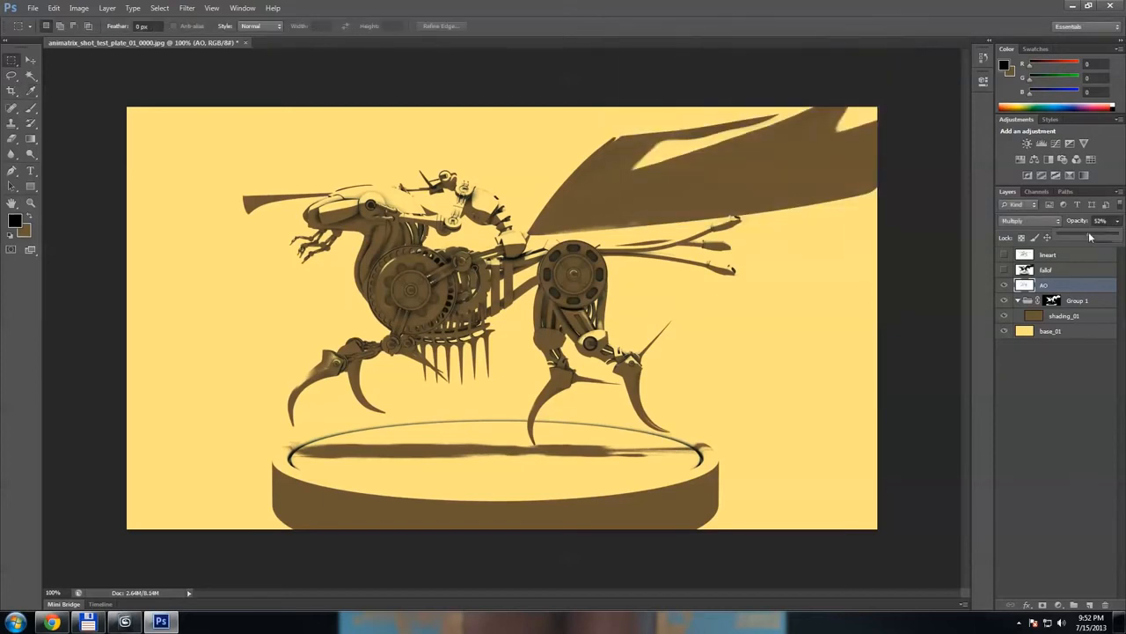
# Step: Show the lineart layer, set its blend mode to Multiply and move it below the fallof layer
pyautogui.click(1046, 269)
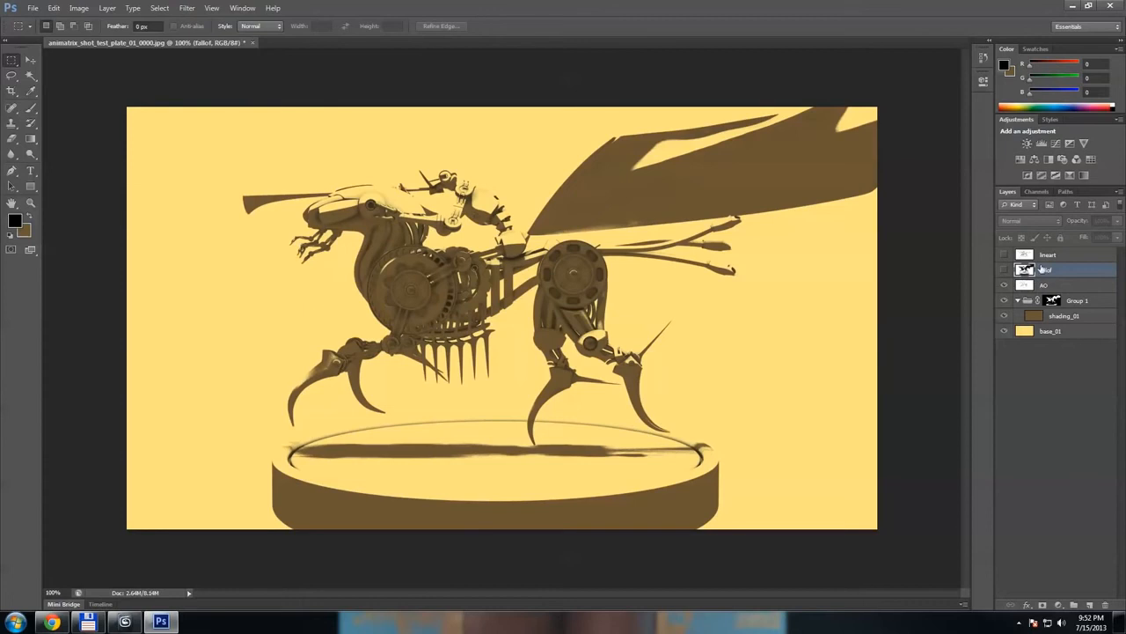
pyautogui.click(1012, 256)
pyautogui.click(1004, 255)
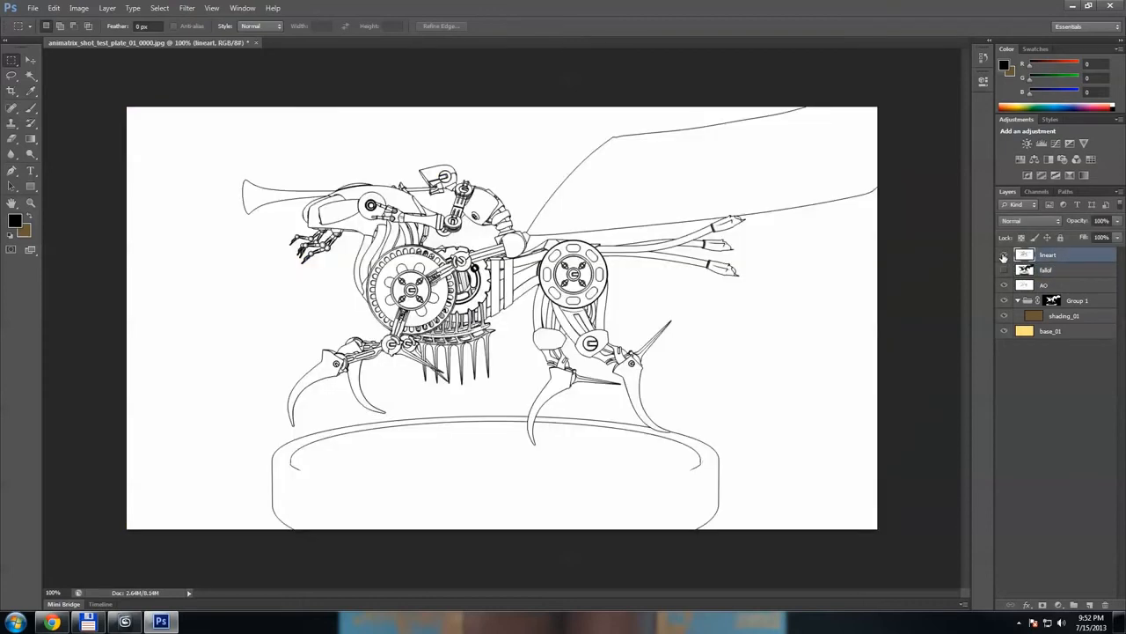
pyautogui.click(1030, 221)
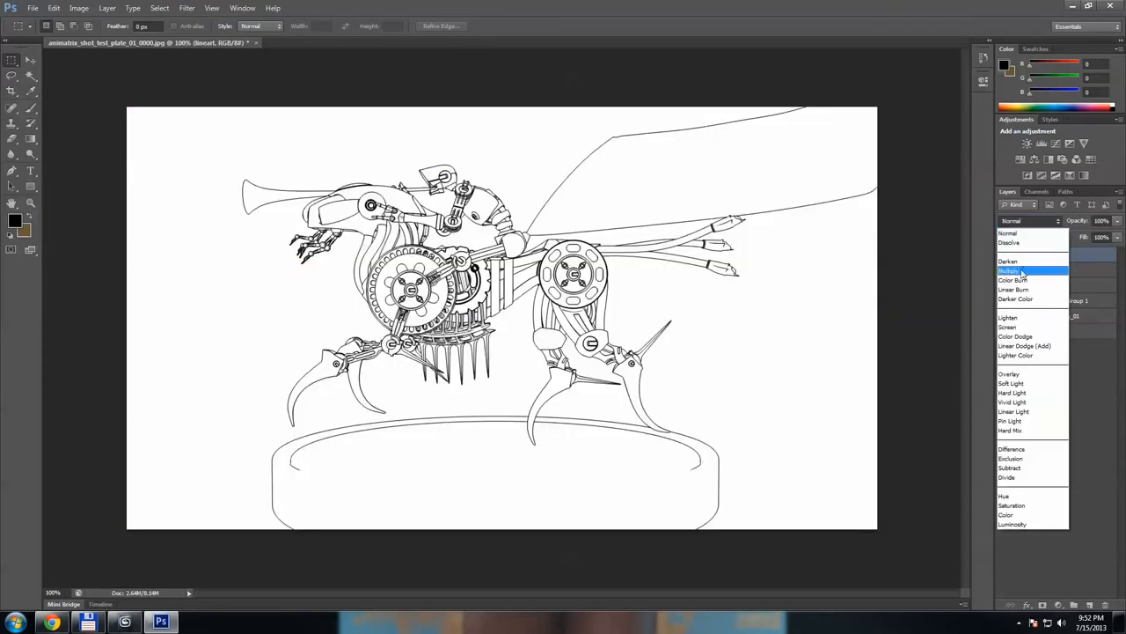
pyautogui.click(1021, 267)
pyautogui.moveTo(1066, 256); pyautogui.dragTo(1056, 274)
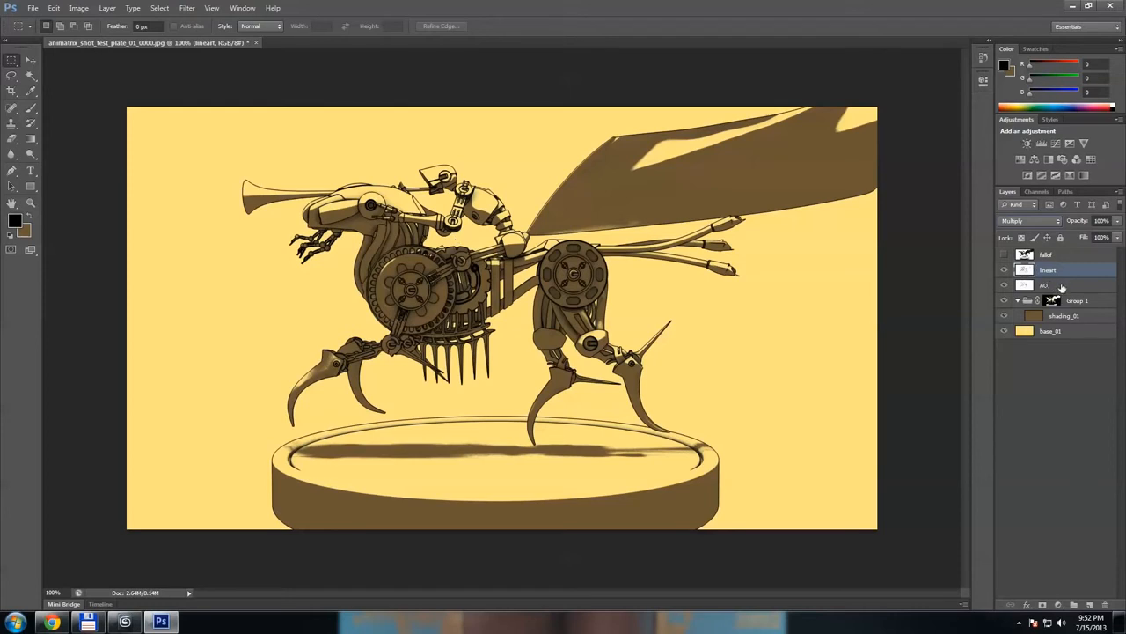
# Step: Group the lineart and AO layers and add a layer mask to the group that reveals all
pyautogui.click(1061, 286)
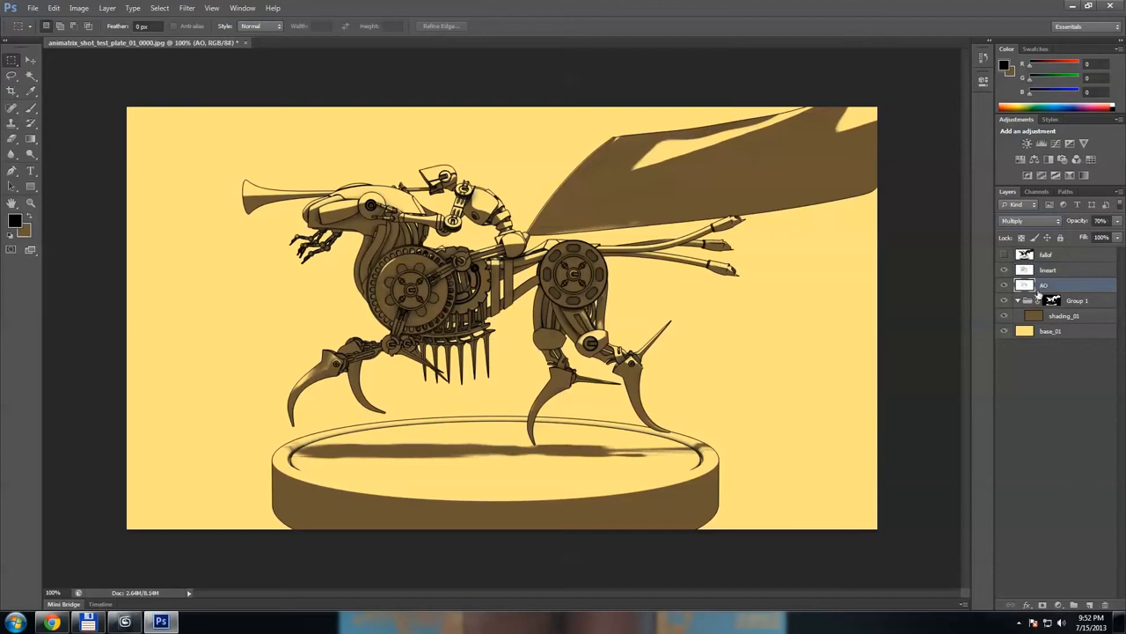
pyautogui.click(1004, 270)
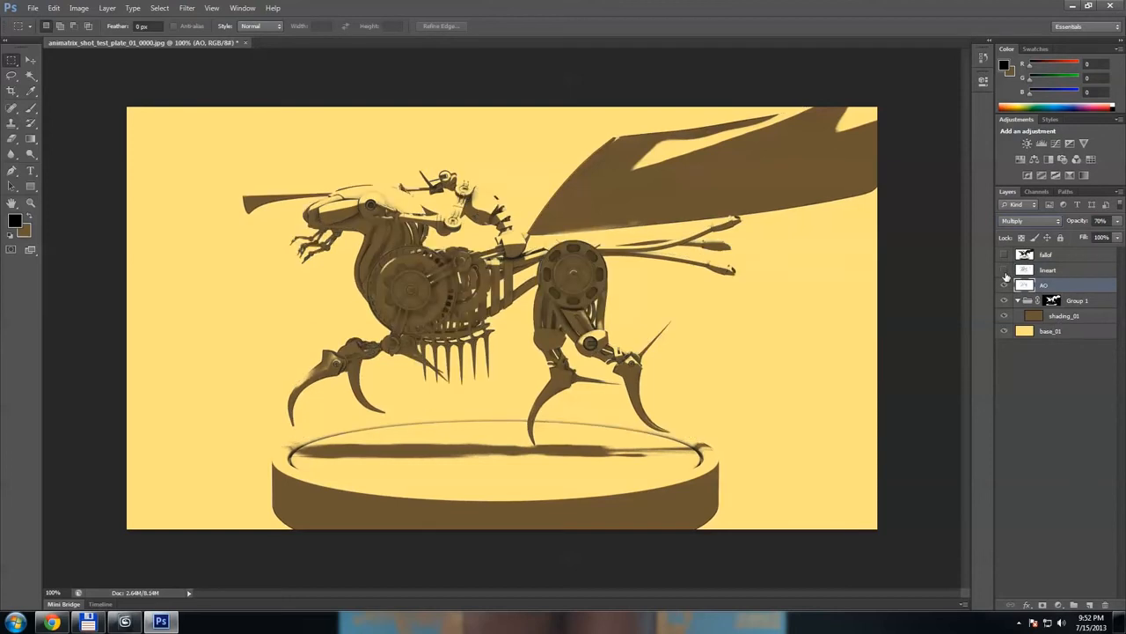
pyautogui.click(1005, 270)
pyautogui.keyDown('shift'); pyautogui.click(1079, 271); pyautogui.keyUp('shift')
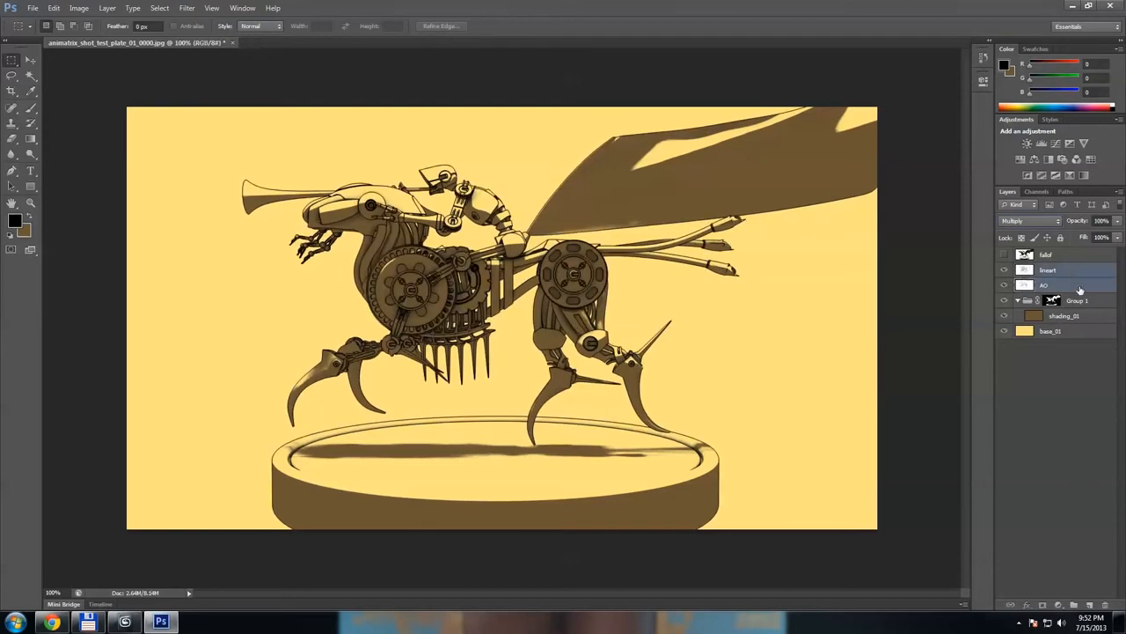
pyautogui.hotkey('ctrl', 'g')
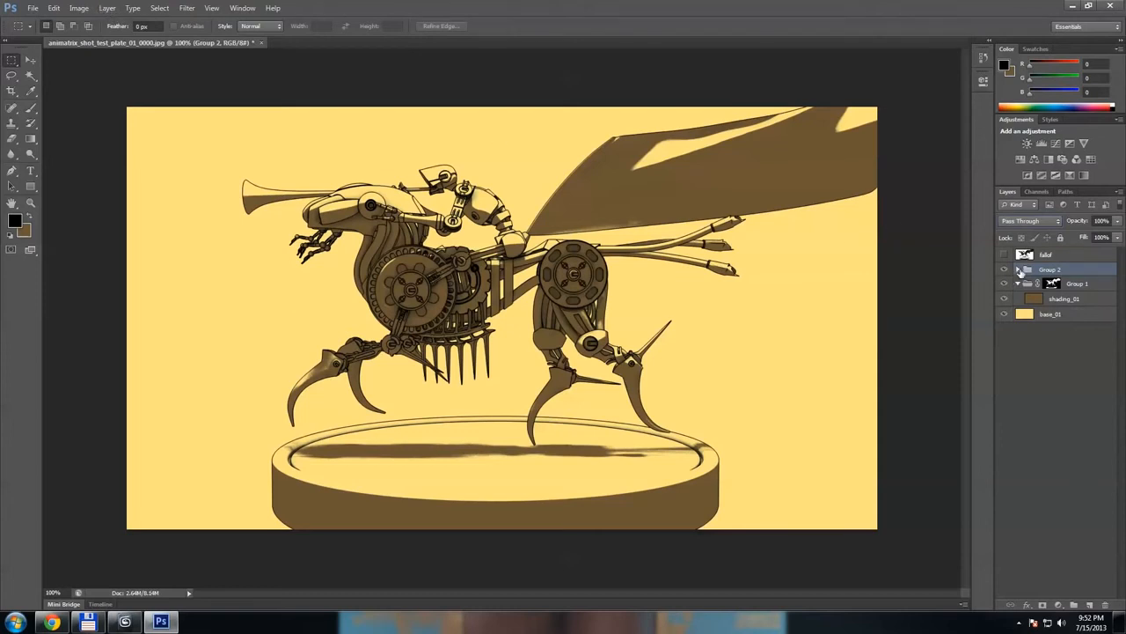
pyautogui.click(1019, 270)
pyautogui.click(107, 8)
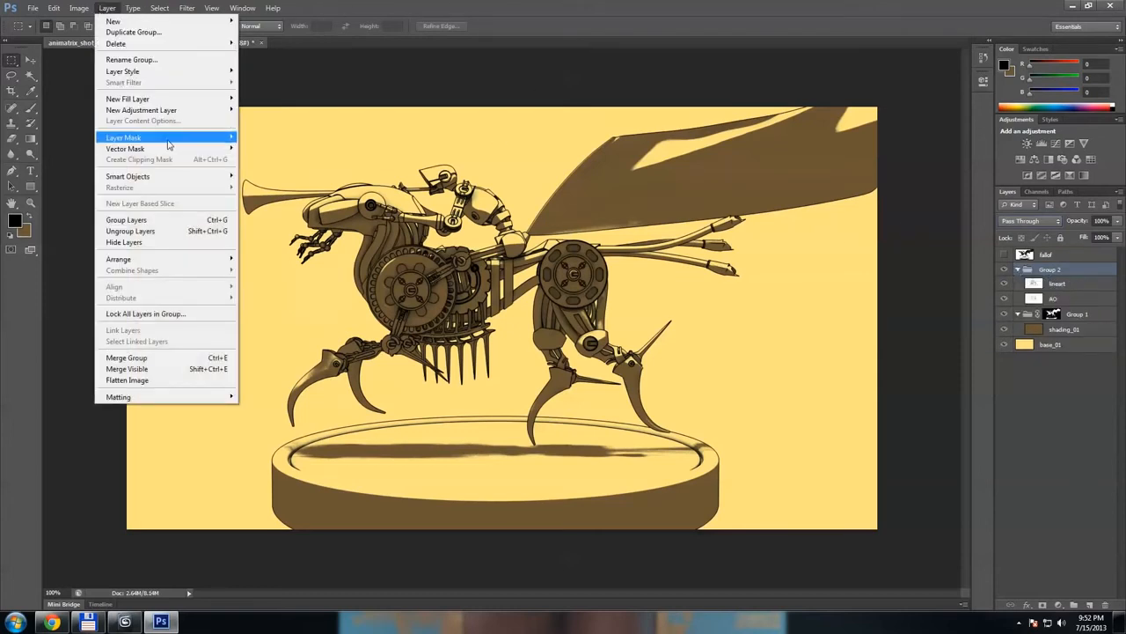
pyautogui.moveTo(168, 144)
pyautogui.click(255, 139)
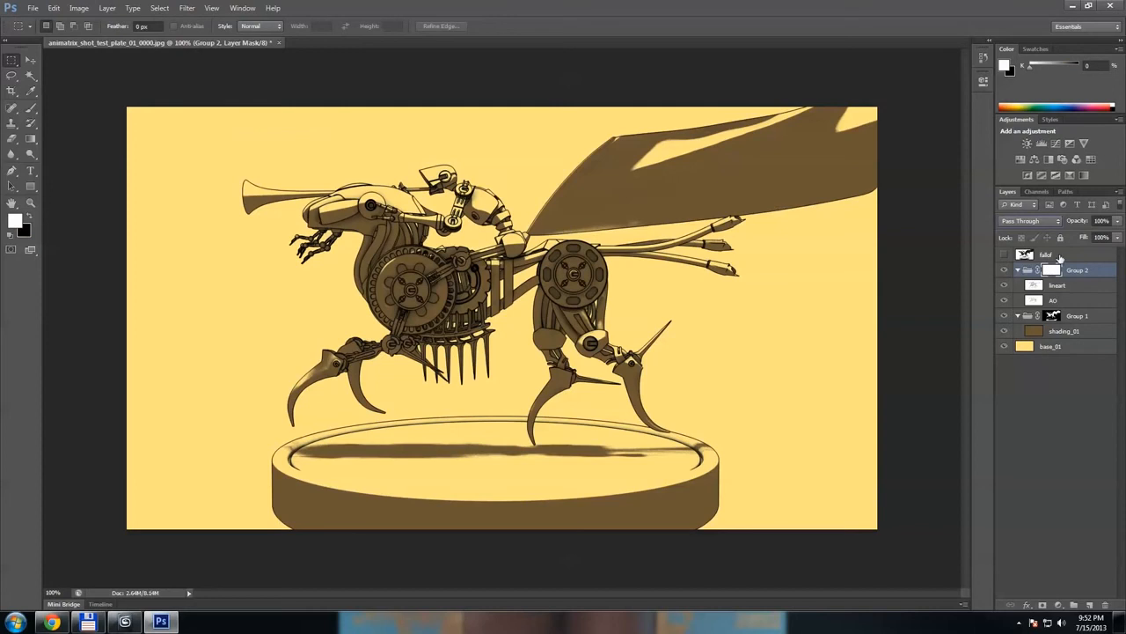
# Step: Copy the whole fallof image into the mask of the lineart and AO group, keeping the fallof layer hidden
pyautogui.click(1060, 255)
pyautogui.click(1004, 255)
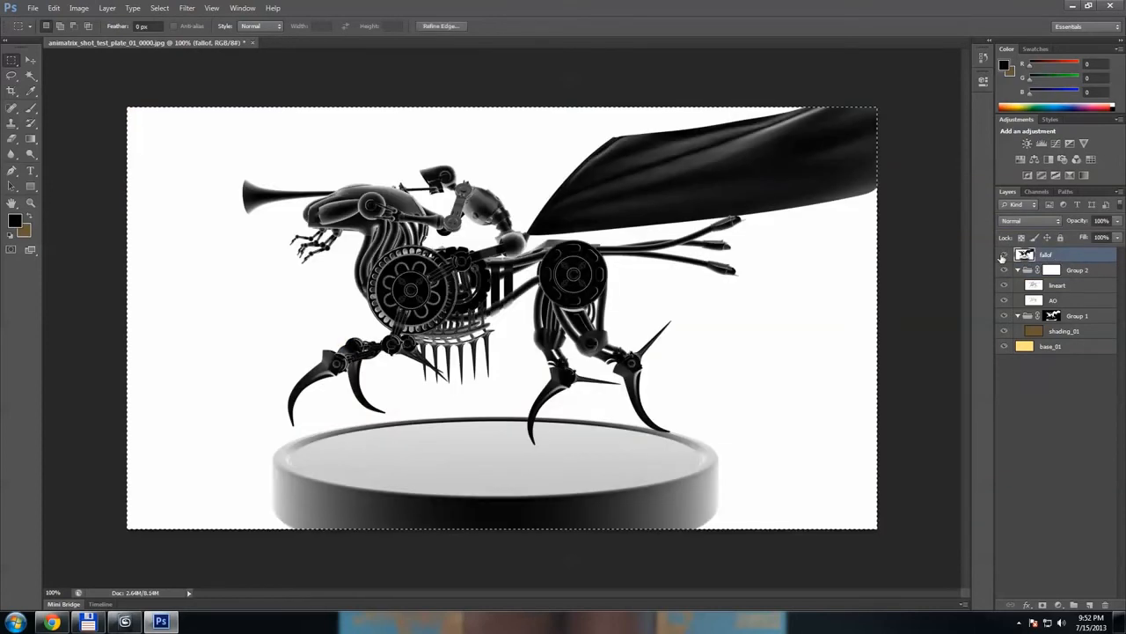
pyautogui.click(1004, 255)
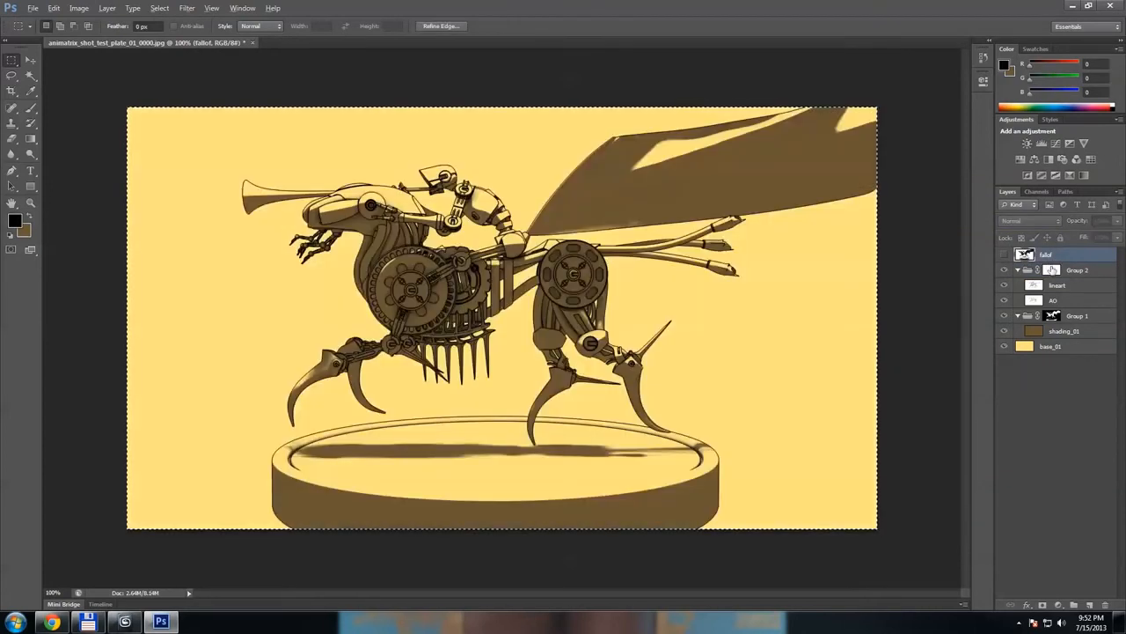
pyautogui.keyDown('alt'); pyautogui.click(1052, 271); pyautogui.keyUp('alt')
pyautogui.hotkey('ctrl', 'v')
pyautogui.click(1064, 288)
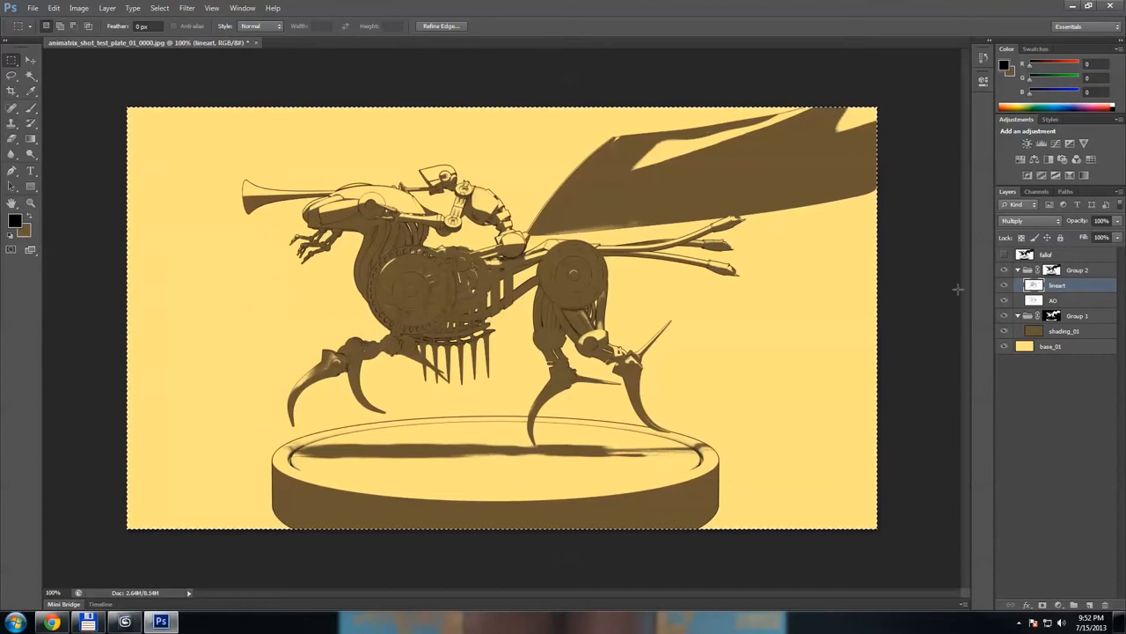
pyautogui.hotkey('ctrl', 'd')
# Step: Examine the masked lines on the creature up close, comparing the image with the lineart layer shown and hidden
pyautogui.hotkey('ctrl', '+')
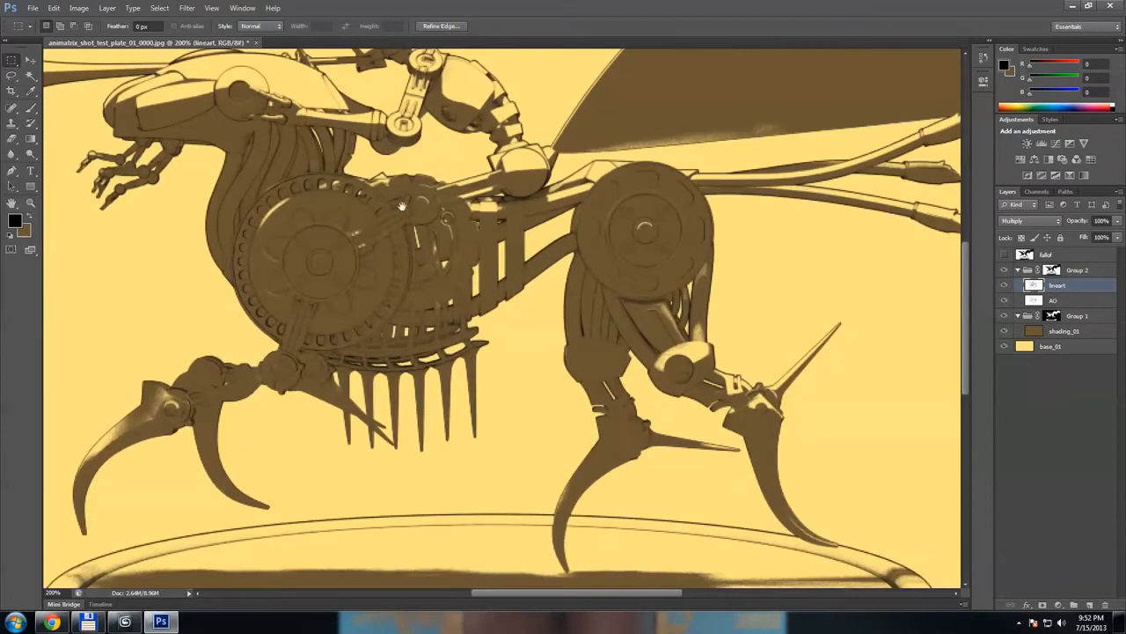
pyautogui.moveTo(404, 213); pyautogui.dragTo(676, 383)
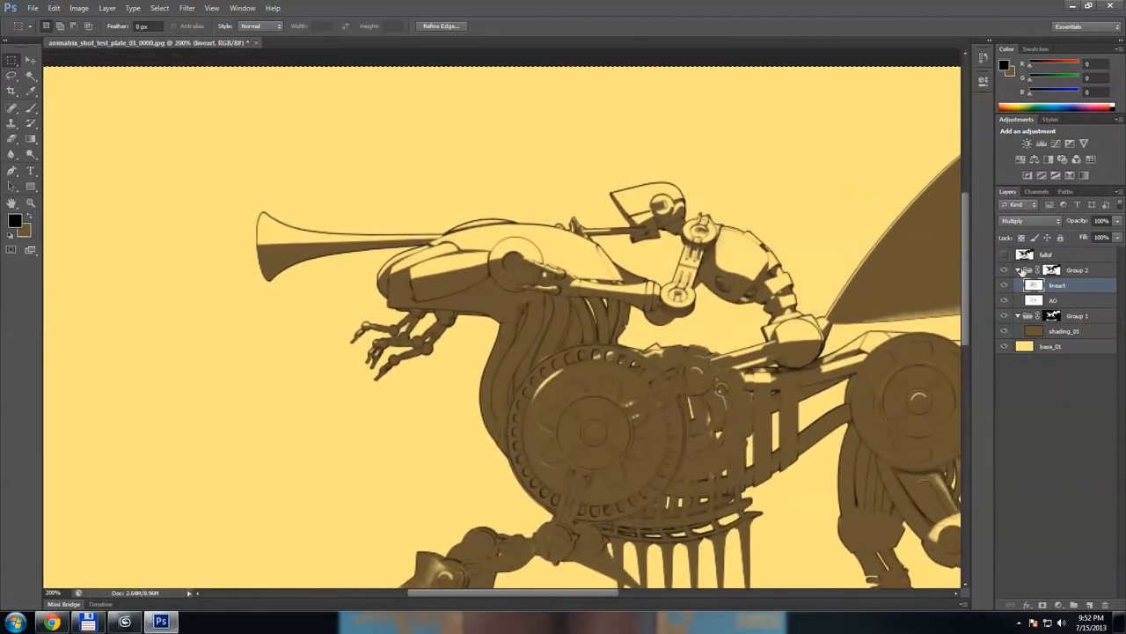
pyautogui.moveTo(660, 277); pyautogui.dragTo(554, 171)
pyautogui.hotkey('ctrl', '-')
pyautogui.hotkey('ctrl', '+')
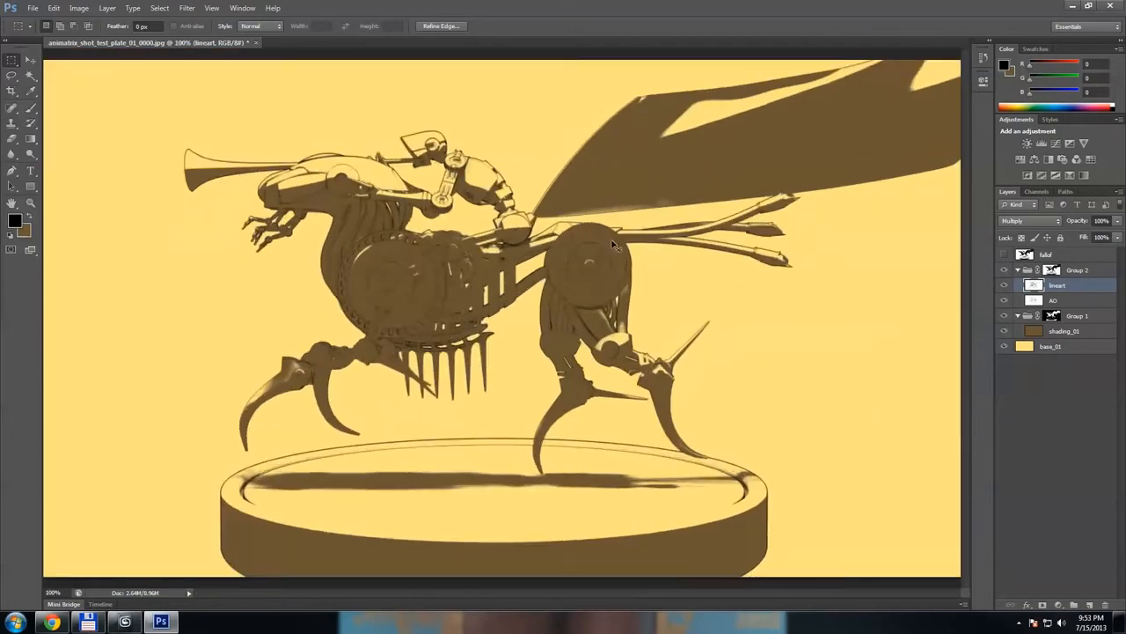
pyautogui.moveTo(421, 195); pyautogui.dragTo(590, 217)
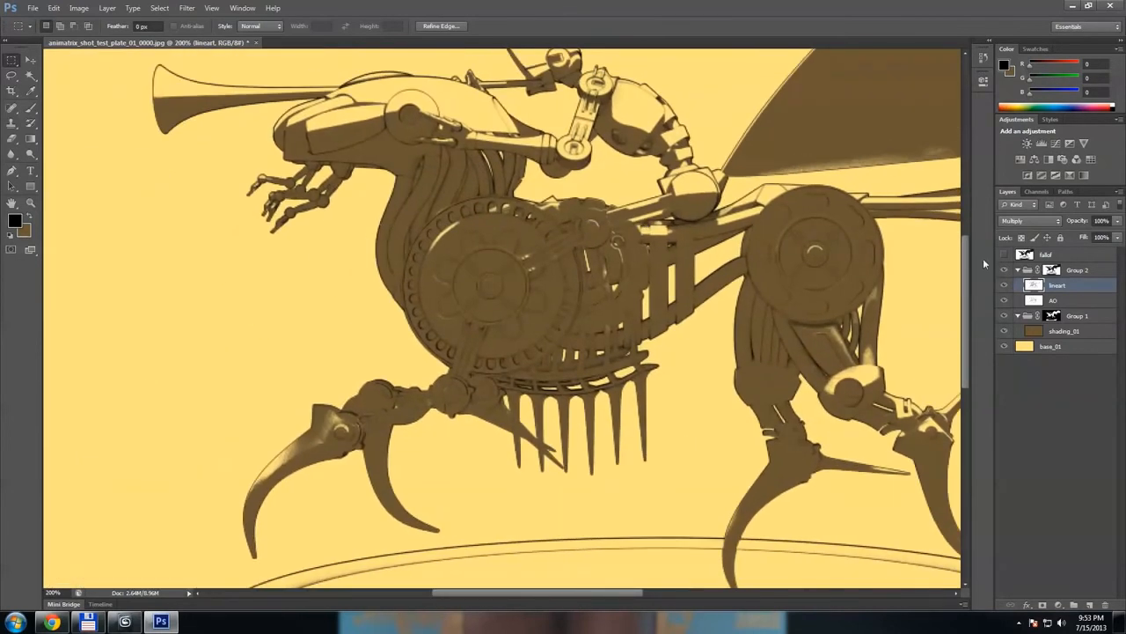
pyautogui.click(1005, 286)
pyautogui.click(1005, 286)
pyautogui.click(1005, 286)
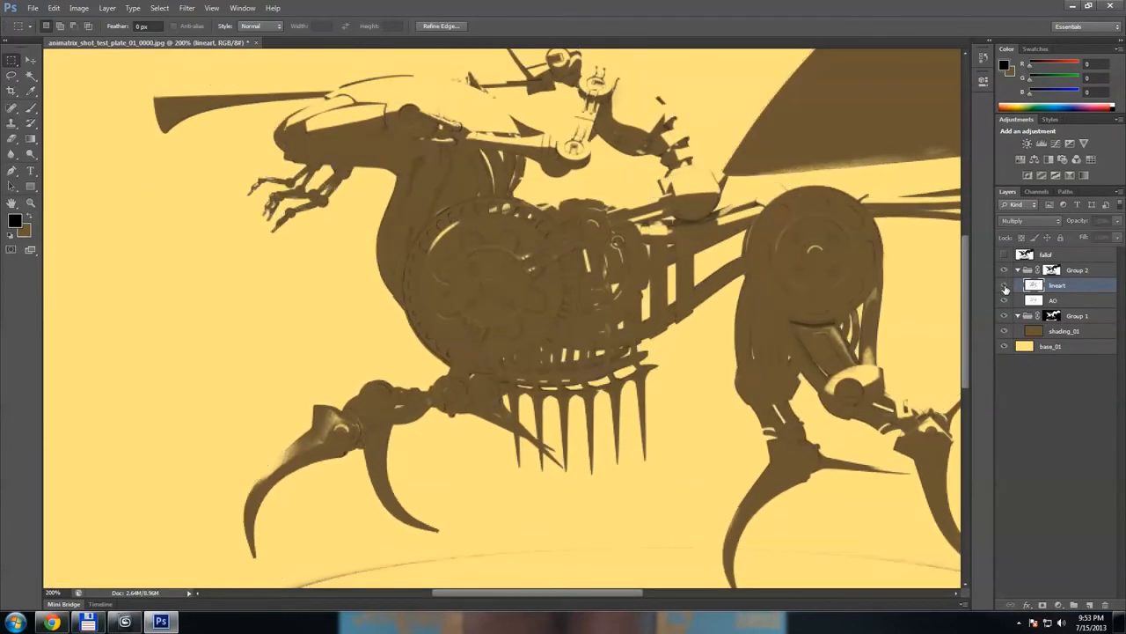
pyautogui.click(1005, 286)
pyautogui.click(1005, 286)
pyautogui.click(1005, 286)
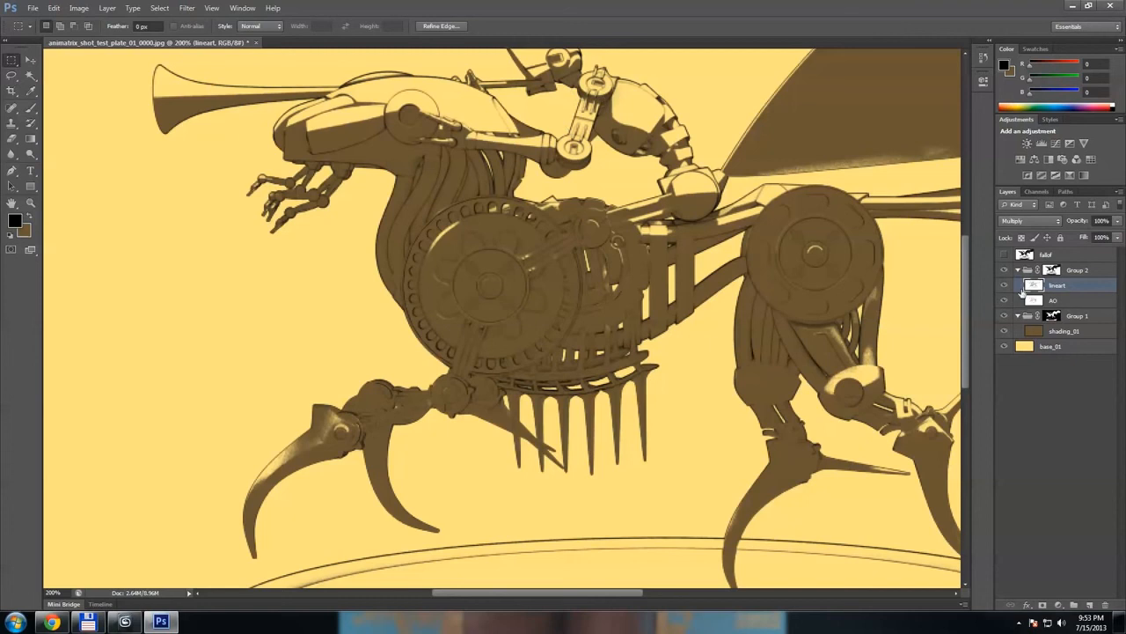
pyautogui.hotkey('ctrl', '-')
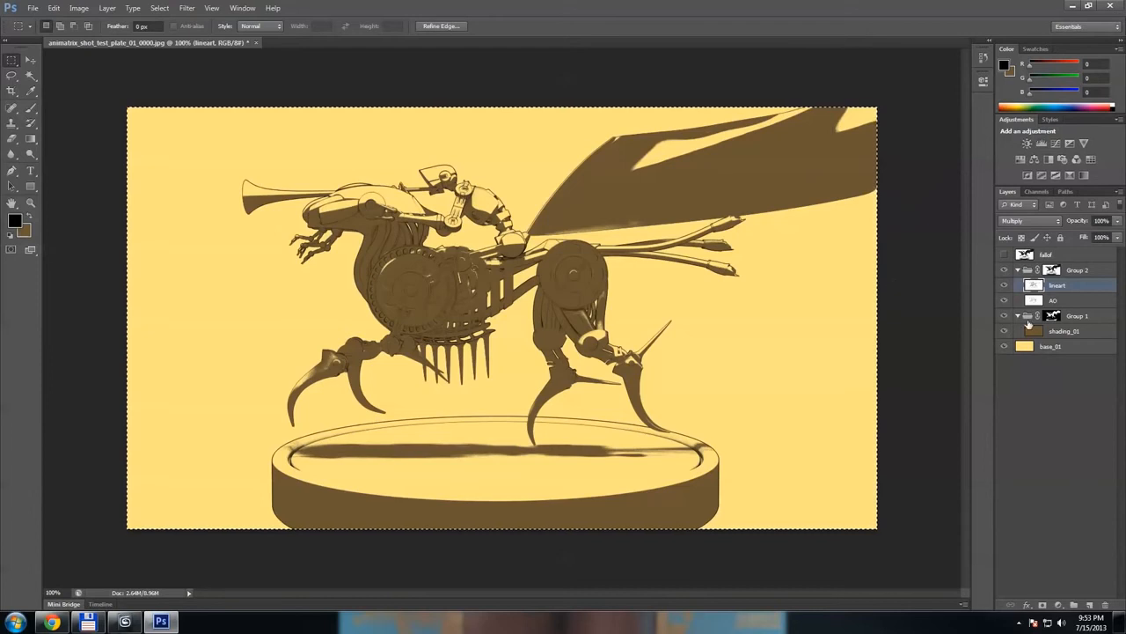
# Step: Adjust the Levels of the shading group's mask to brighten its midtones
pyautogui.click(1053, 315)
pyautogui.hotkey('ctrl', 'l')
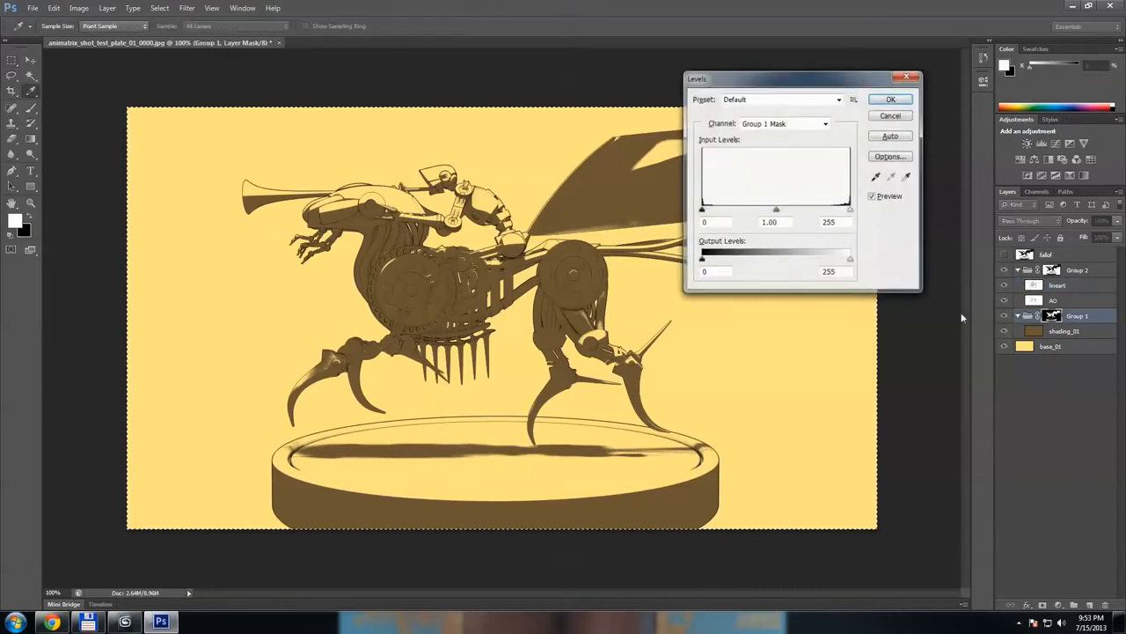
pyautogui.moveTo(850, 211)
pyautogui.mouseDown()
pyautogui.moveTo(777, 214)
pyautogui.moveTo(868, 214)
pyautogui.mouseUp()
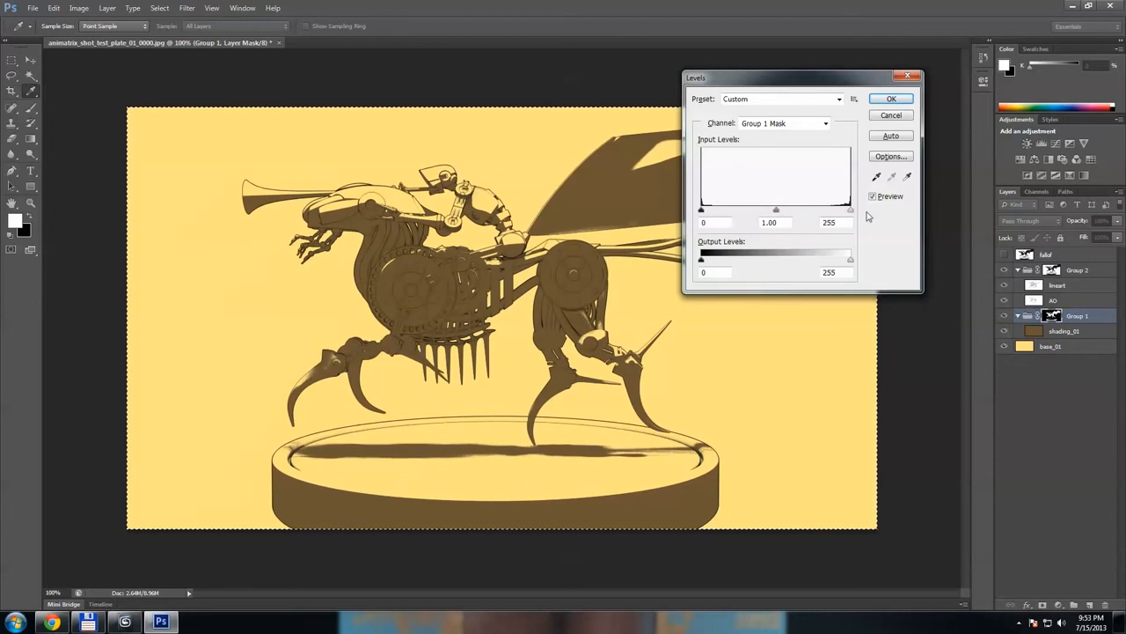
pyautogui.moveTo(776, 212); pyautogui.dragTo(727, 214)
pyautogui.click(891, 99)
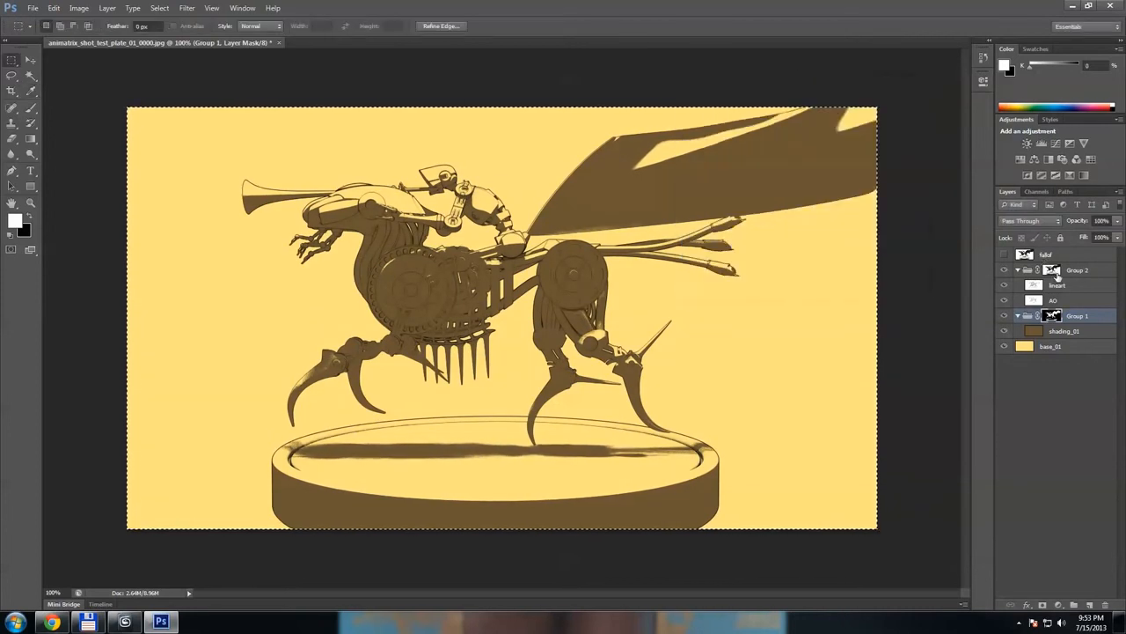
# Step: Adjust the Levels of the lineart and AO group's mask, setting the input white point to about 201
pyautogui.click(1052, 270)
pyautogui.hotkey('ctrl', 'l')
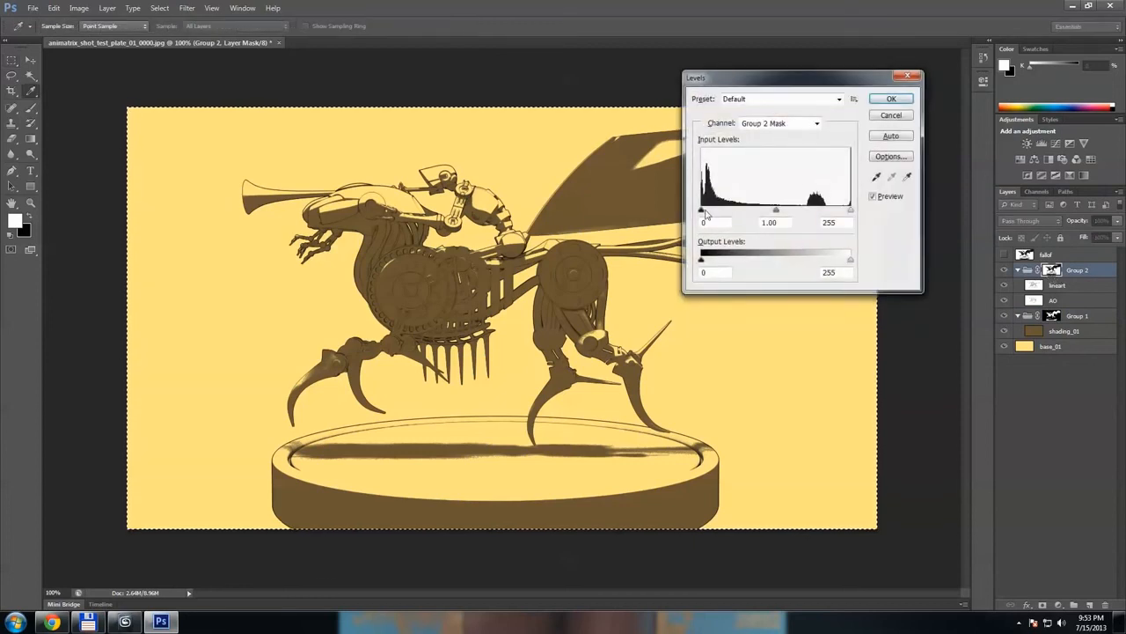
pyautogui.moveTo(703, 212)
pyautogui.mouseDown()
pyautogui.moveTo(737, 213)
pyautogui.moveTo(700, 214)
pyautogui.mouseUp()
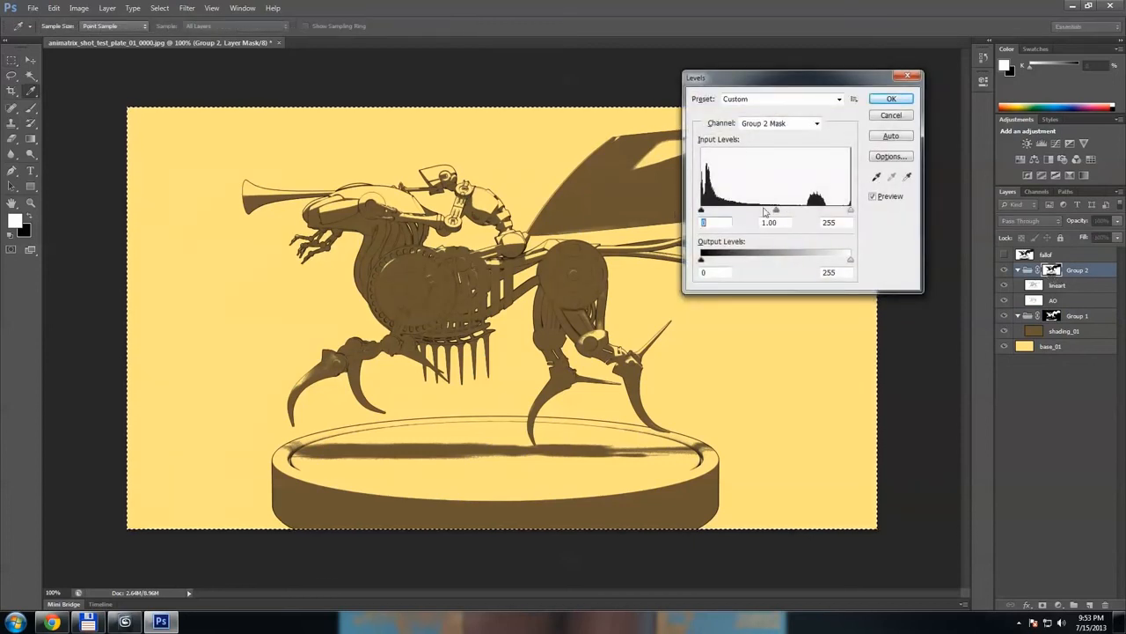
pyautogui.moveTo(851, 212); pyautogui.dragTo(822, 215)
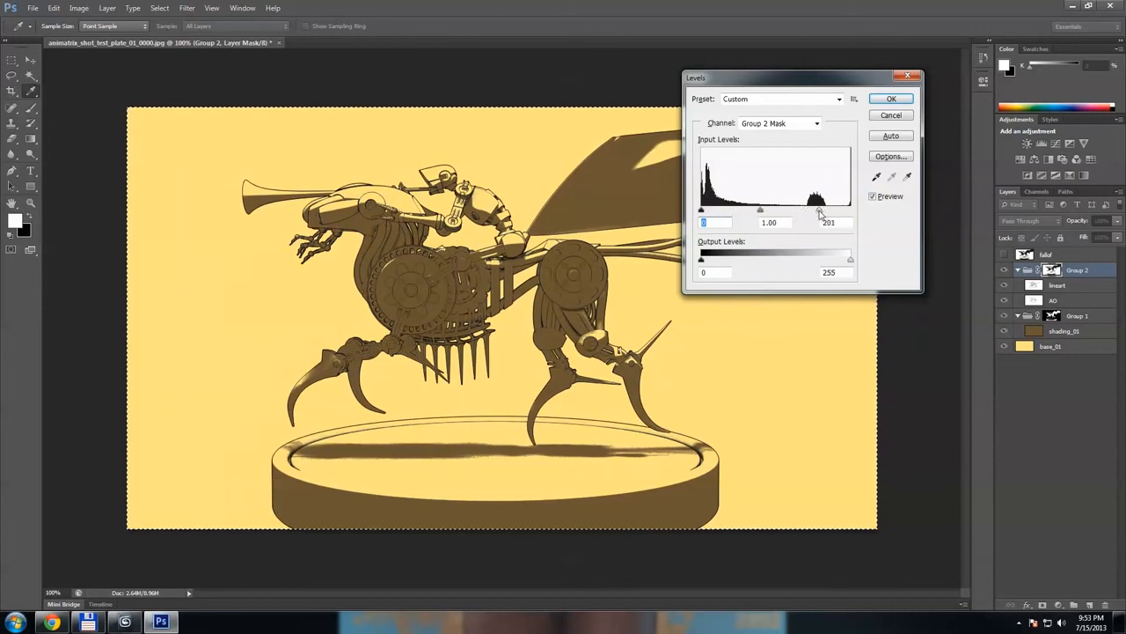
pyautogui.click(892, 98)
pyautogui.hotkey('ctrl', 'd')
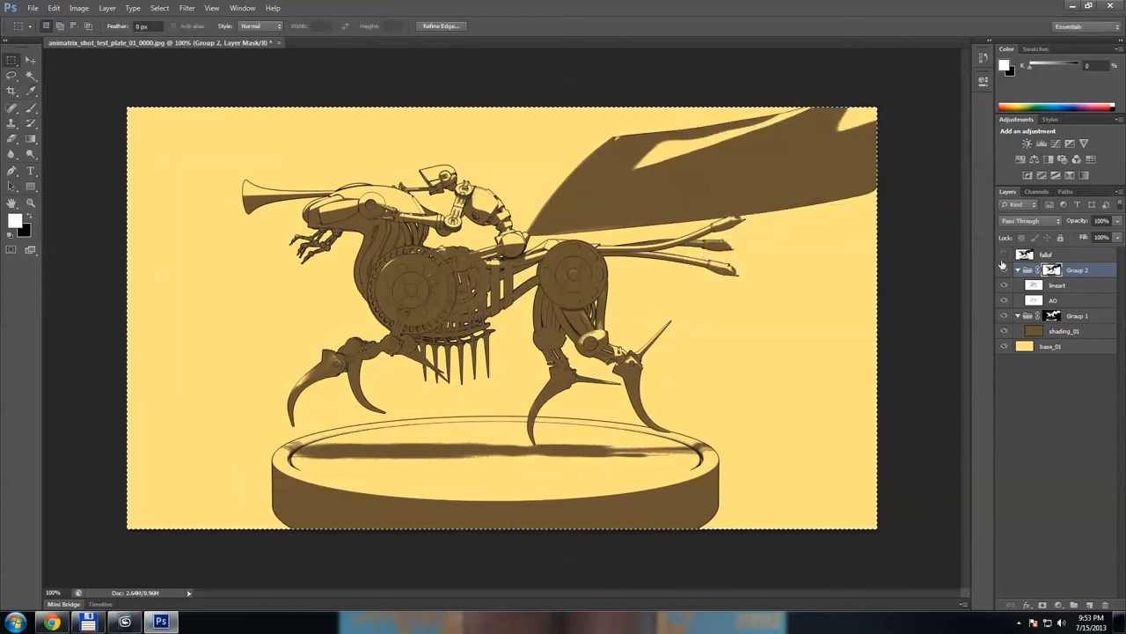